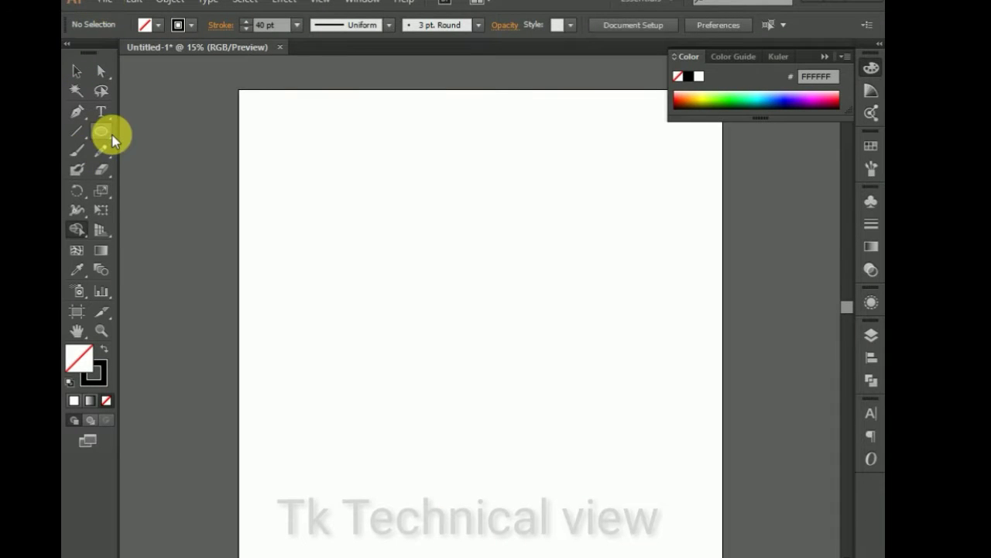
Draw a large circle in the centre of the page with the Ellipse tool
left_click_drag(103, 134, 158, 170)
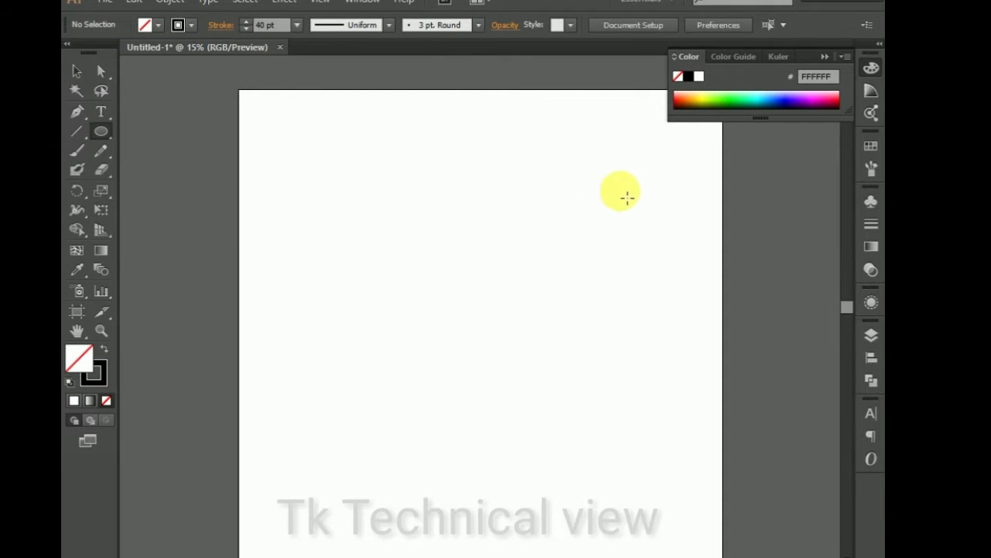
left_click_drag(620, 195, 343, 466)
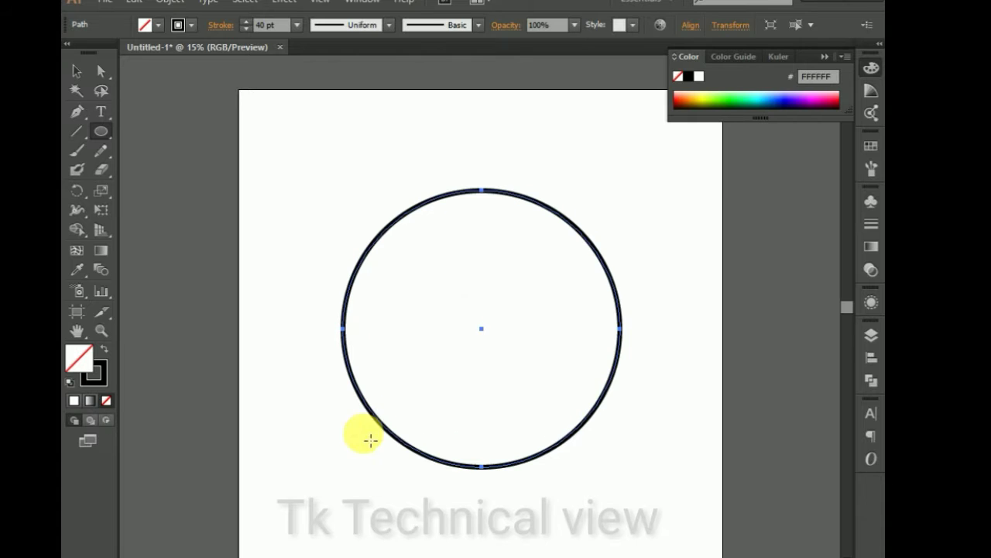
left_click(93, 76)
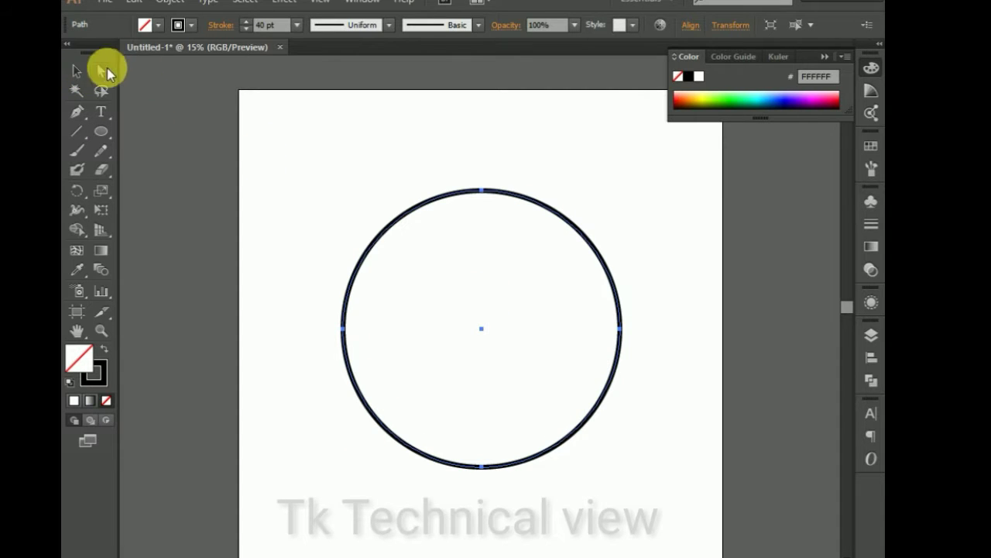
left_click(154, 144)
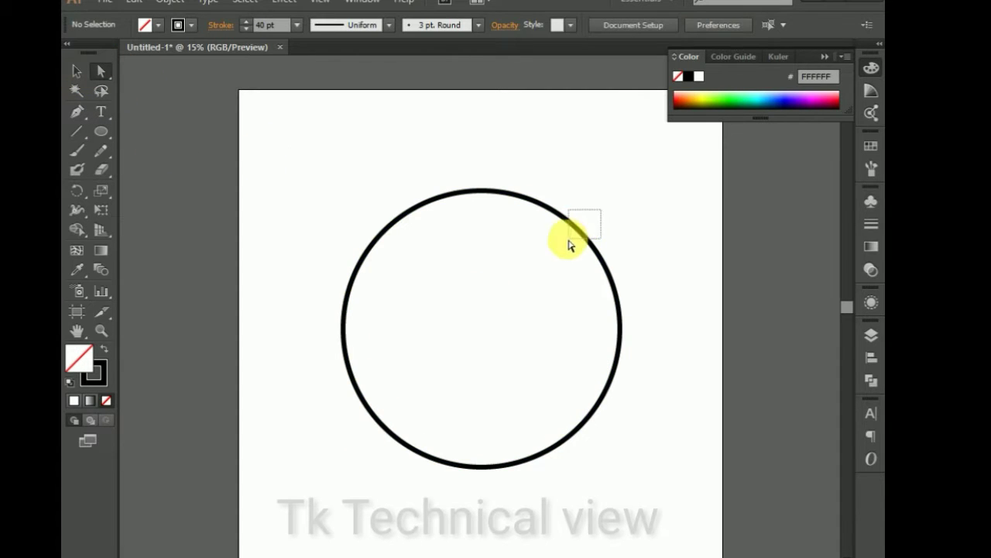
Paste a copy of the circle in front and shrink it into a smaller 40 pt inner circle
left_click(569, 241)
left_click(75, 75)
left_click(284, 139)
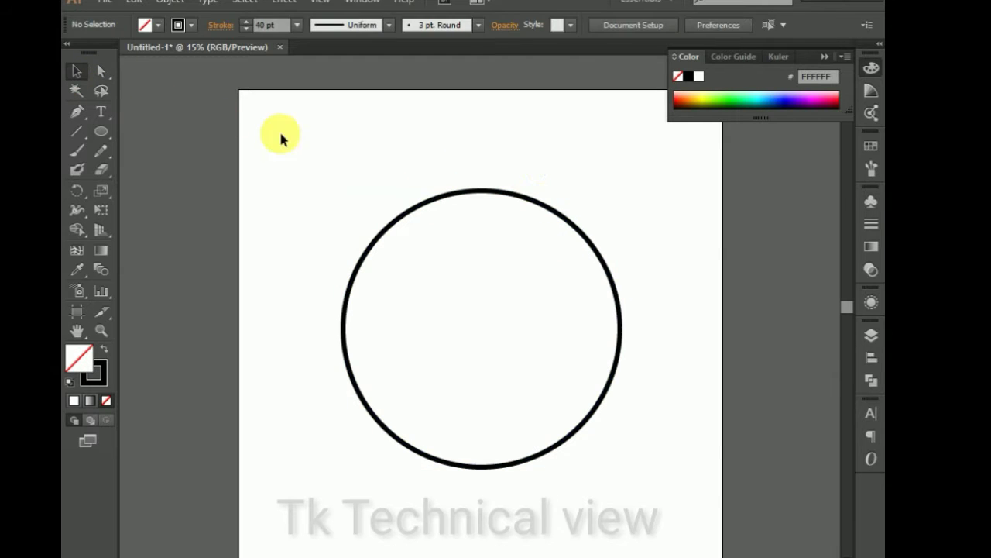
left_click_drag(547, 162, 458, 261)
key("ctrl+shift+b")
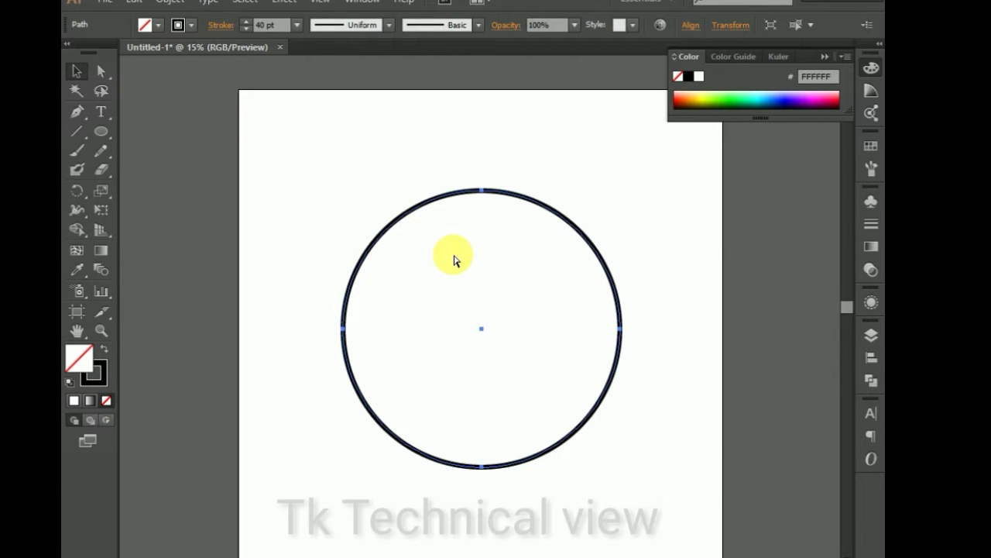
key("ctrl+shift+b")
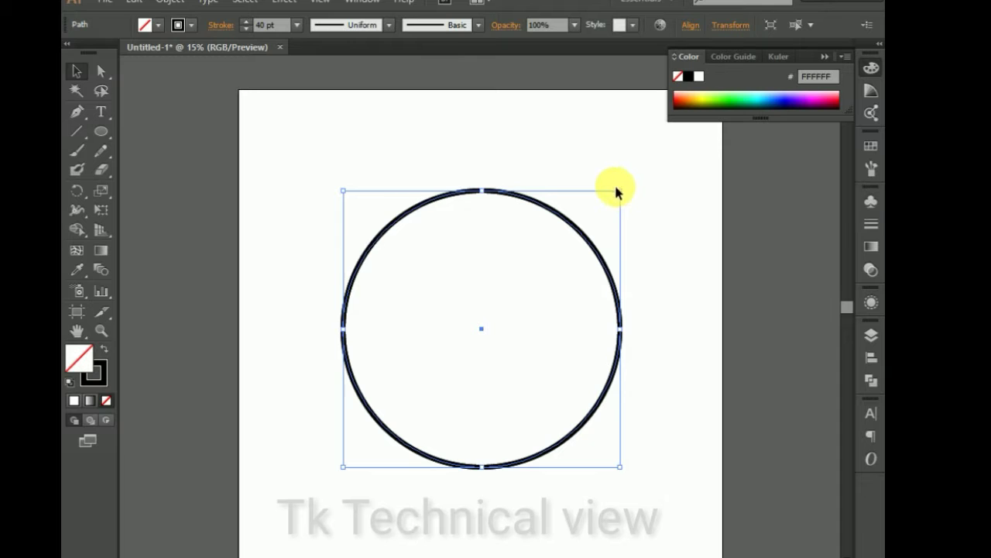
left_click_drag(626, 198, 553, 262)
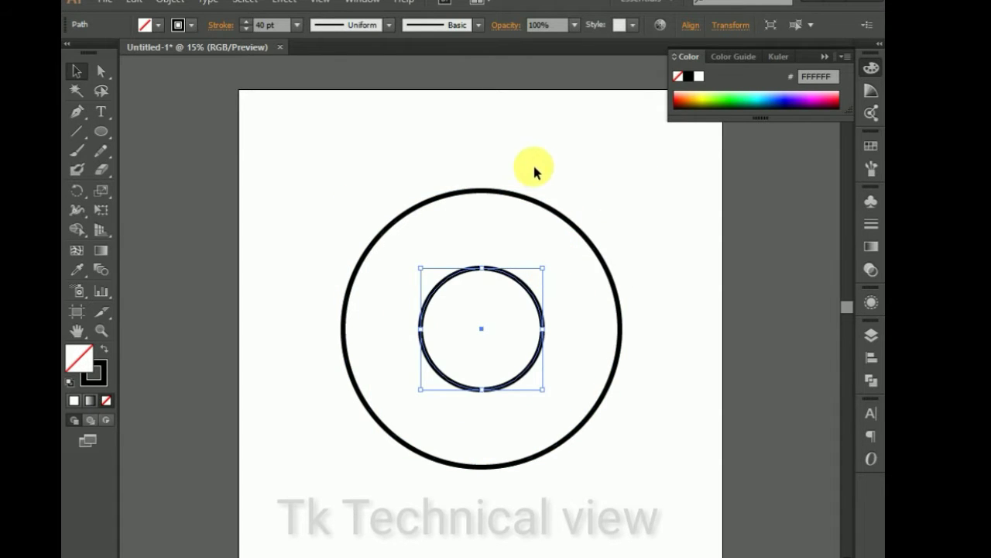
left_click_drag(550, 275, 552, 262)
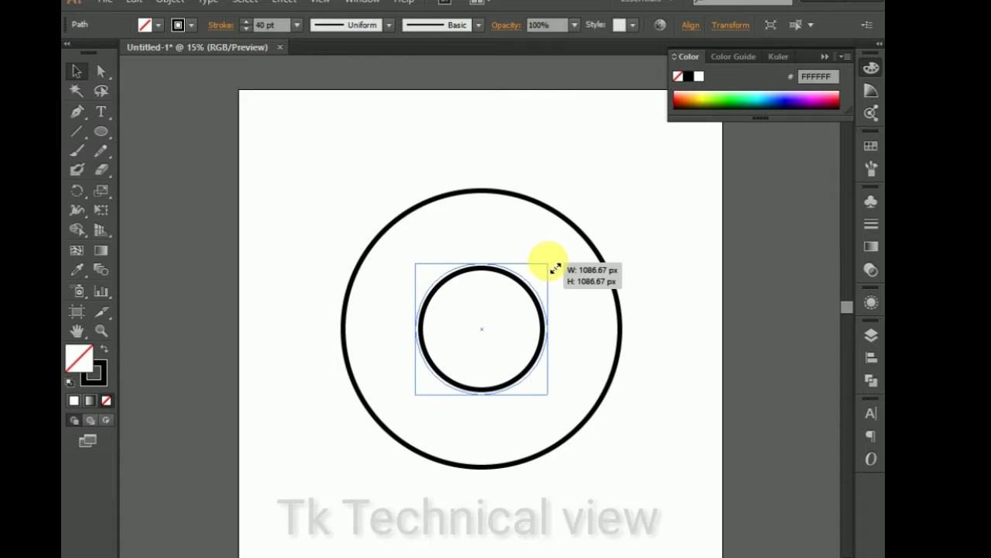
left_click(500, 155)
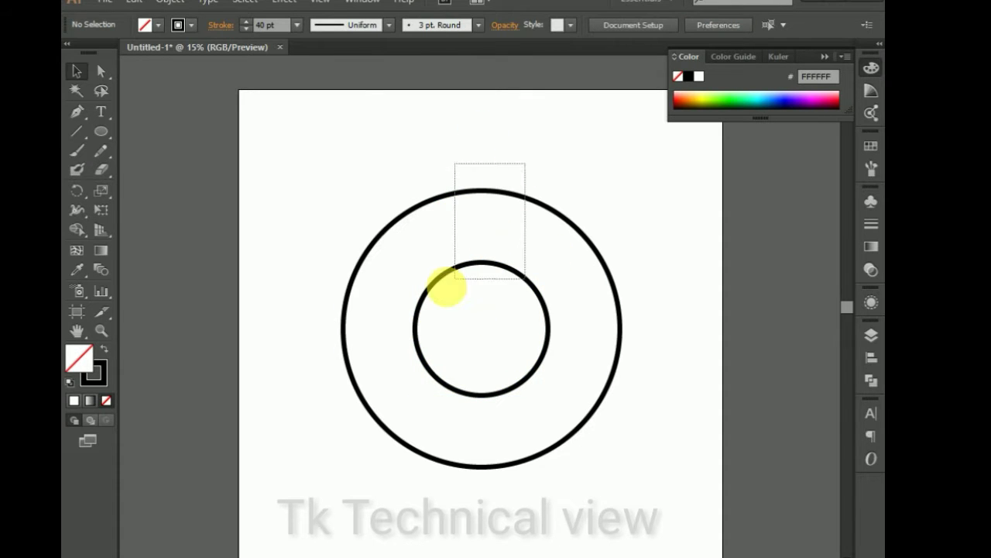
Align both circles on their horizontal and vertical centres
left_click_drag(527, 162, 449, 279)
left_click(690, 25)
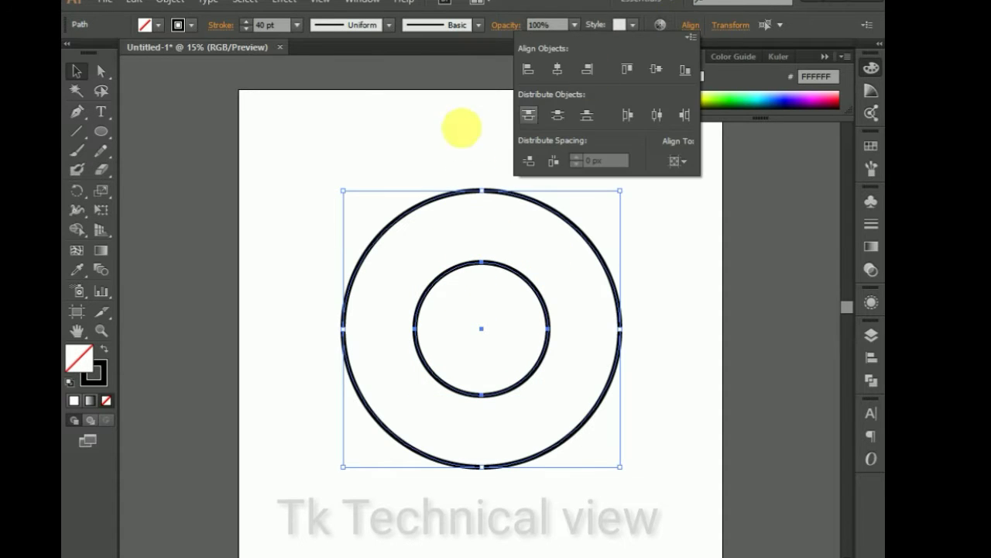
left_click(557, 68)
left_click(656, 69)
left_click(377, 129)
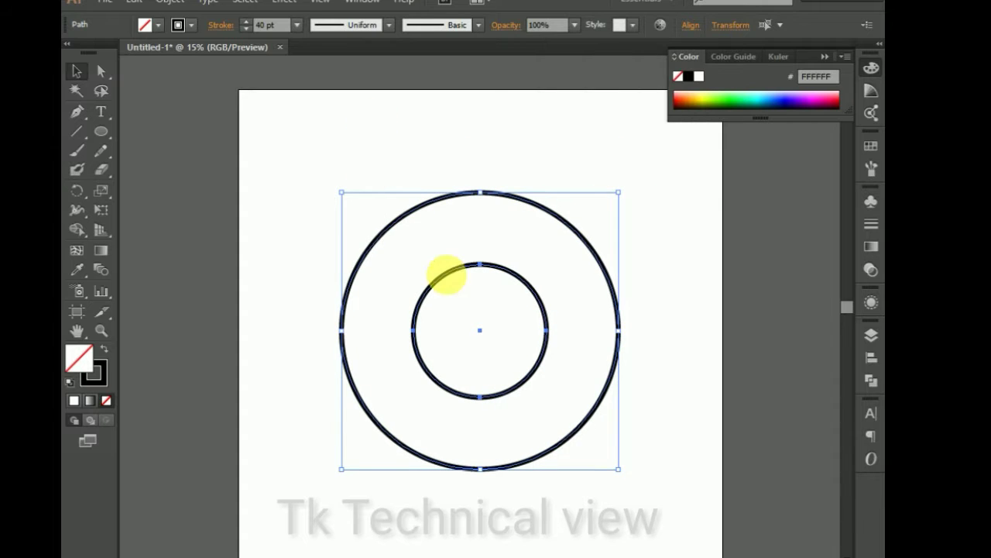
left_click(419, 263)
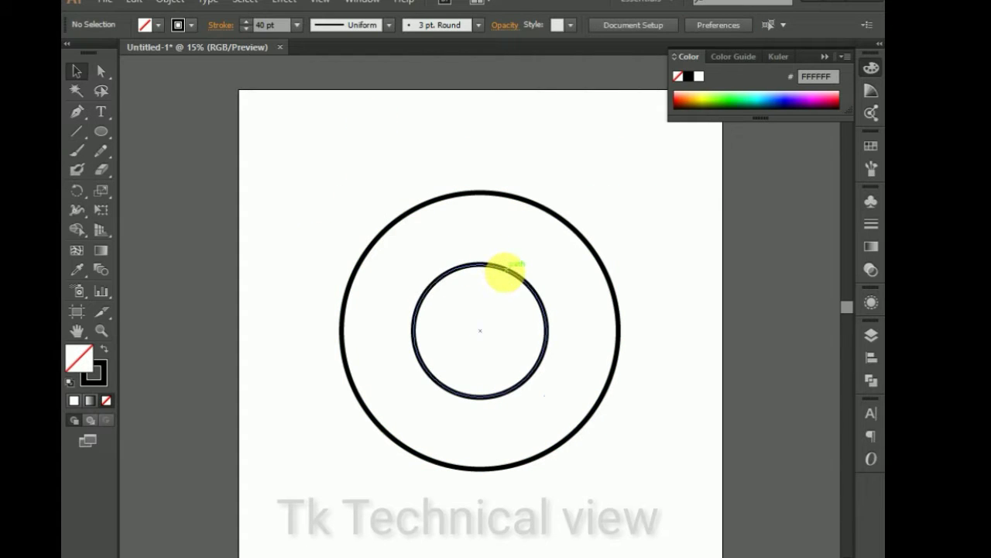
Stretch a copy of the inner circle left to the outer edge, making a 1693.33 px circle
left_click(502, 272)
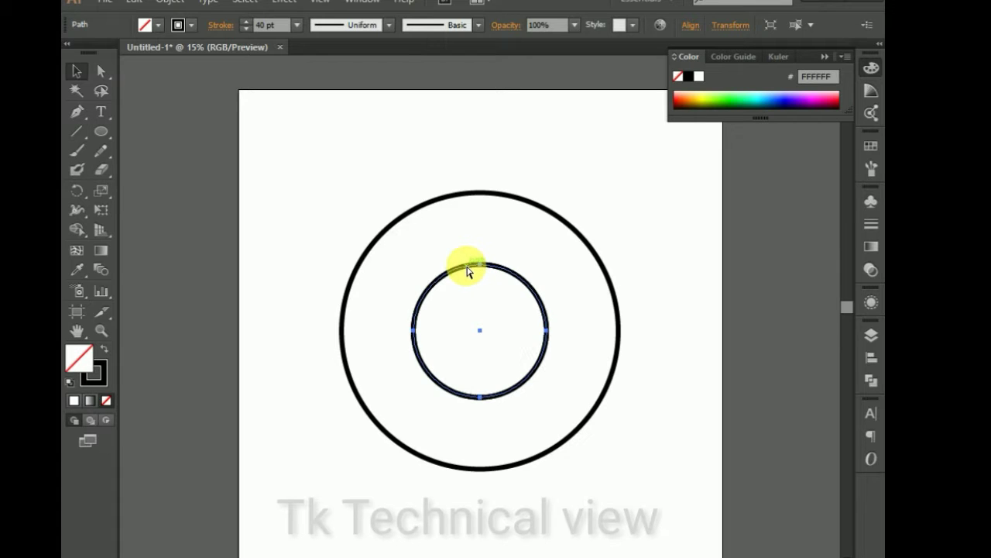
left_click(467, 270)
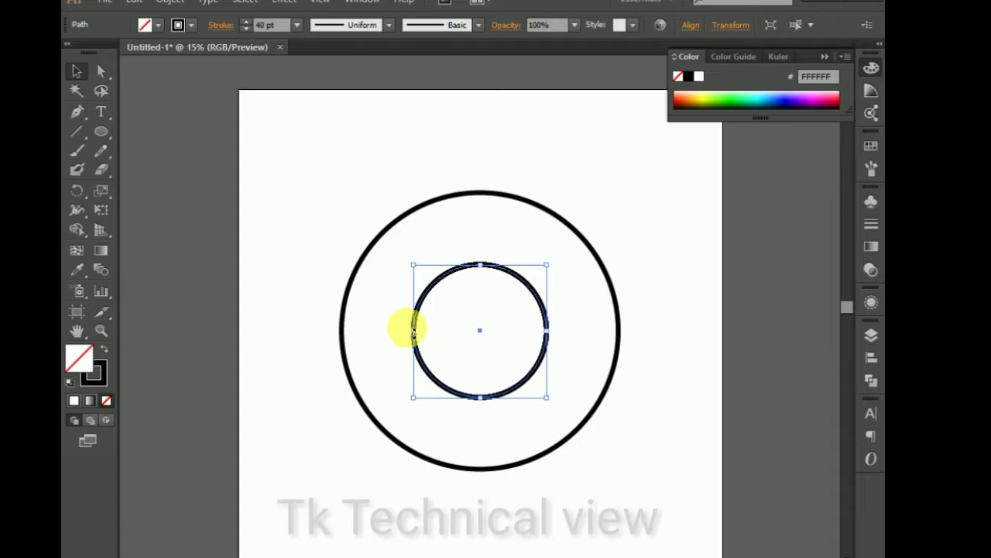
left_click_drag(419, 337, 351, 337)
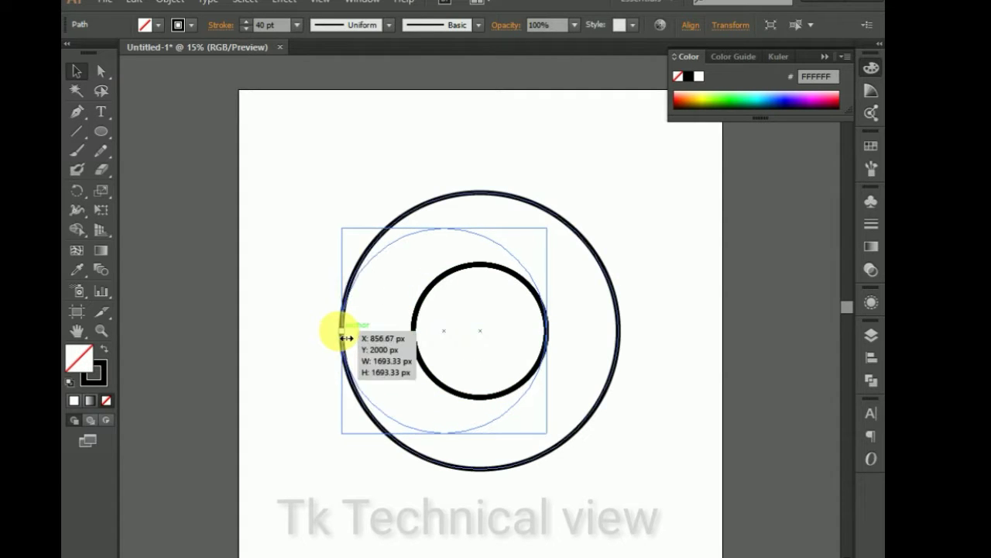
left_click_drag(346, 338, 341, 330)
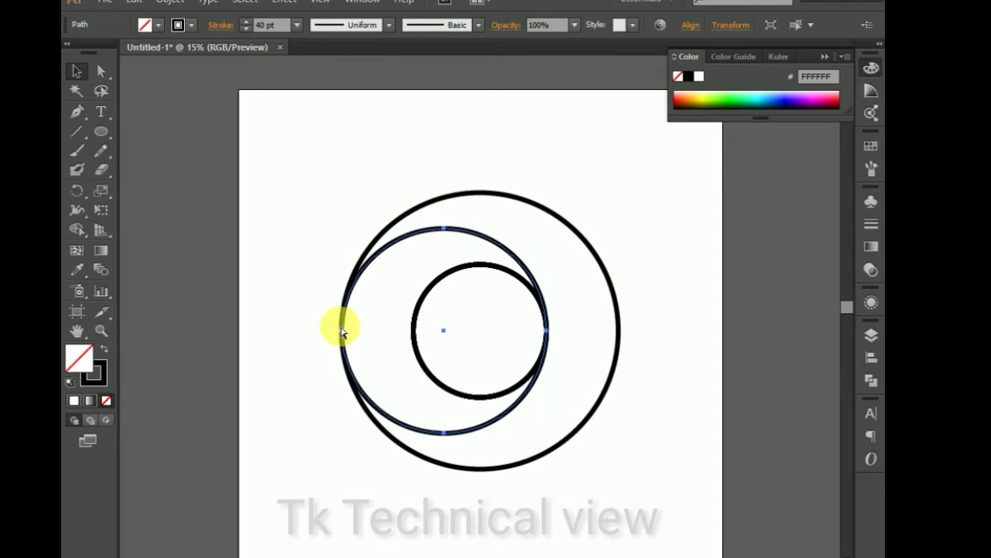
key("ctrl+plus")
key("ctrl+plus")
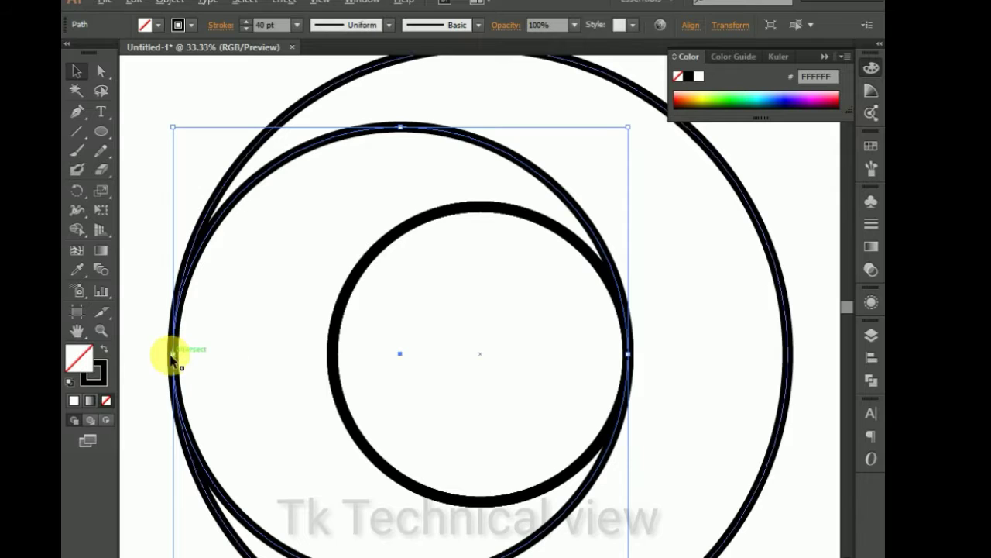
Scale the left middle circle slightly smaller
left_click_drag(178, 361, 175, 362)
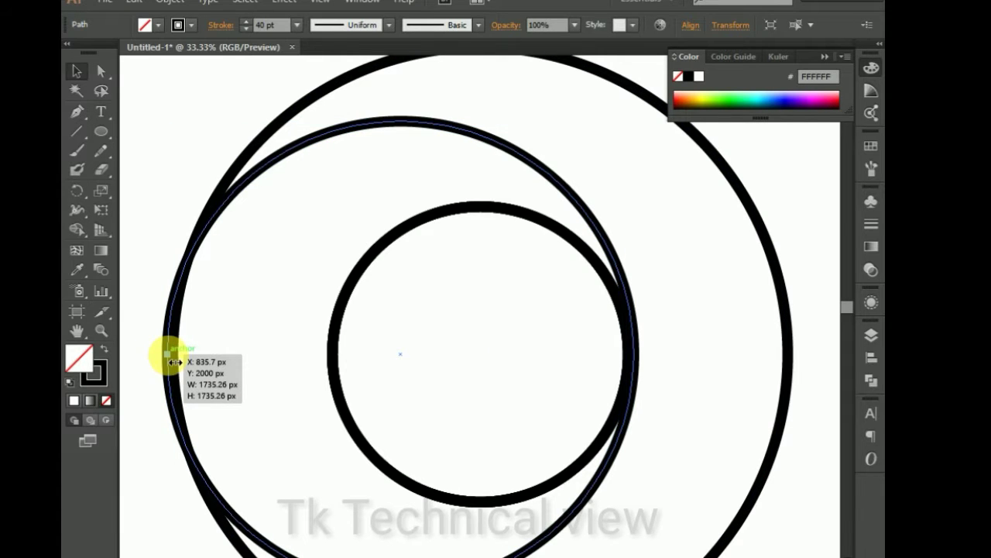
left_click_drag(173, 362, 172, 354)
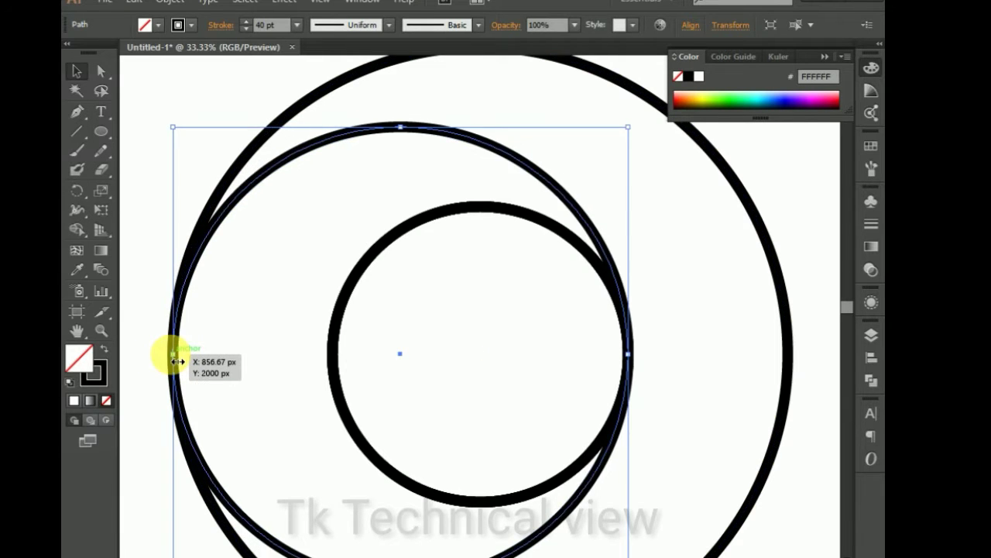
left_click(229, 324)
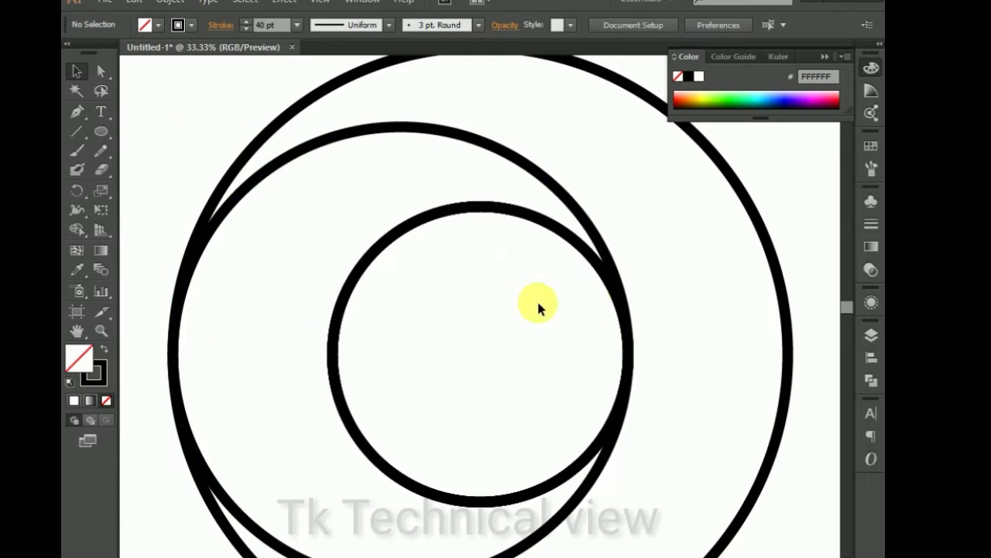
Stretch a copy of the inner circle right to the outer ring's edge, about 1664 px
left_click(557, 245)
mouse_move(631, 353)
left_mouse_down()
mouse_move(628, 364)
mouse_move(790, 364)
mouse_move(787, 355)
left_mouse_up()
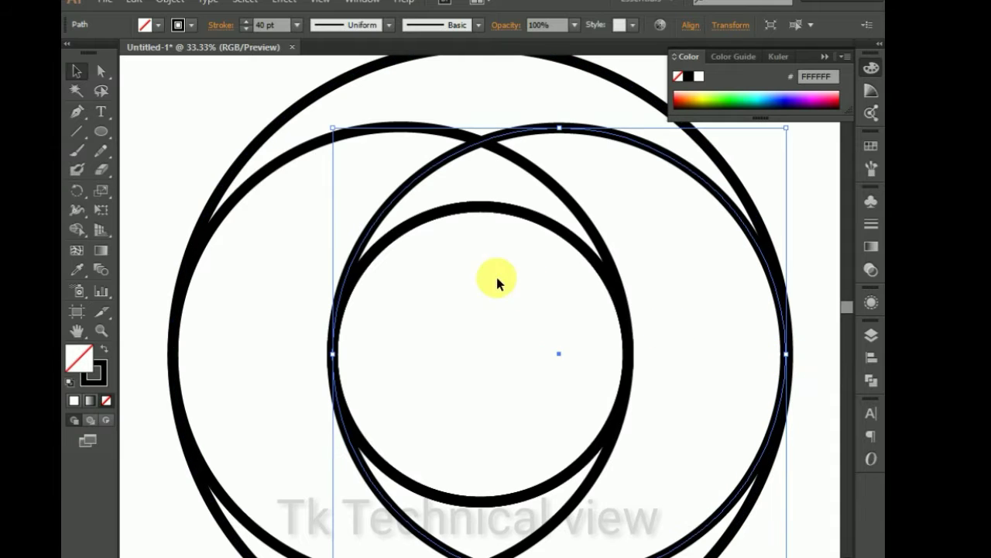
left_click(249, 269)
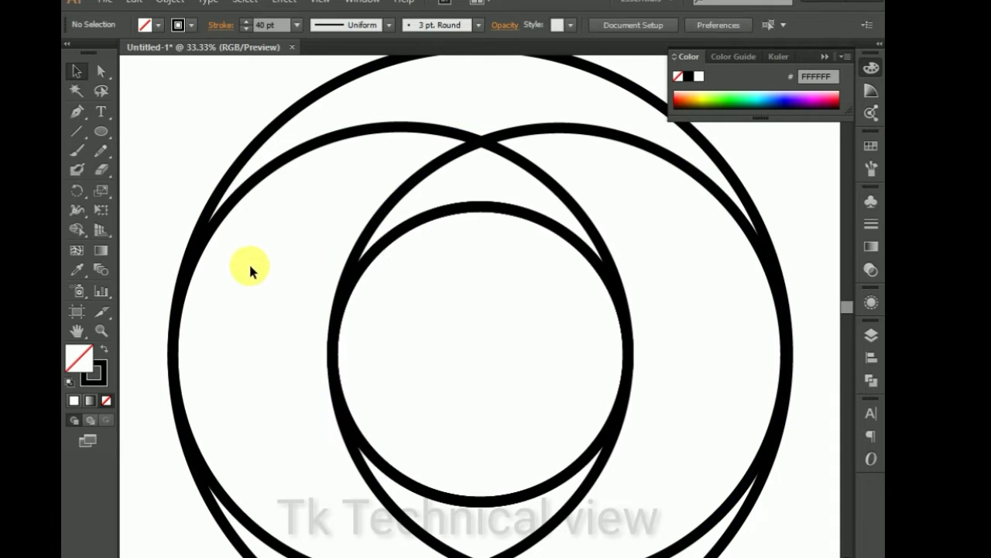
Stretch a copy of the inner circle upward toward the outer ring's top
left_click(474, 211)
scroll(488, 248, "up", 2)
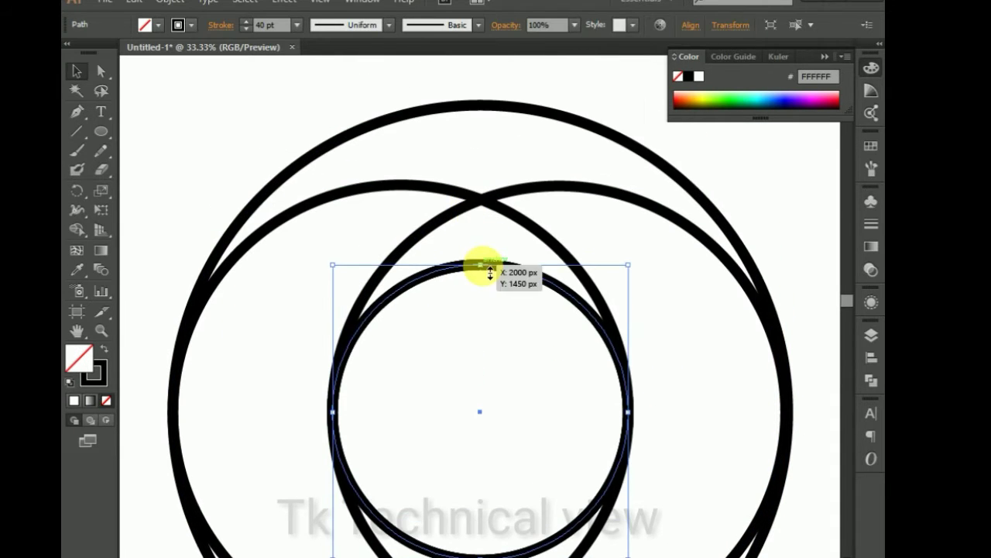
left_click_drag(490, 273, 464, 104)
scroll(420, 336, "down", 5)
scroll(463, 381, "down", 3)
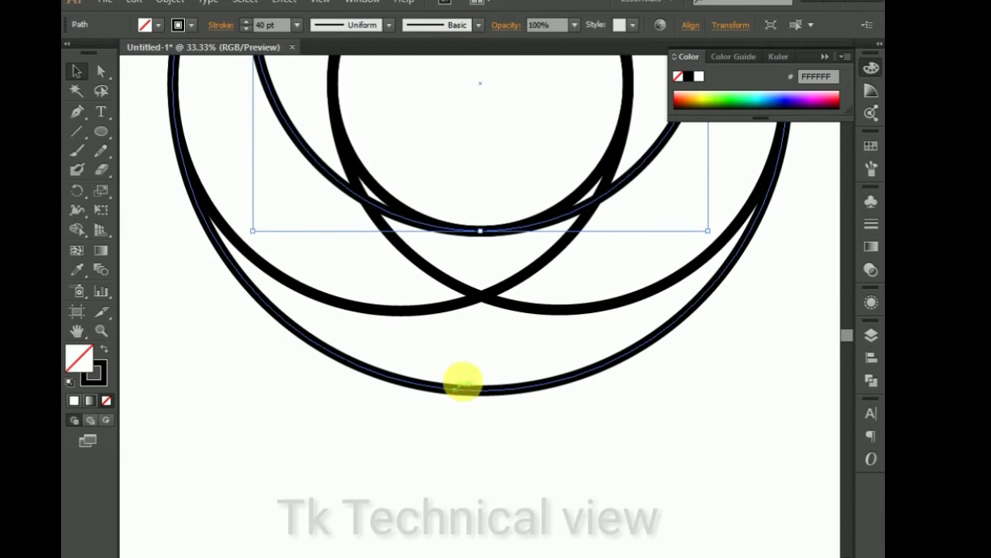
left_click(439, 170)
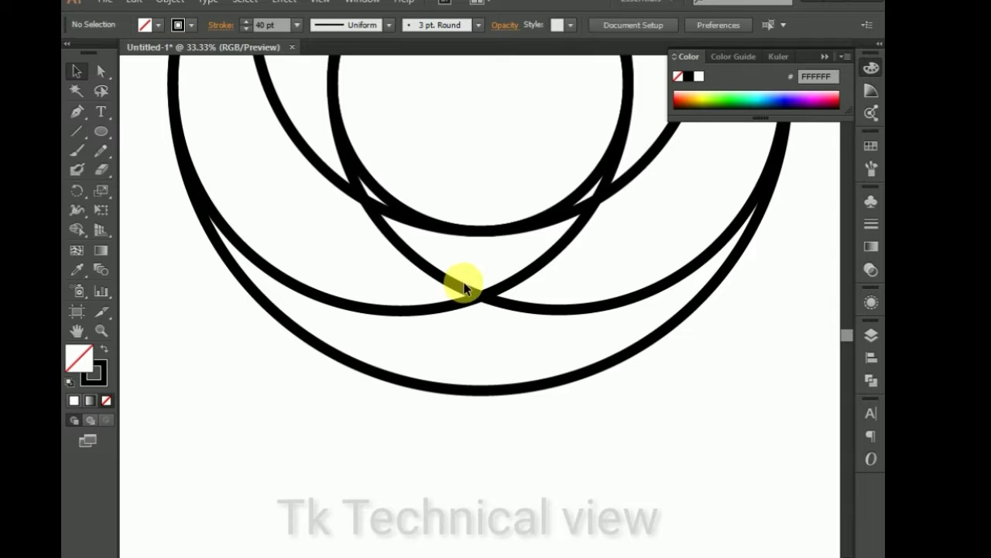
Stretch another inner-circle copy down to the outer ring's bottom, about 1693 px, then zoom out
left_click(485, 230)
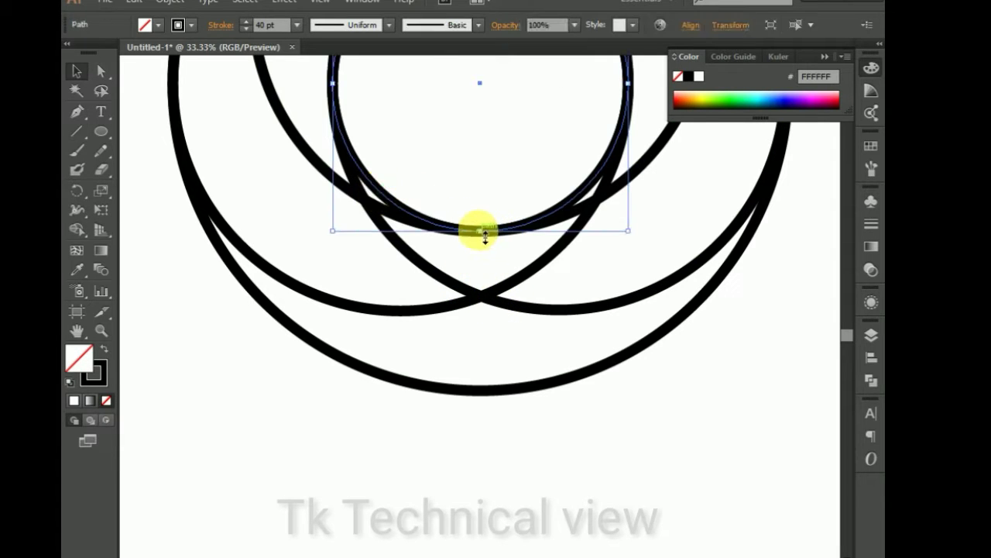
left_click_drag(485, 233, 476, 394)
scroll(465, 332, "up", 2)
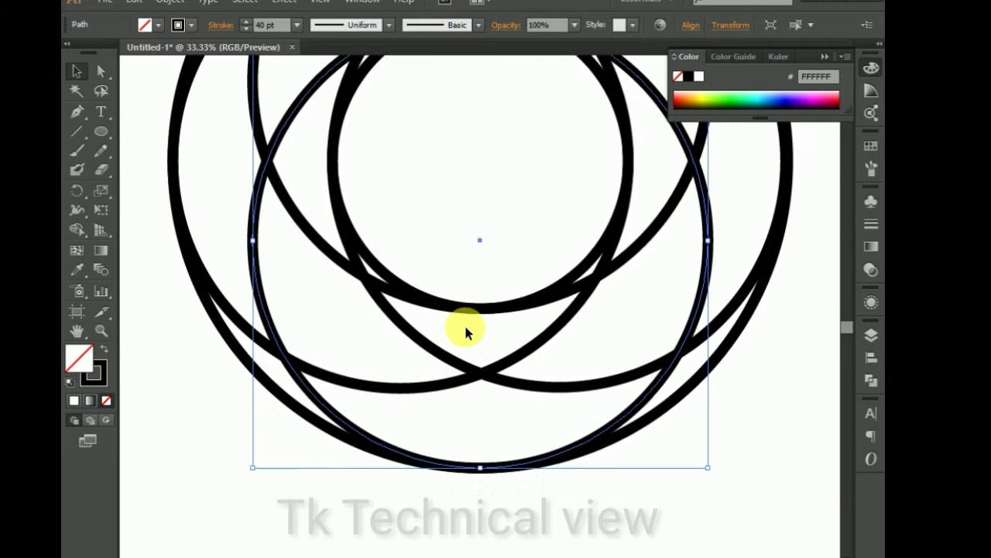
scroll(465, 331, "up", 3)
scroll(465, 331, "up", 3)
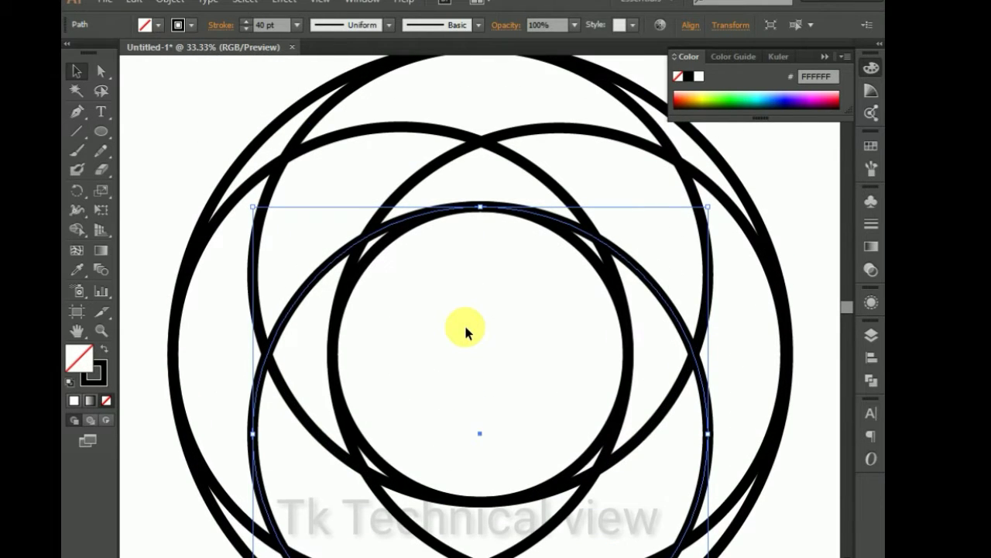
key("ctrl+minus")
key("ctrl+minus")
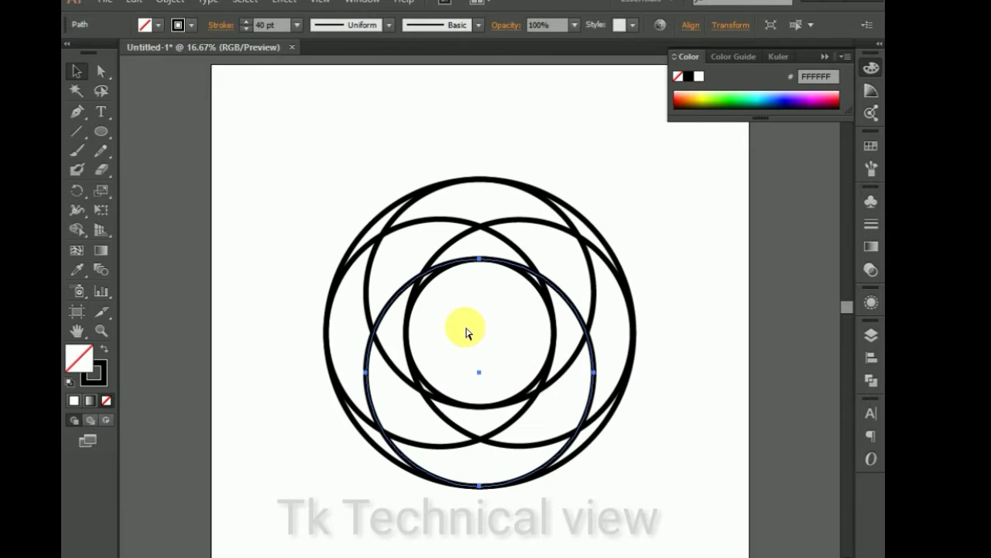
Draw a tall narrow rectangle rising from the circles' right edge to the artboard top
mouse_move(101, 133)
left_mouse_down()
mouse_move(184, 159)
mouse_move(174, 132)
left_mouse_up()
left_click(603, 353, "shift")
left_click(557, 337, "shift")
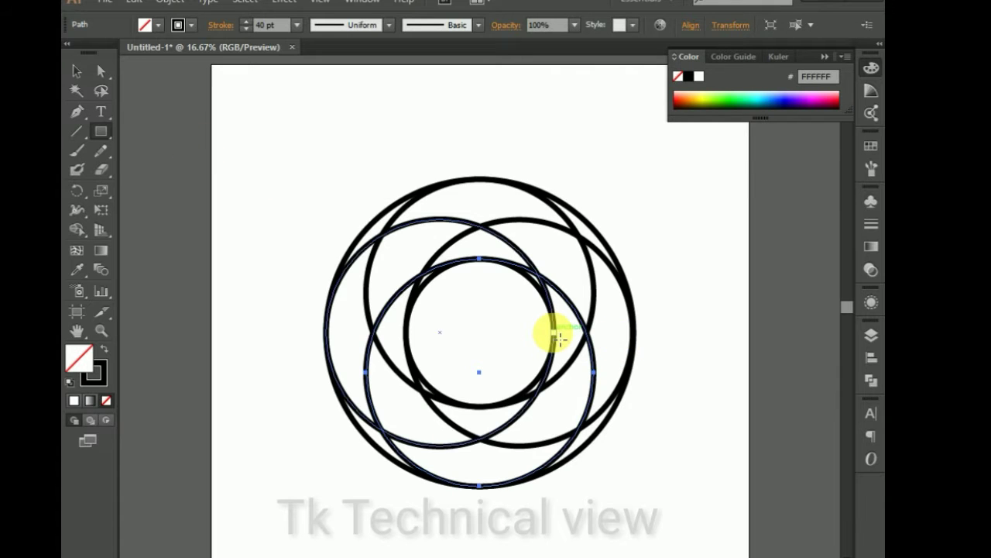
mouse_move(555, 333)
left_mouse_down()
mouse_move(603, 70)
mouse_move(638, 181)
left_mouse_up()
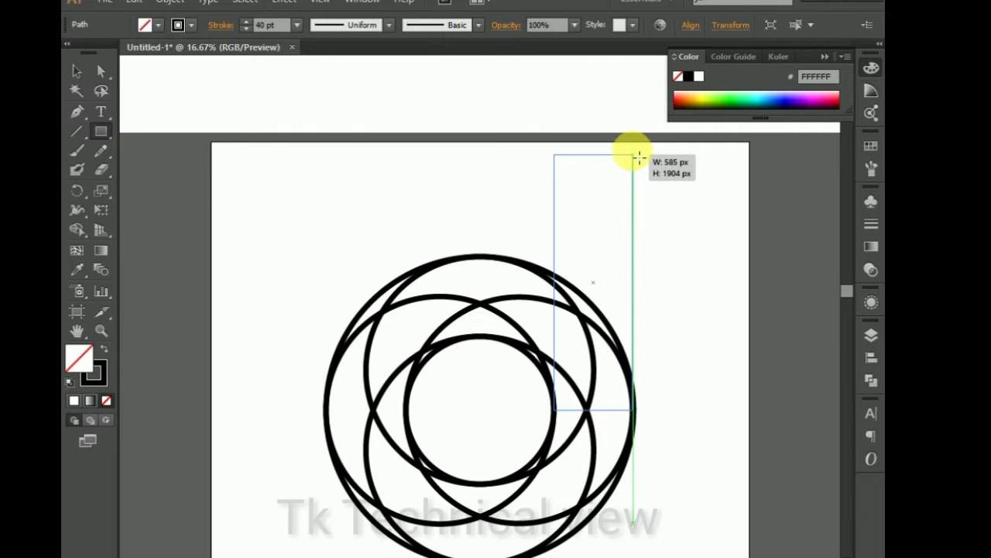
left_click_drag(637, 178, 635, 153)
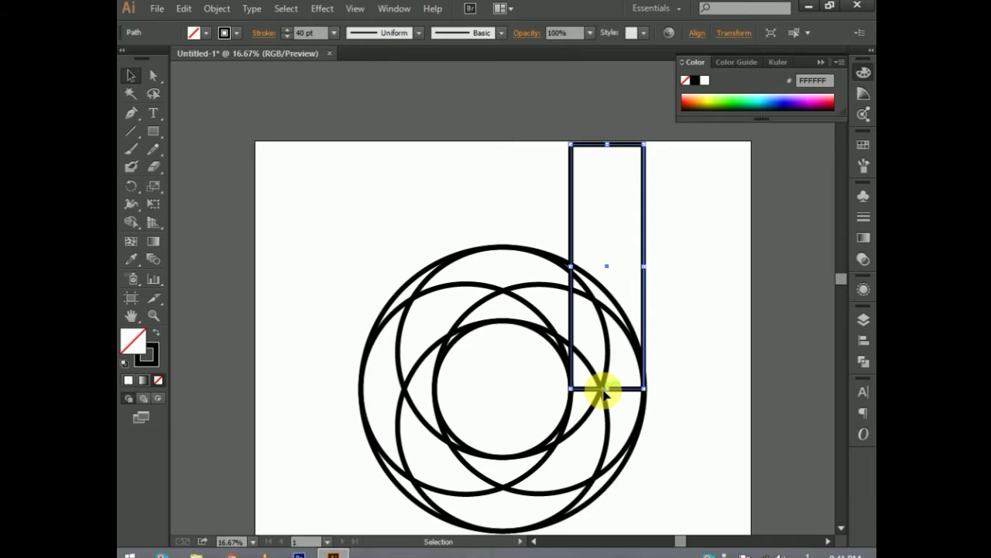
left_click(492, 373)
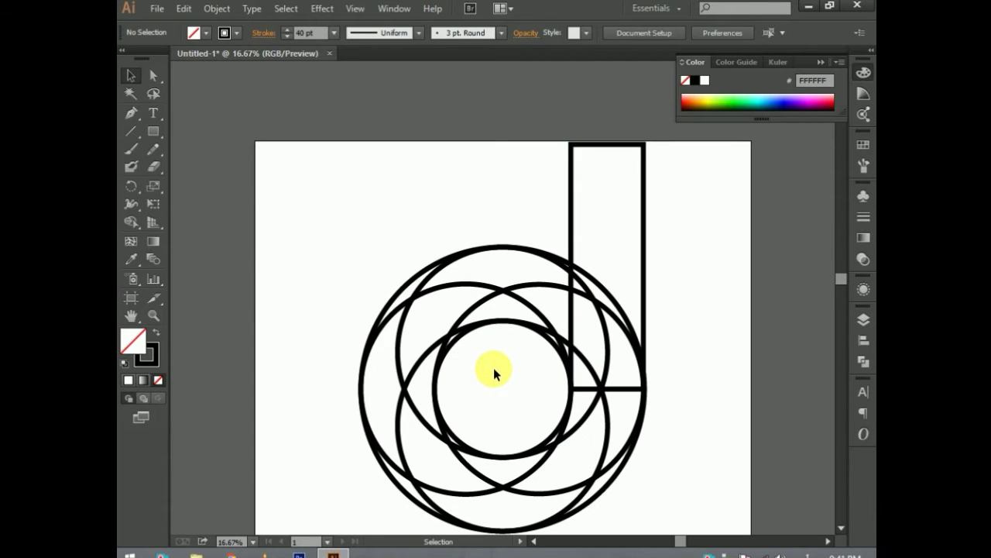
Enter isolation mode on the inner circle and exit it again
double_click(464, 329)
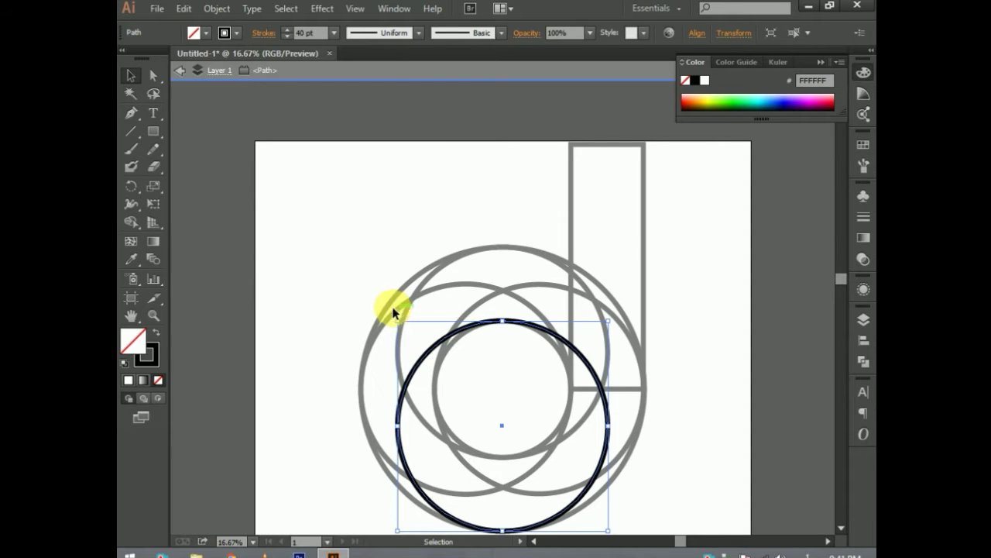
left_click(364, 268)
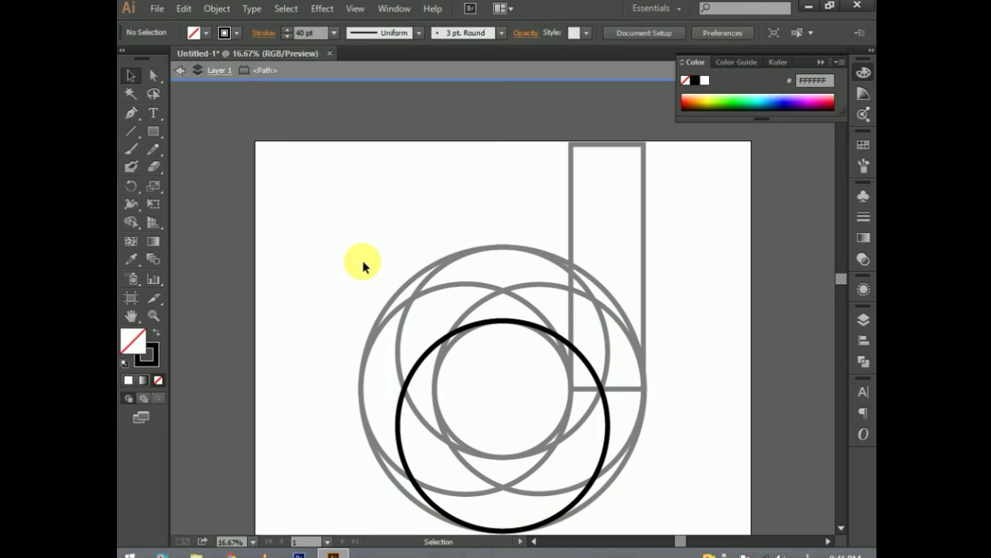
double_click(496, 389)
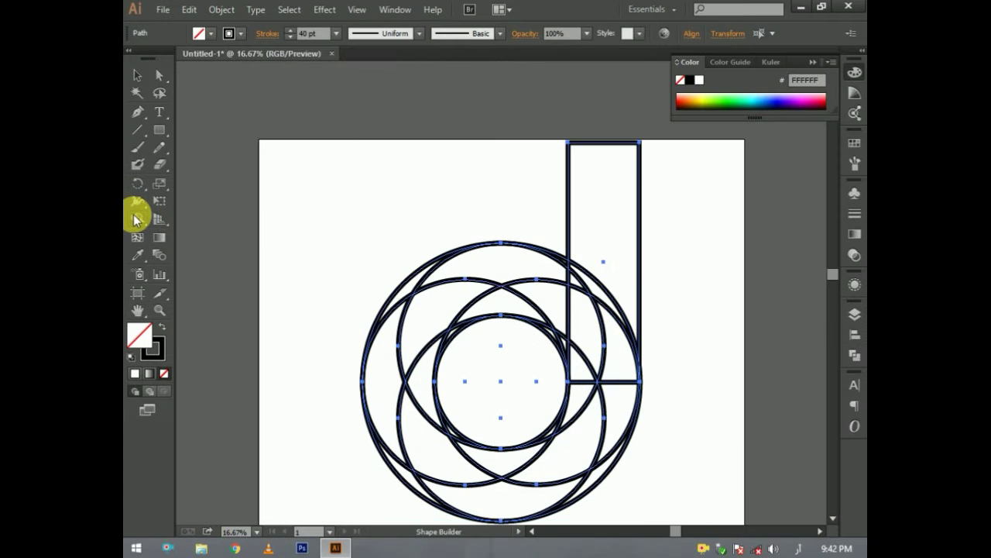
With the Shape Builder, merge the left crescent's pieces and the highlighted crescent into single shapes
left_click(135, 220)
scroll(543, 322, "down", 1)
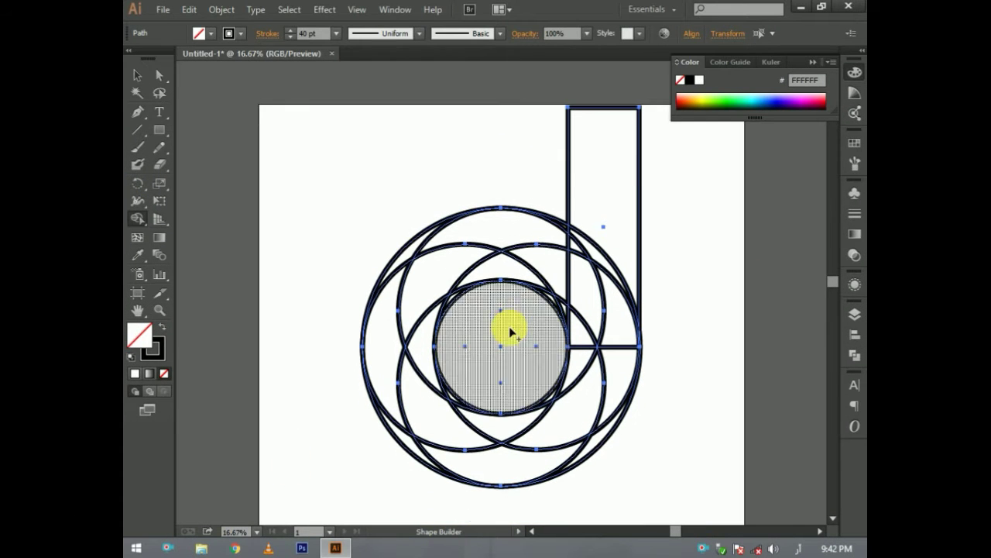
scroll(509, 326, "down", 1)
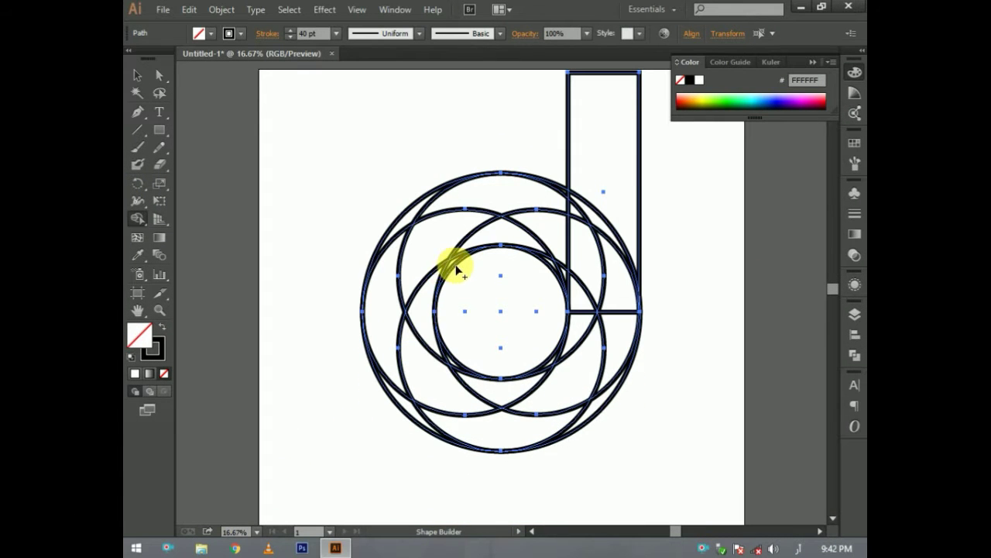
mouse_move(421, 347)
left_mouse_down()
mouse_move(435, 391)
mouse_move(550, 428)
mouse_move(588, 407)
left_mouse_up()
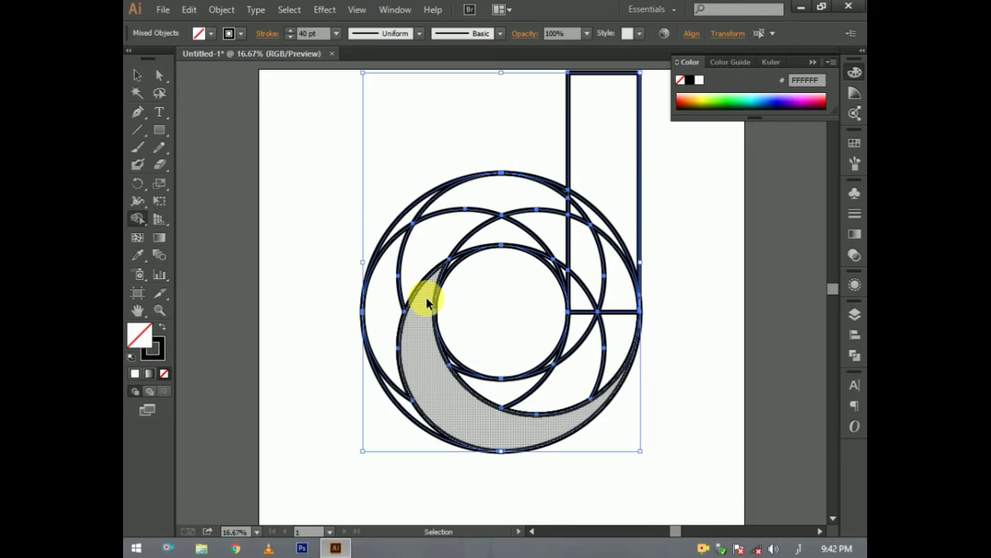
key("ctrl+plus")
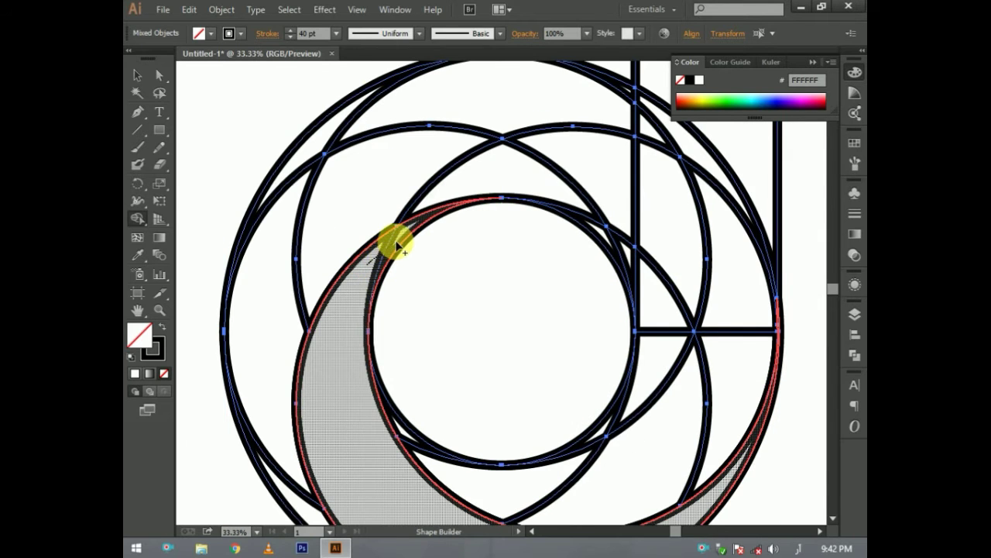
scroll(286, 399, "down", 3)
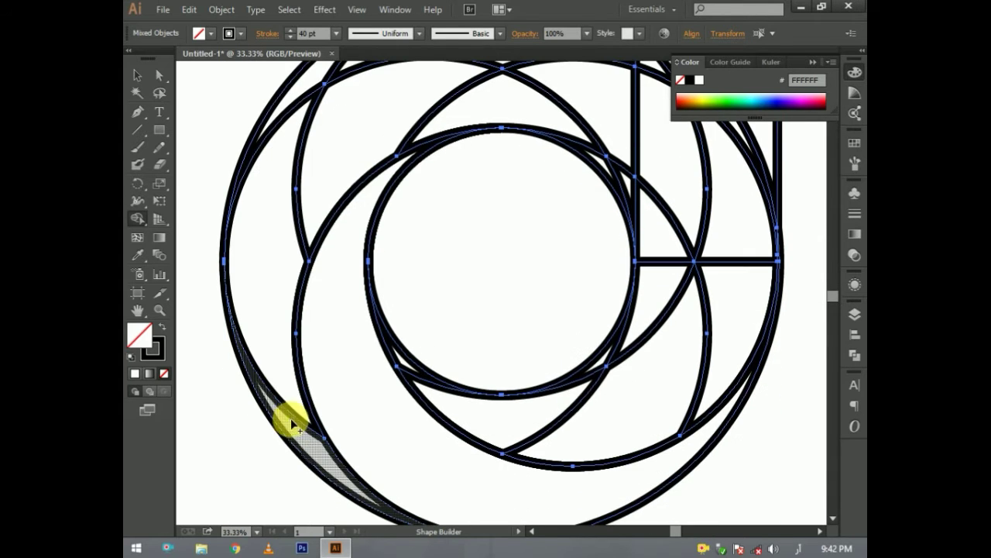
mouse_move(285, 200)
left_mouse_down()
mouse_move(356, 138)
mouse_move(439, 93)
left_mouse_up()
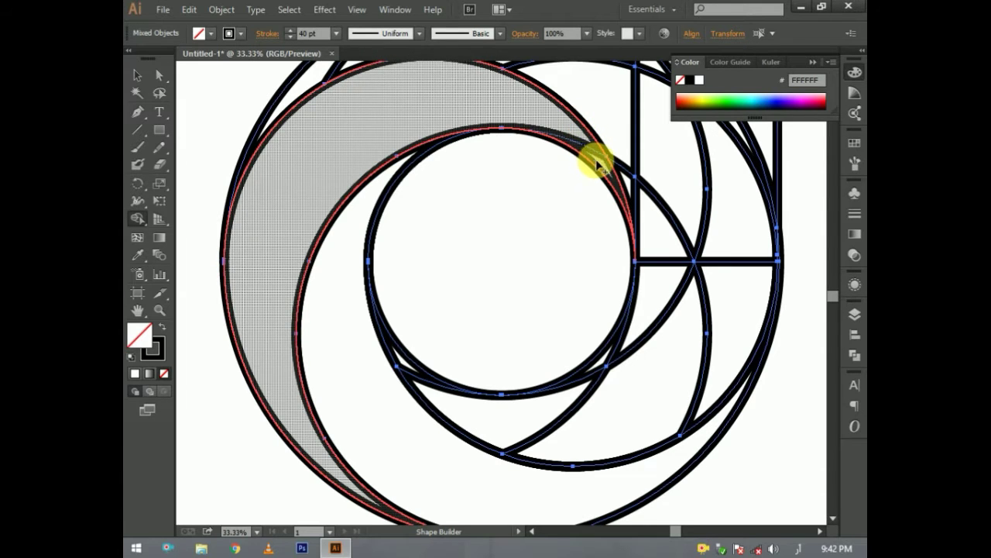
left_click(596, 162)
Join the upper-left sliver to the top crescent and merge the regions inside the stem rectangle
scroll(333, 158, "up", 3)
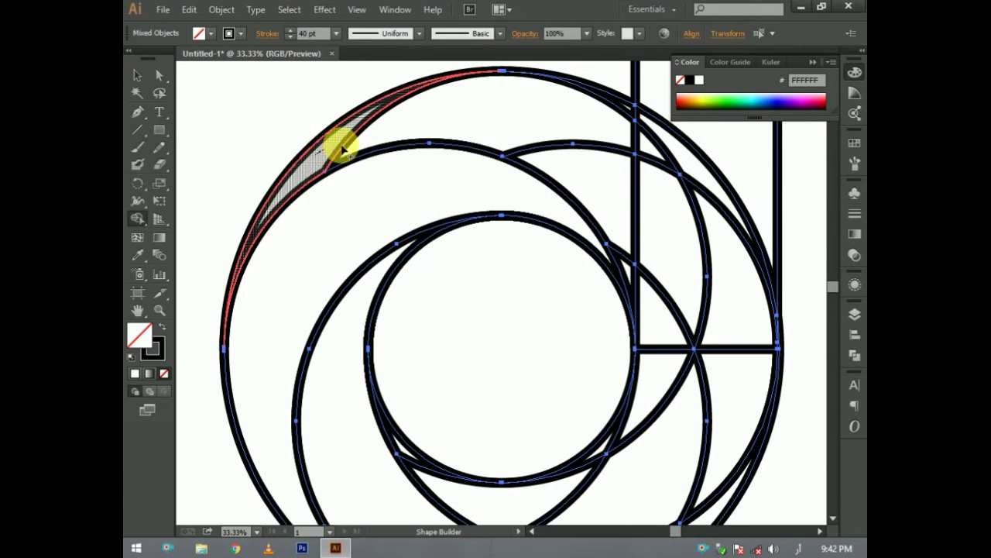
left_click_drag(341, 149, 593, 173)
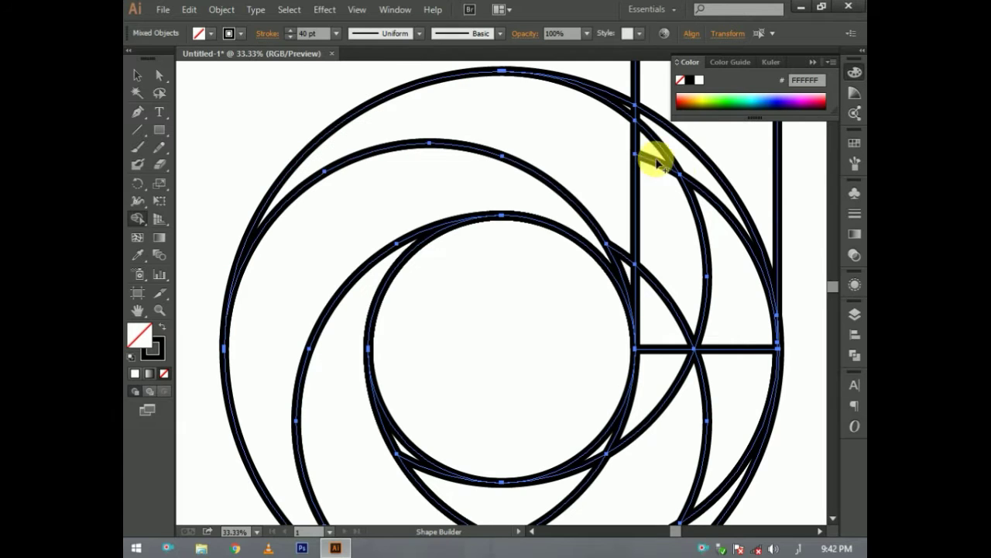
scroll(728, 149, "up", 1)
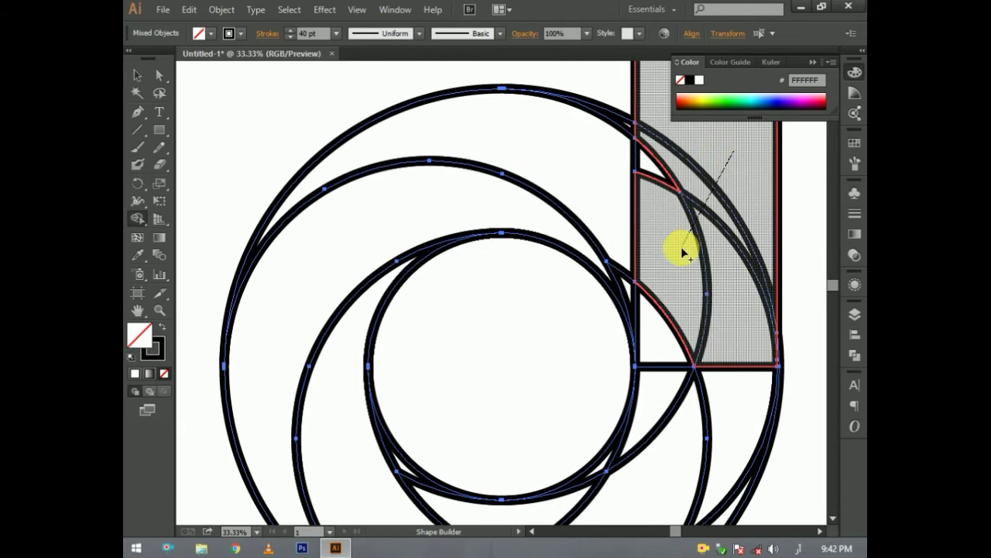
mouse_move(731, 151)
left_mouse_down()
mouse_move(662, 149)
mouse_move(662, 193)
left_mouse_up()
scroll(668, 222, "down", 3)
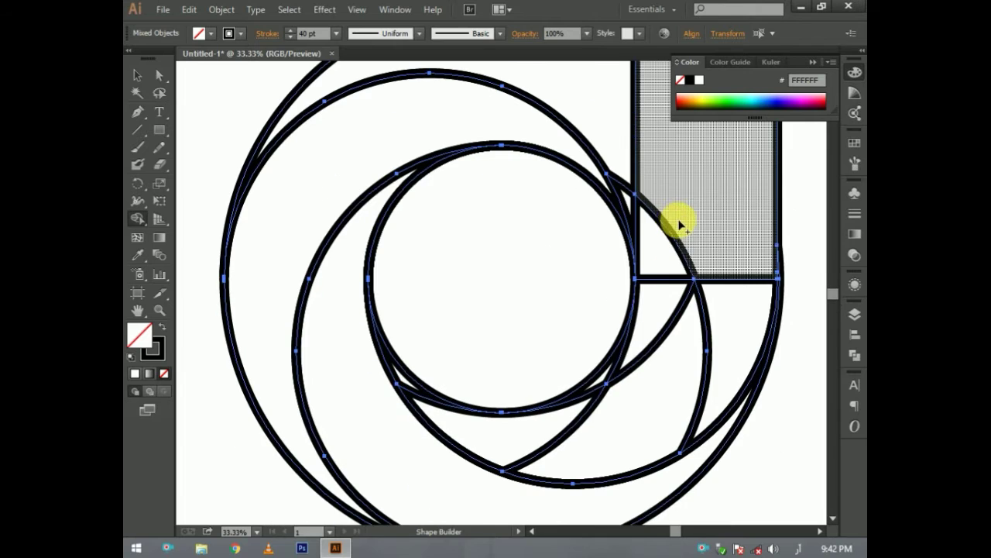
scroll(690, 277, "down", 1)
left_click_drag(741, 217, 685, 325)
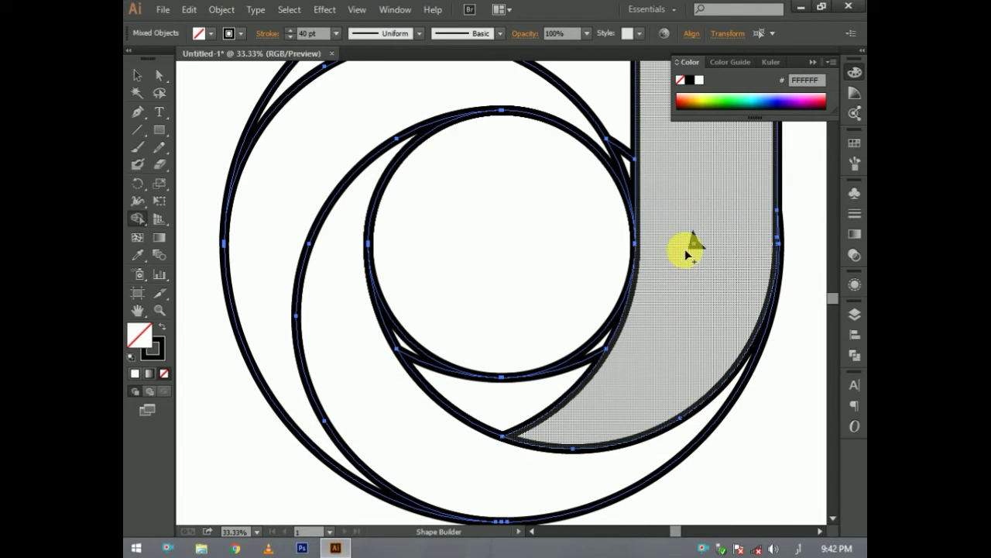
key("ctrl")
Undo two merges, then combine the stem square and adjoining wedges into one C-shaped stem-and-bowl piece
key("ctrl+z")
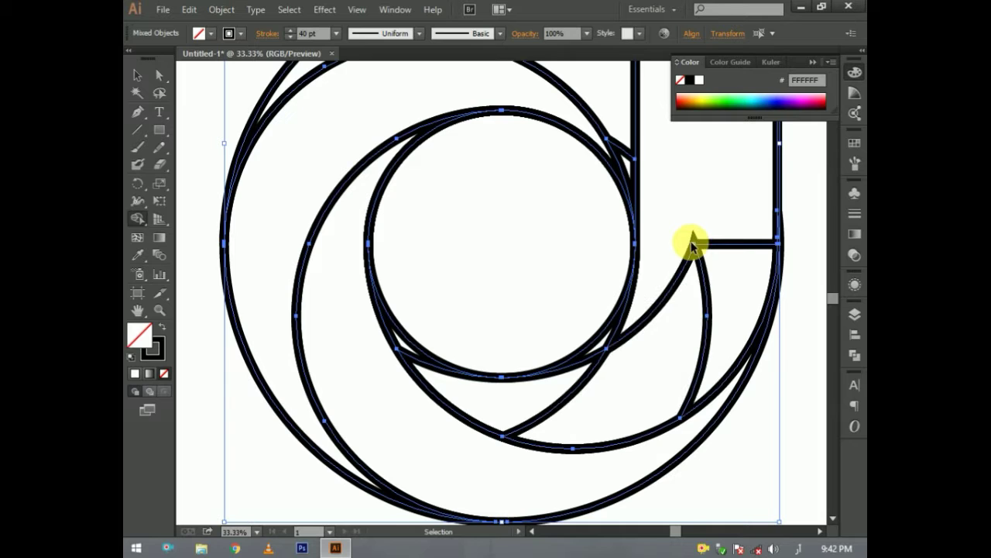
key("ctrl+z")
key("ctrl+z")
key("ctrl+z")
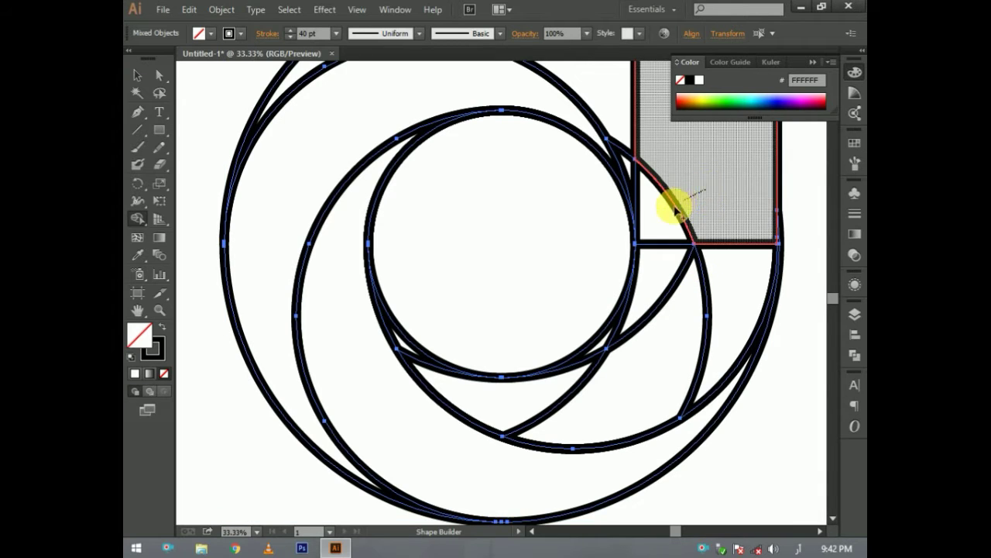
mouse_move(671, 222)
left_mouse_down()
mouse_move(689, 239)
mouse_move(674, 271)
left_mouse_up()
mouse_move(724, 193)
left_mouse_down()
mouse_move(730, 266)
mouse_move(675, 268)
left_mouse_up()
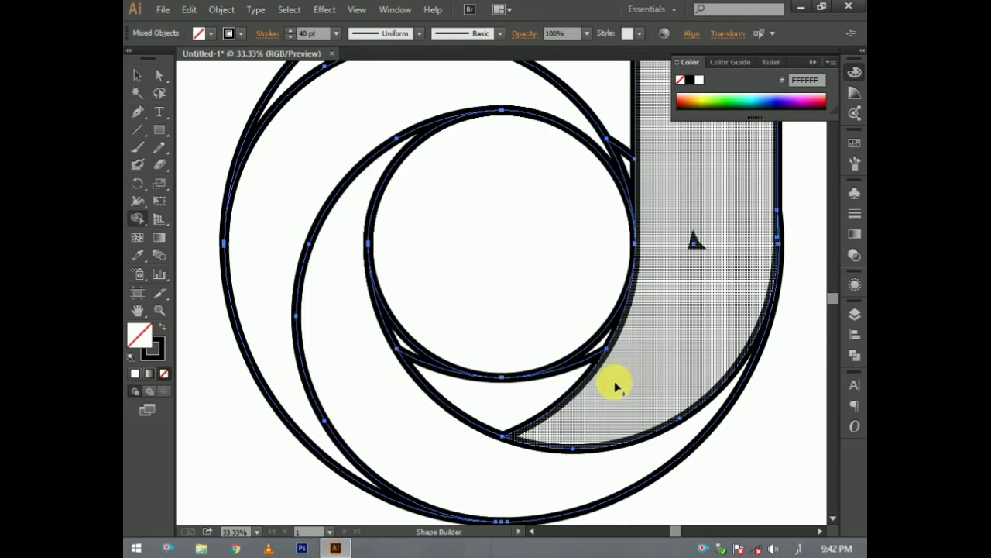
left_click_drag(614, 385, 504, 403)
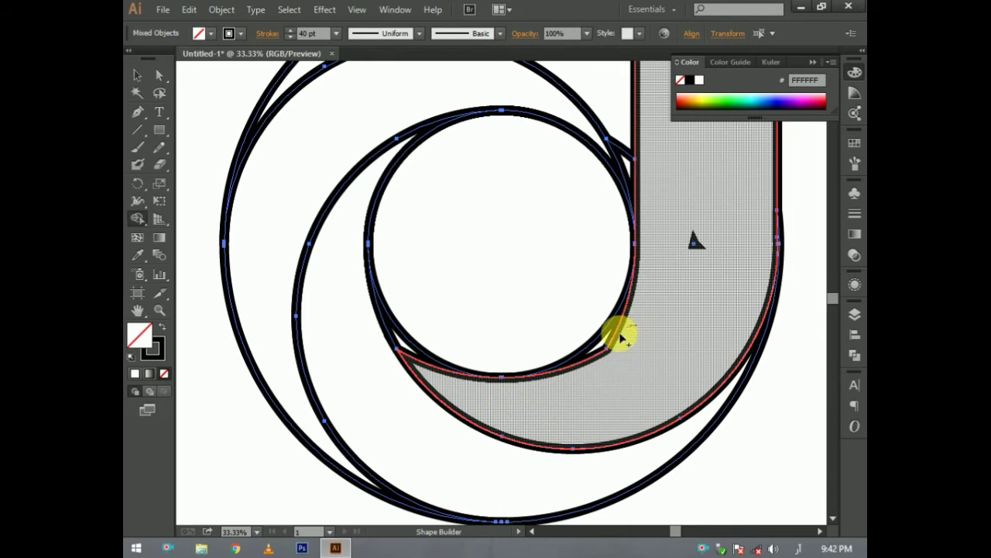
left_click_drag(621, 338, 630, 332)
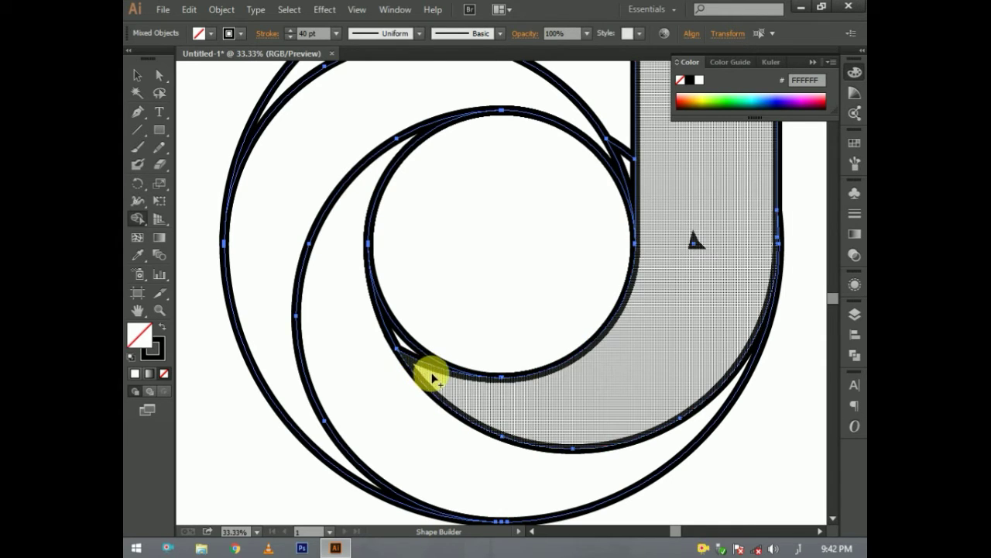
Merge the lower and upper crescent pieces, joining the thin sliver to the upper crescent
left_click_drag(434, 378, 398, 343)
scroll(597, 349, "up", 2)
scroll(597, 349, "up", 2)
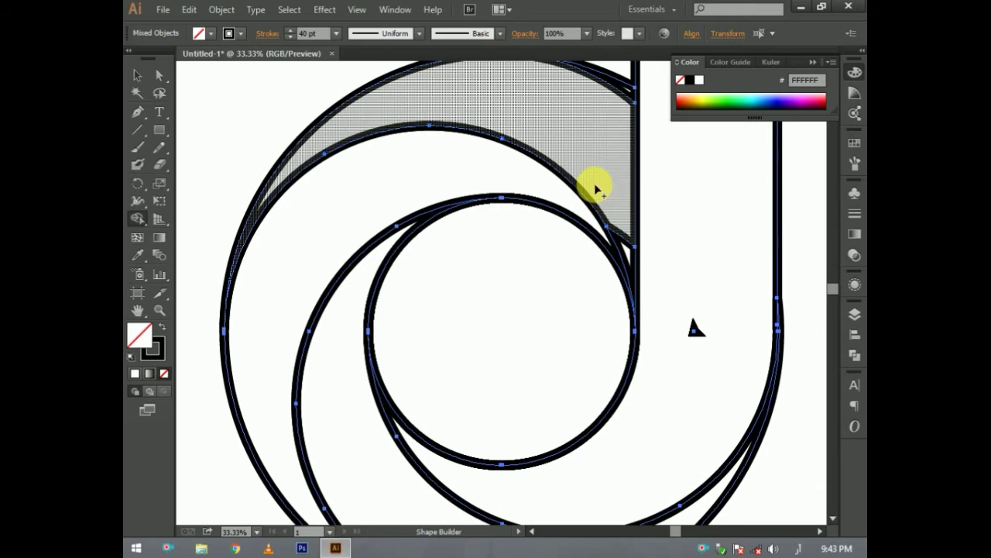
left_click_drag(602, 182, 626, 250)
scroll(626, 243, "up", 2)
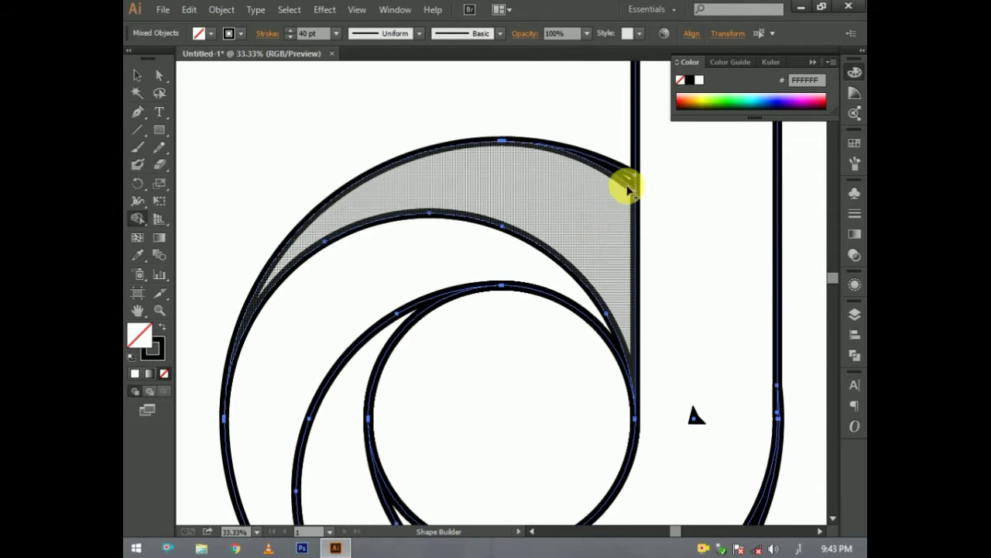
scroll(626, 202, "up", 1)
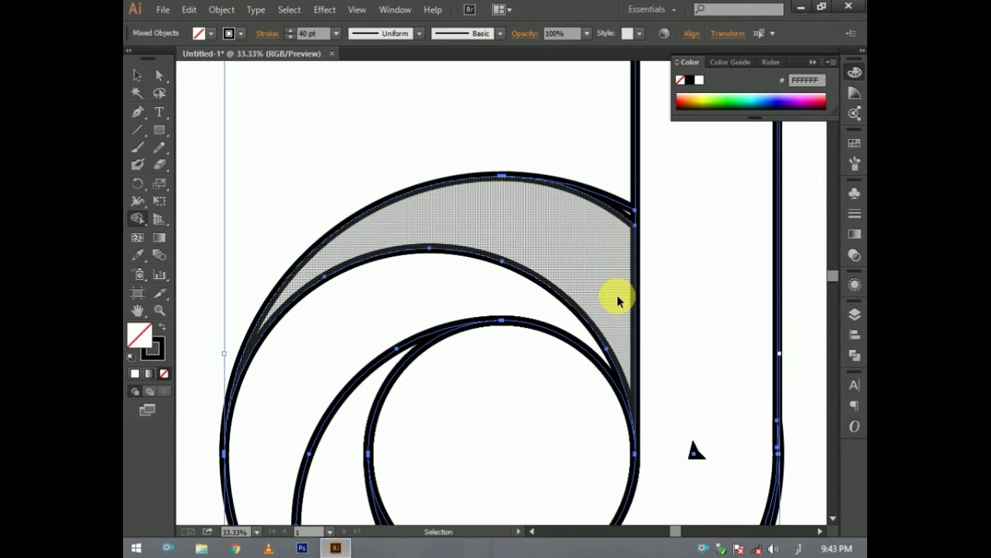
key("ctrl+plus")
key("ctrl+plus")
left_click_drag(620, 194, 388, 228)
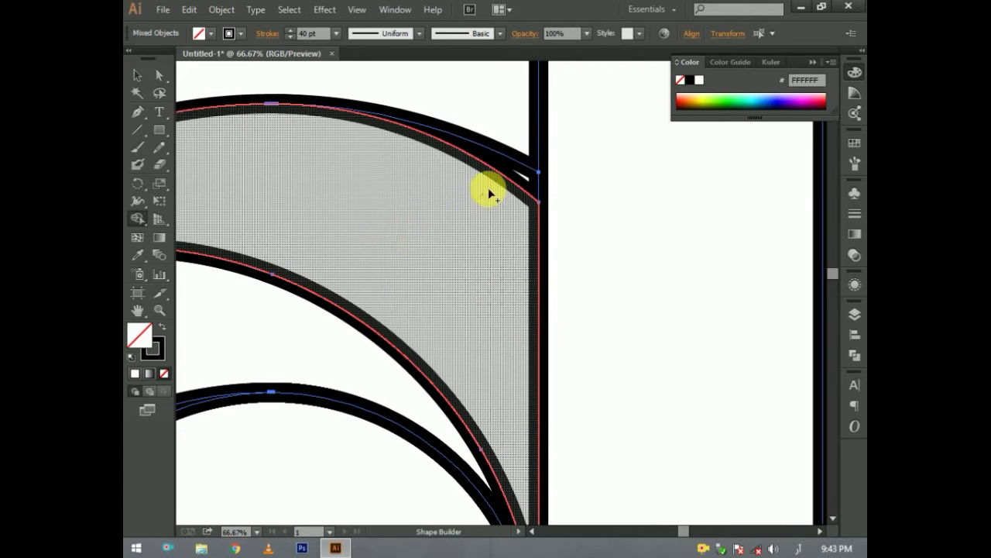
left_click_drag(511, 174, 507, 178)
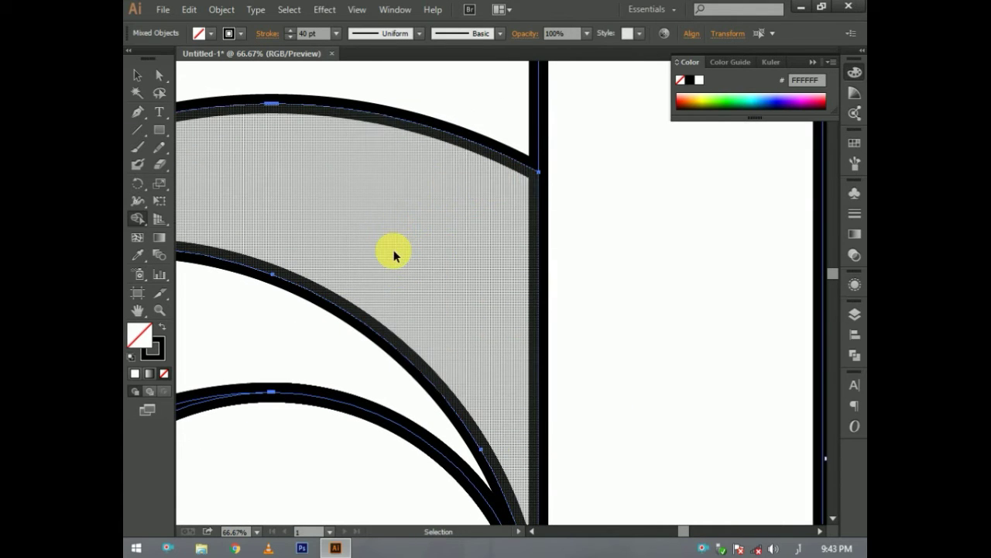
key("ctrl+minus")
key("ctrl+minus")
key("ctrl+minus")
key("ctrl+minus")
key("ctrl+minus")
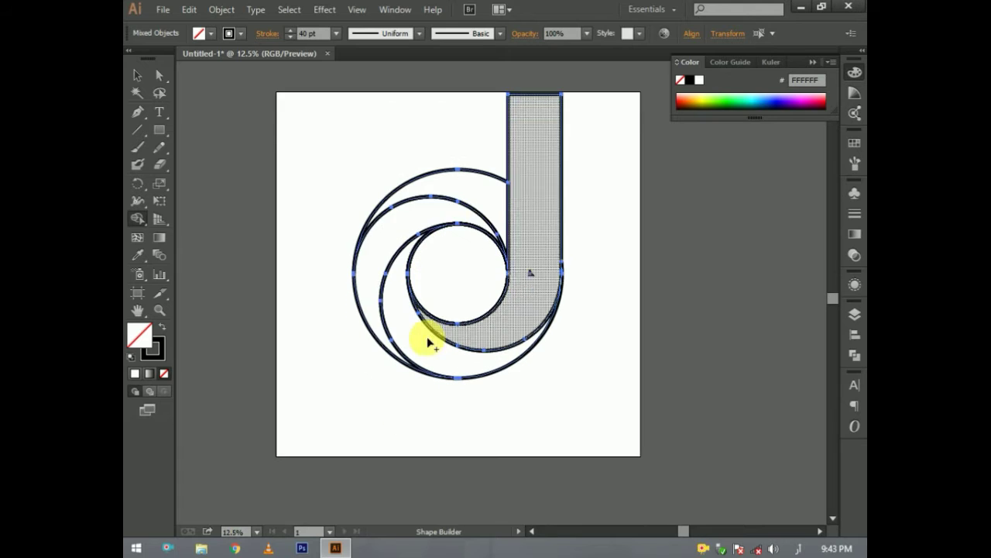
left_click(160, 76)
left_click(371, 182)
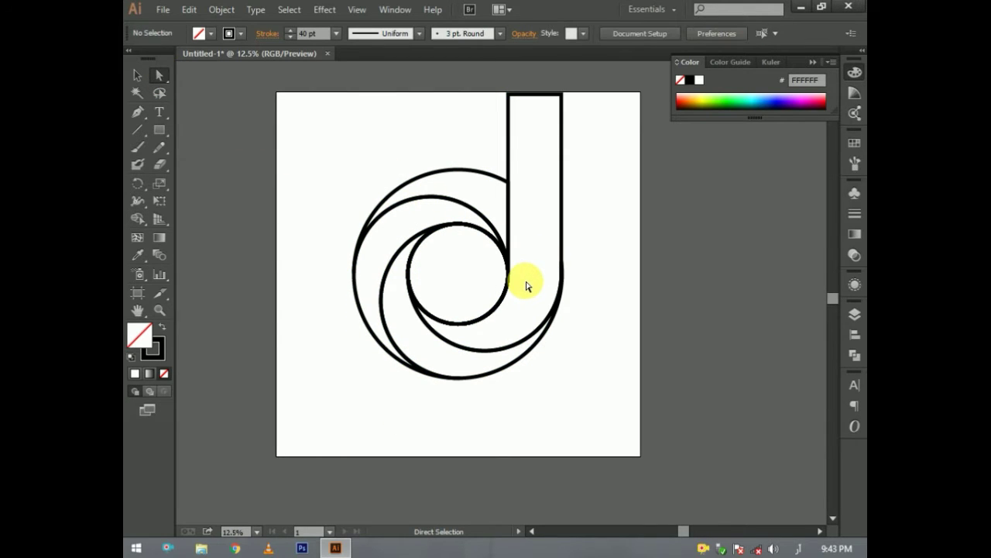
scroll(471, 278, "up", 1)
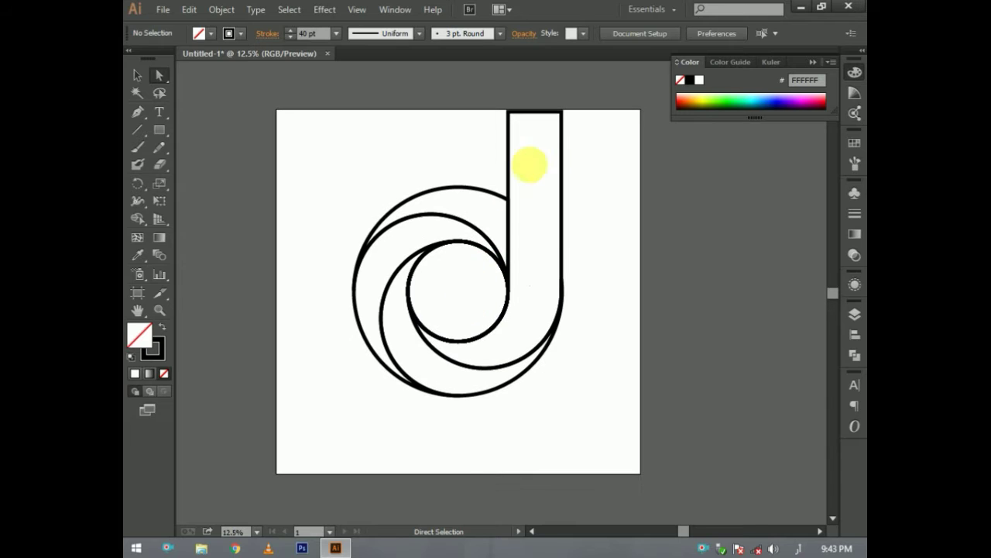
left_click(562, 114)
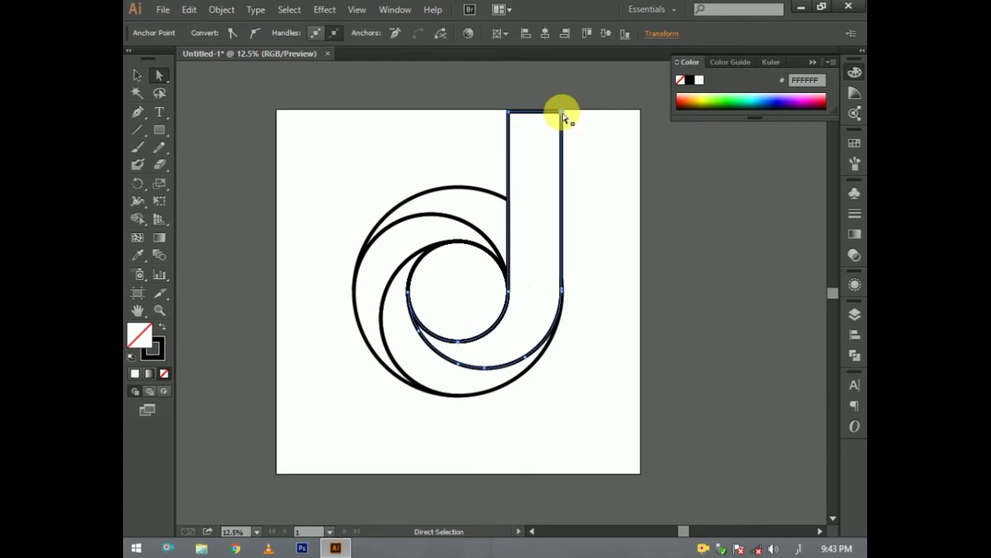
left_click_drag(563, 116, 545, 132)
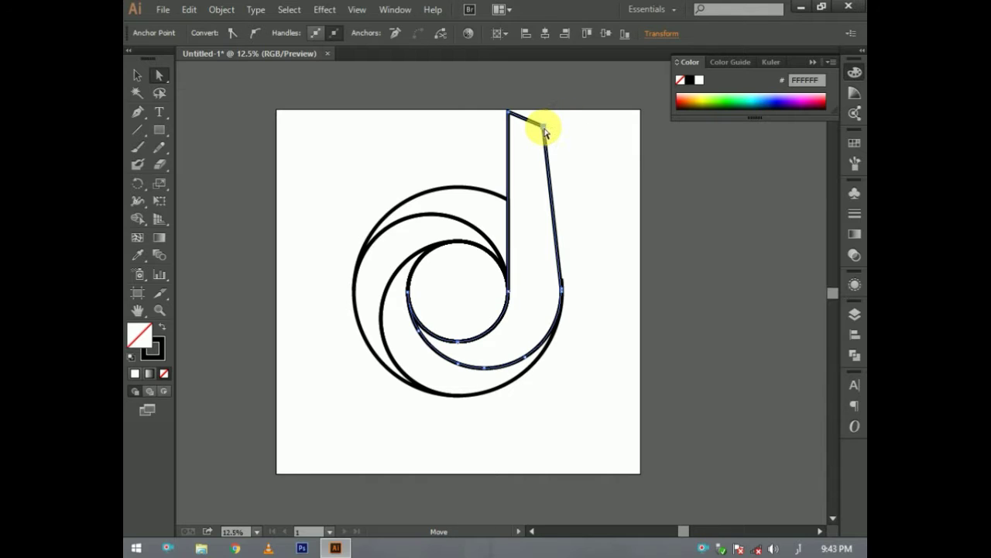
key("ctrl+z")
left_click(137, 112)
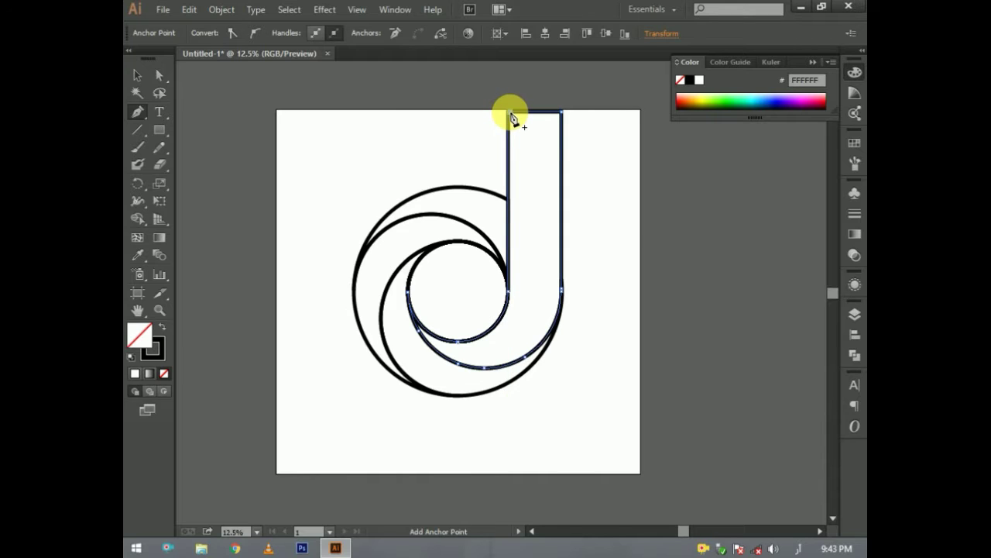
left_click(562, 185, "ctrl")
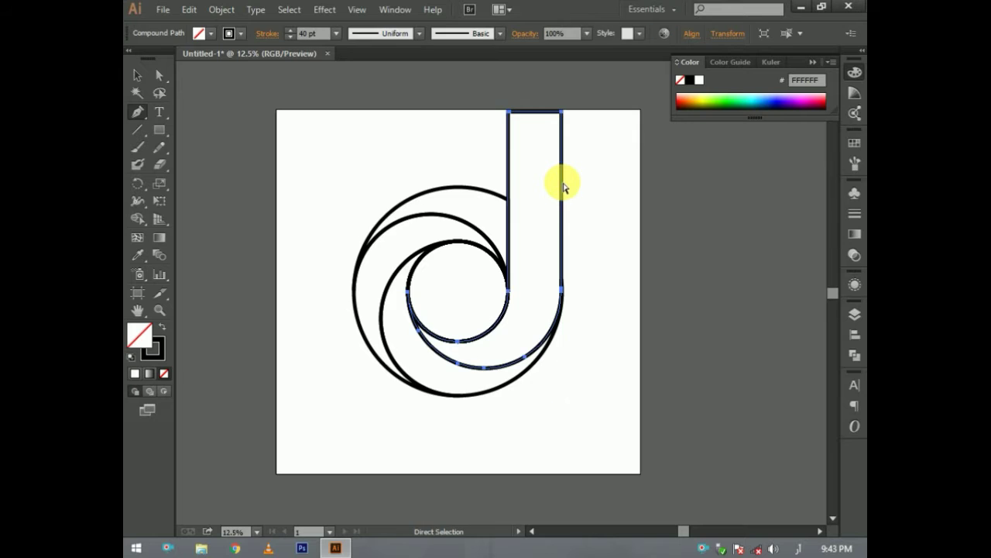
Zoom in on the stem's top and try removing its top-left corner point, then undo it
left_click(137, 114)
key("ctrl+plus")
key("ctrl+plus")
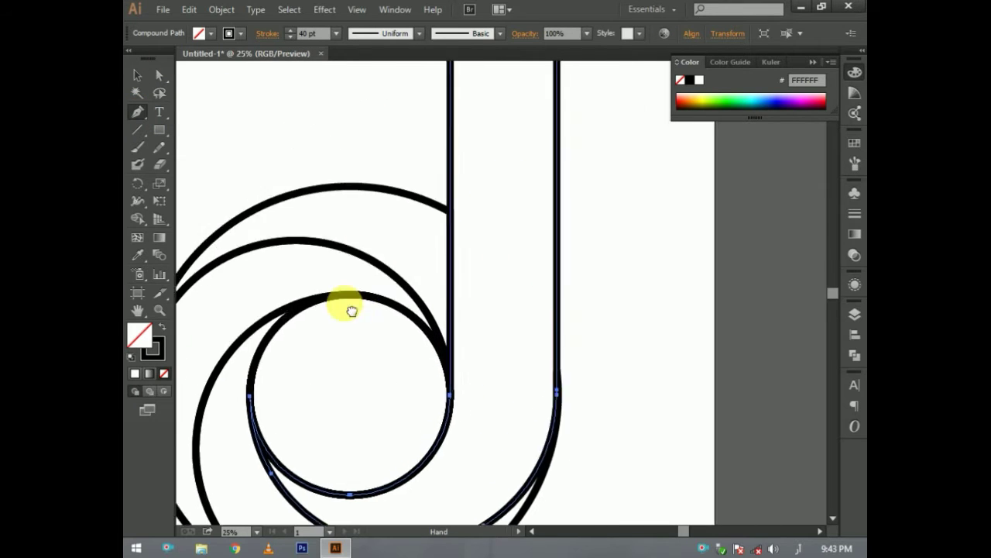
key("ctrl+plus")
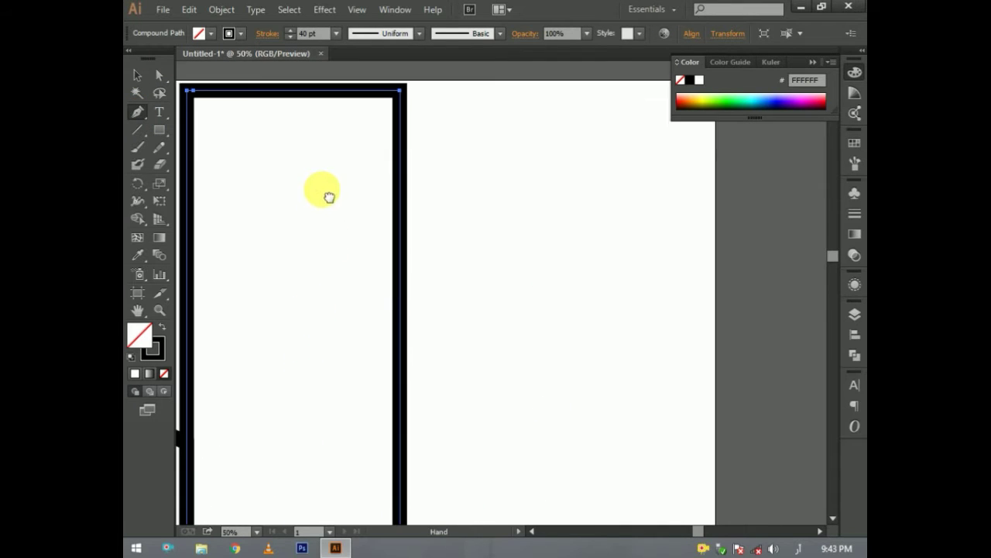
left_click_drag(328, 195, 426, 206)
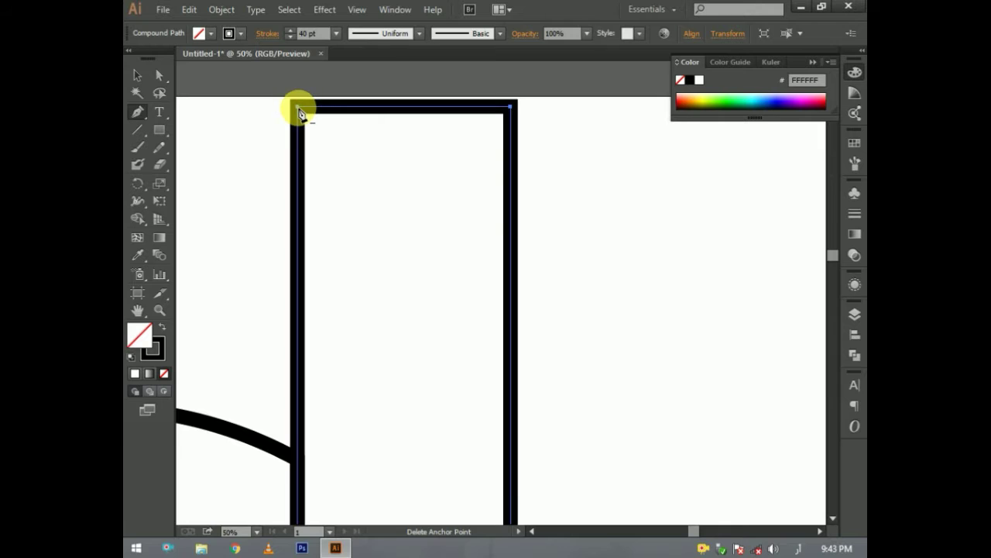
left_click(301, 112)
key("ctrl+z")
left_click(300, 112, "ctrl")
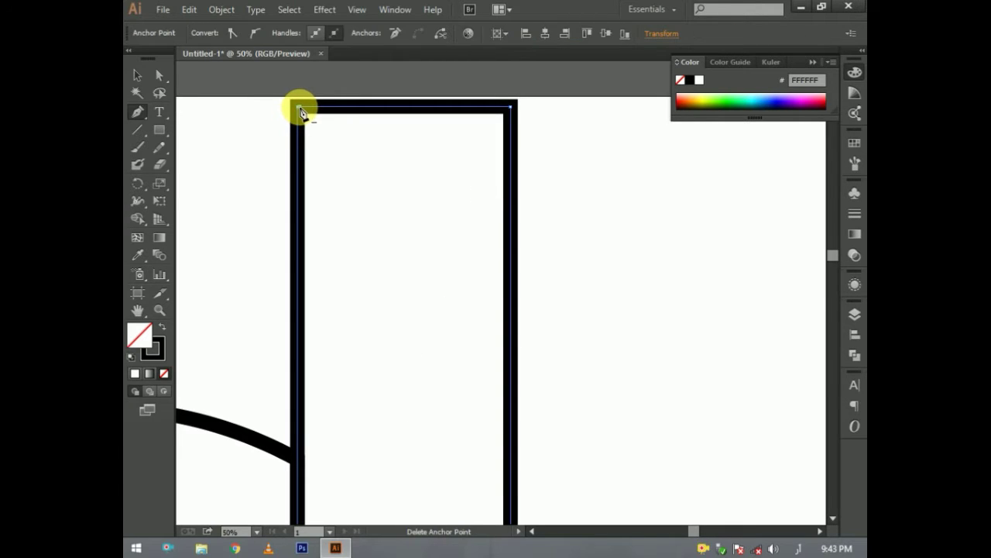
Add an anchor point on the stem's right edge, undoing the stray curves and extra point
left_click(513, 303)
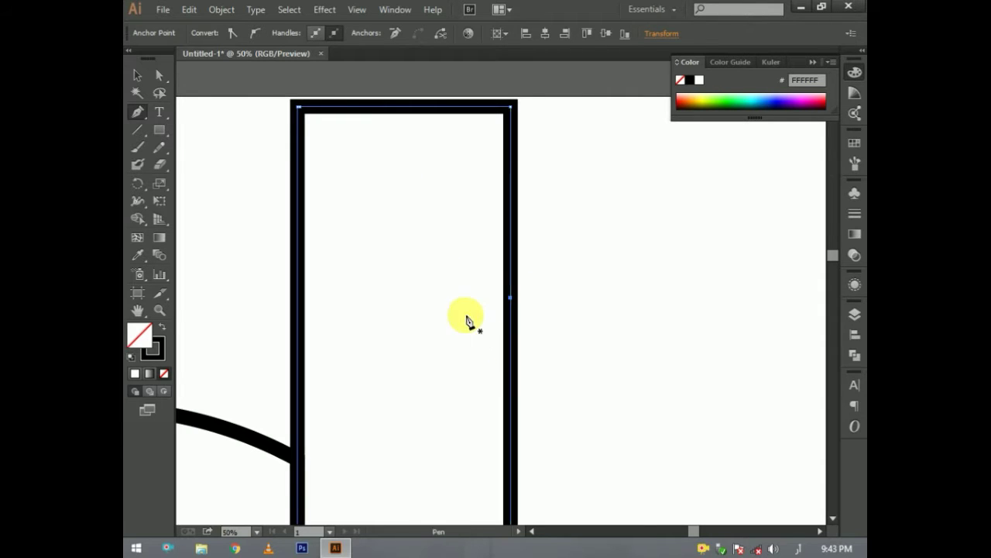
left_click_drag(426, 287, 426, 263)
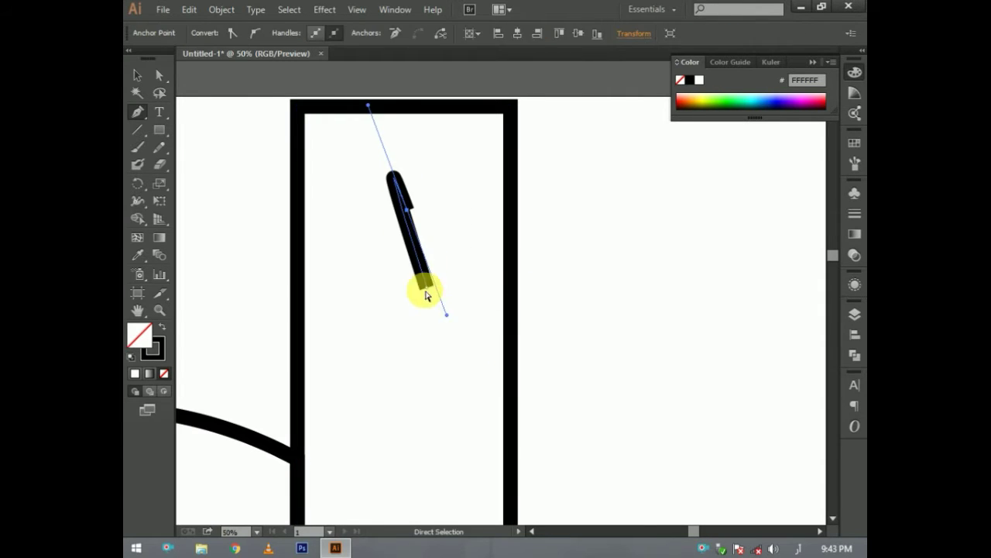
key("ctrl+z")
left_click_drag(333, 139, 360, 202)
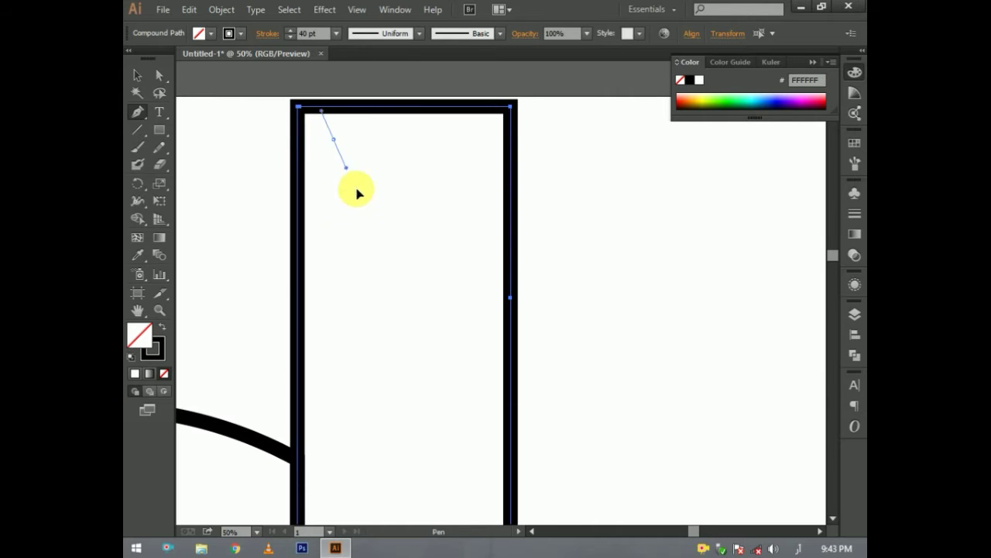
key("ctrl+z")
left_click_drag(342, 163, 392, 284)
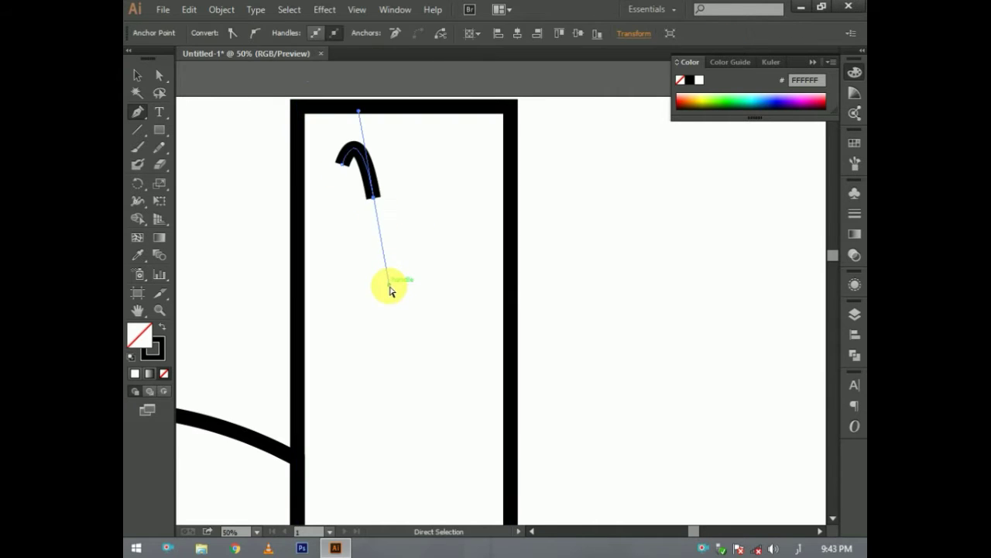
key("ctrl+z")
key("ctrl+z")
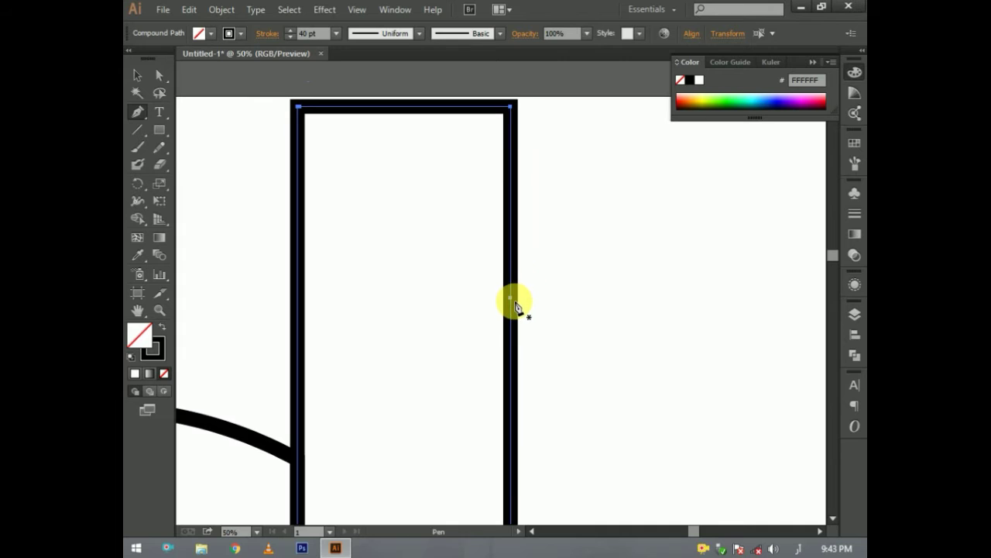
left_click(511, 298)
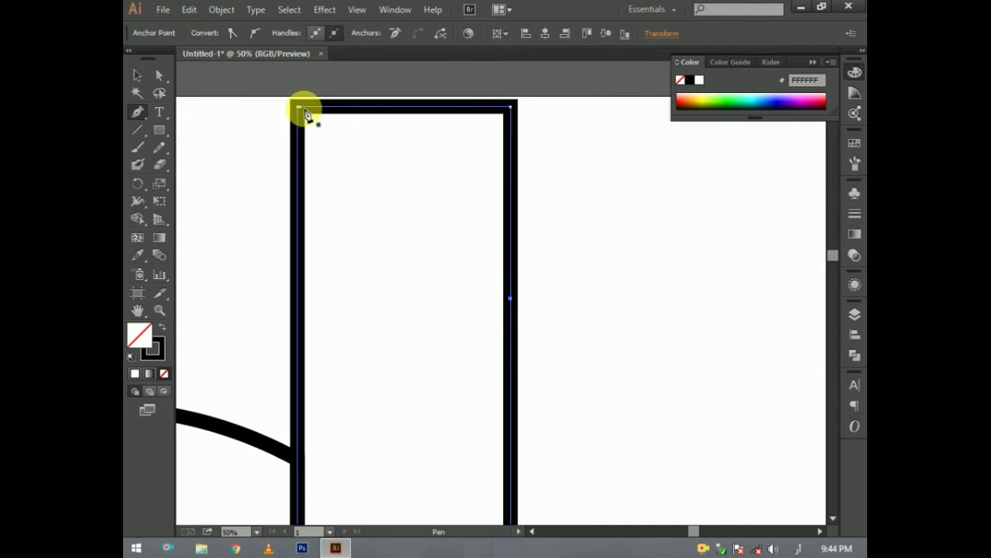
key("ctrl+z")
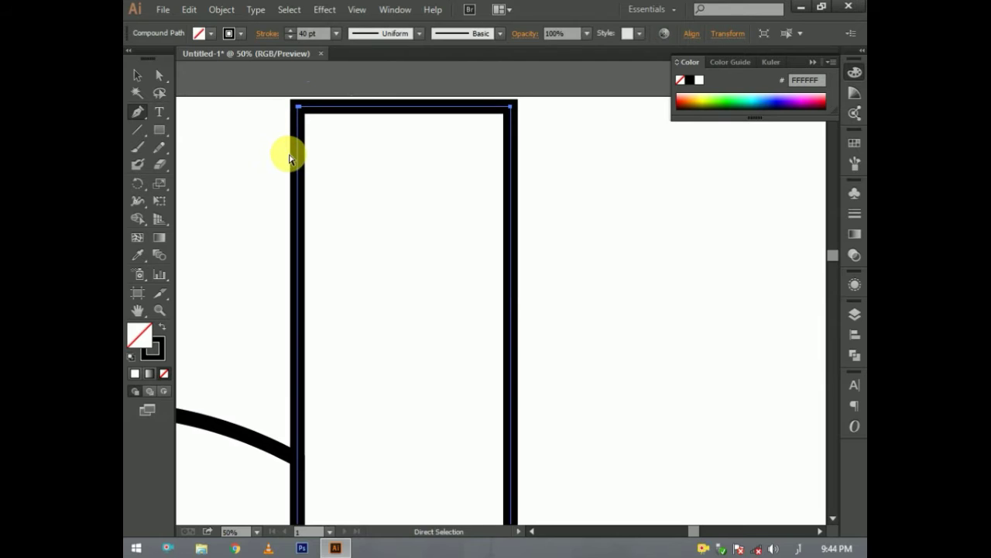
left_click(138, 112)
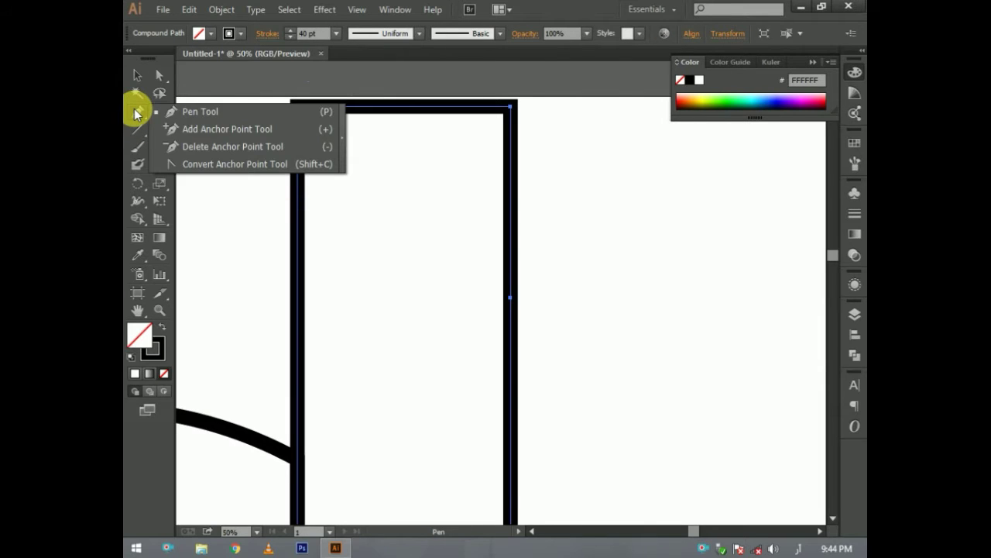
left_click(243, 110)
Draw a Pen curve from the stem's top-left corner arcing down onto its right edge
scroll(351, 200, "up", 2)
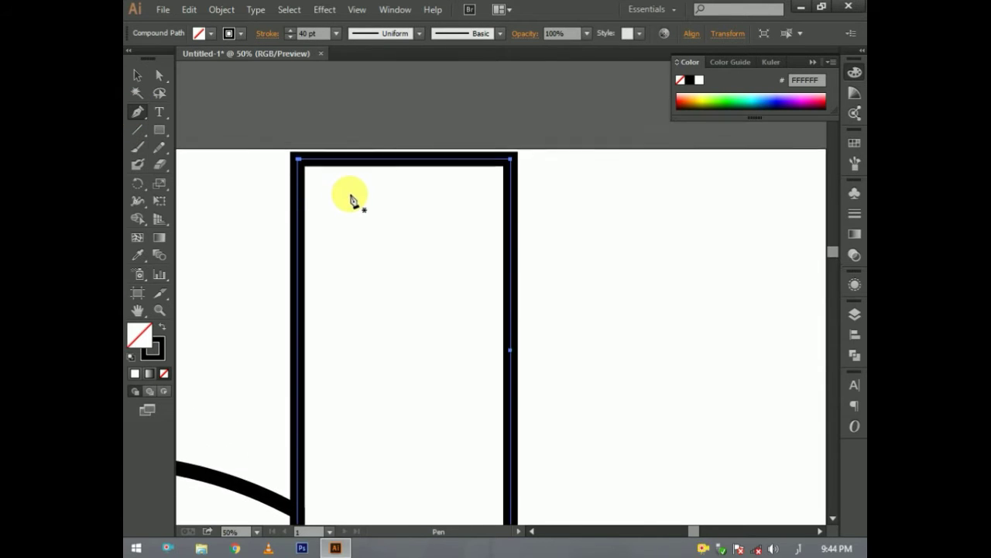
scroll(351, 200, "up", 1)
left_click(361, 181)
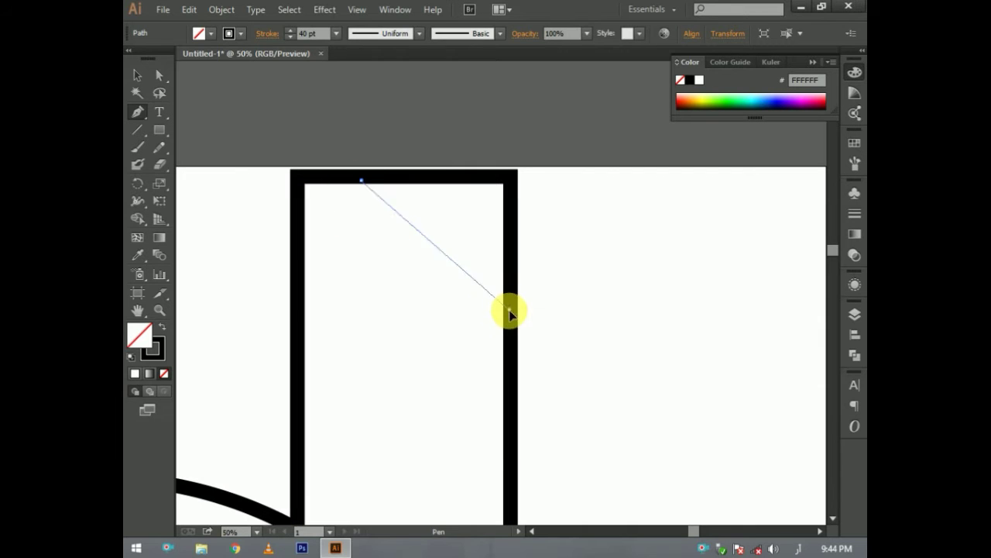
left_click_drag(510, 314, 502, 350)
key("ctrl+z")
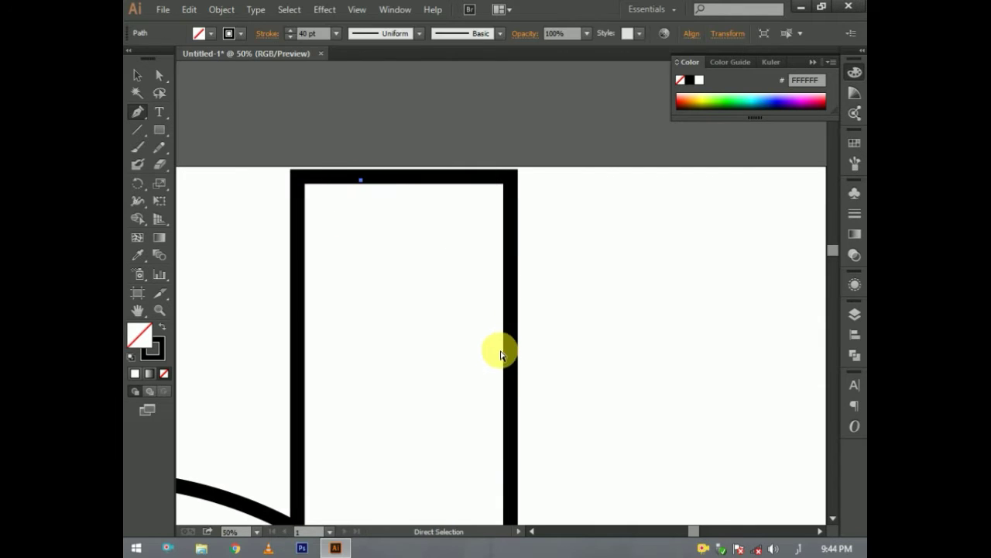
key("ctrl+z")
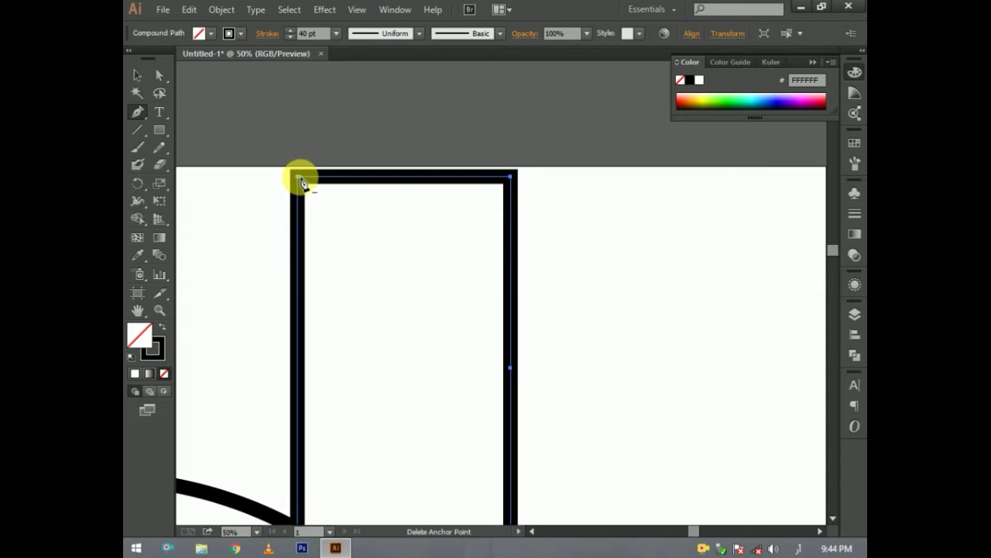
left_click(302, 182)
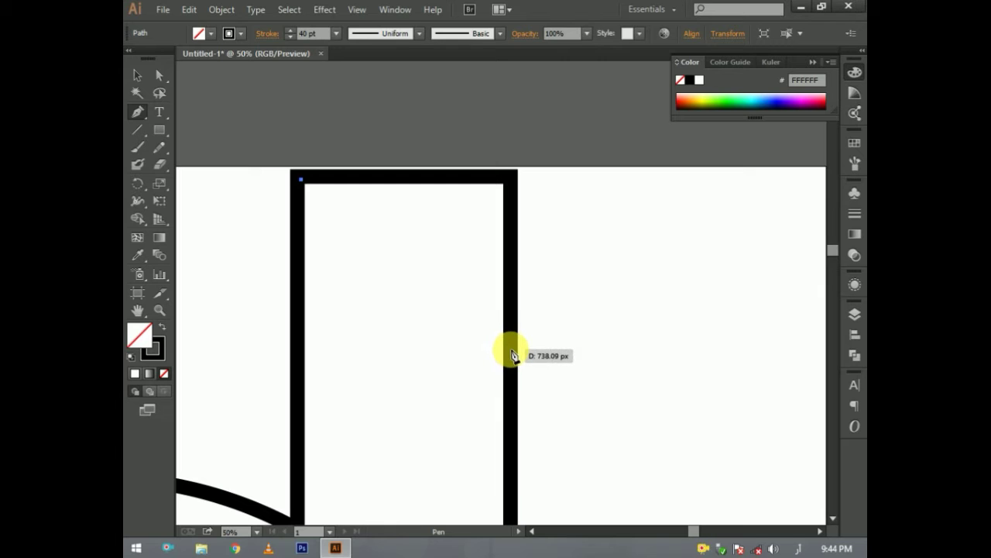
left_click_drag(510, 348, 516, 472)
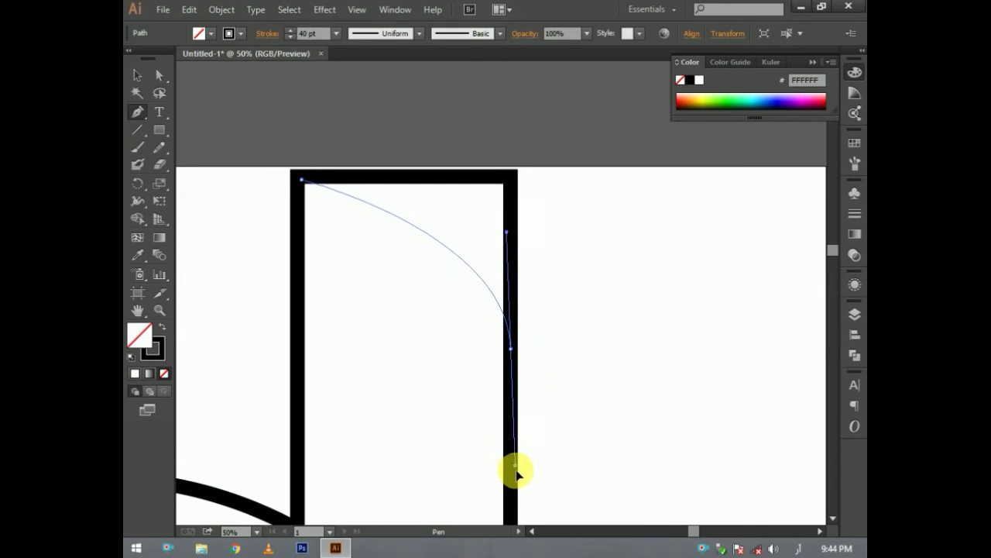
left_click_drag(516, 473, 511, 499)
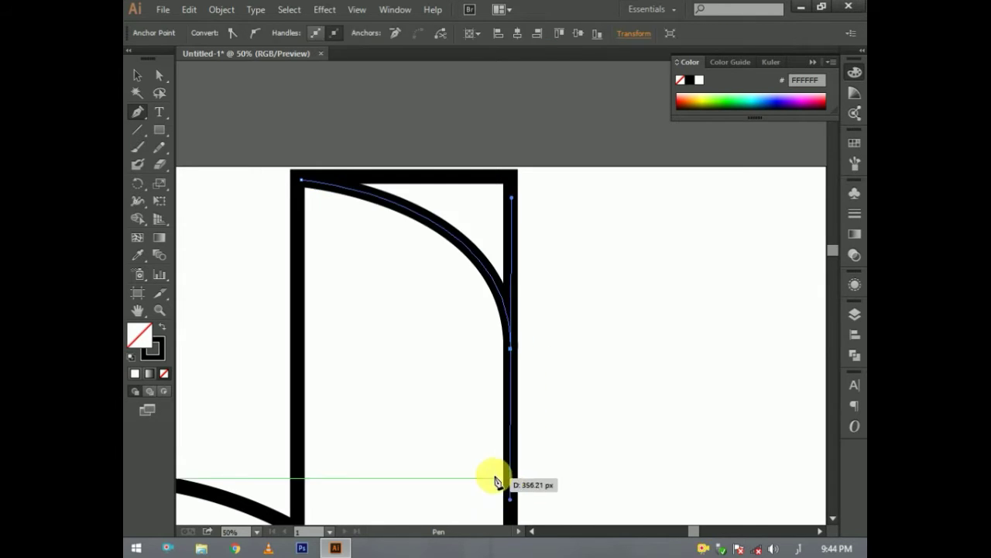
scroll(500, 433, "down", 3)
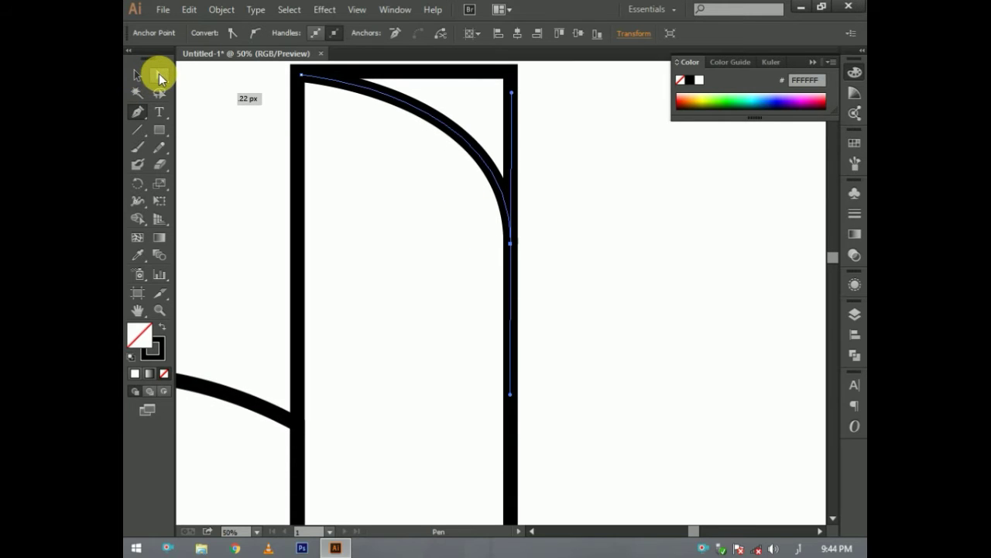
Select the paths at the top of the stem with Direct Selection
left_click(159, 75)
scroll(465, 140, "up", 2)
left_click(573, 118)
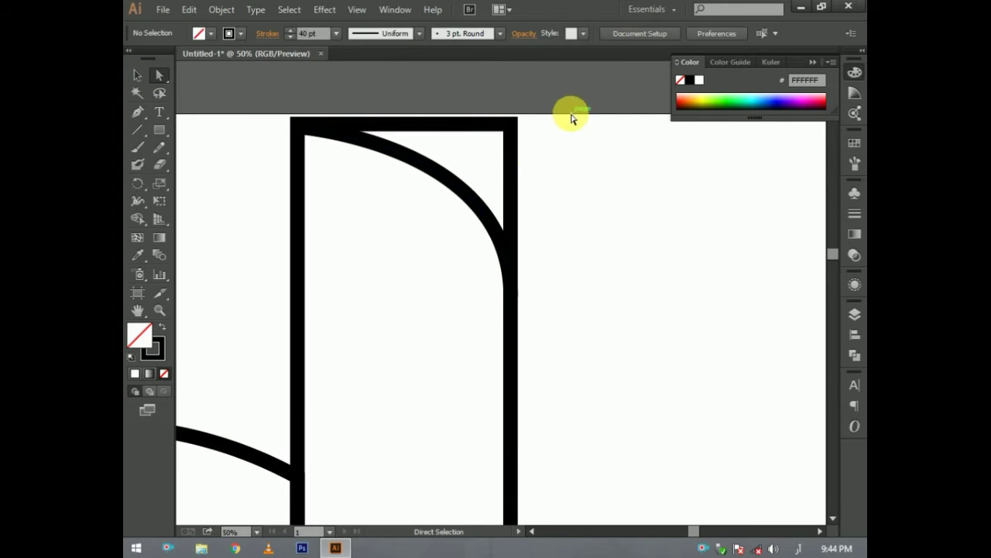
left_click_drag(573, 118, 144, 348)
scroll(258, 258, "up", 2)
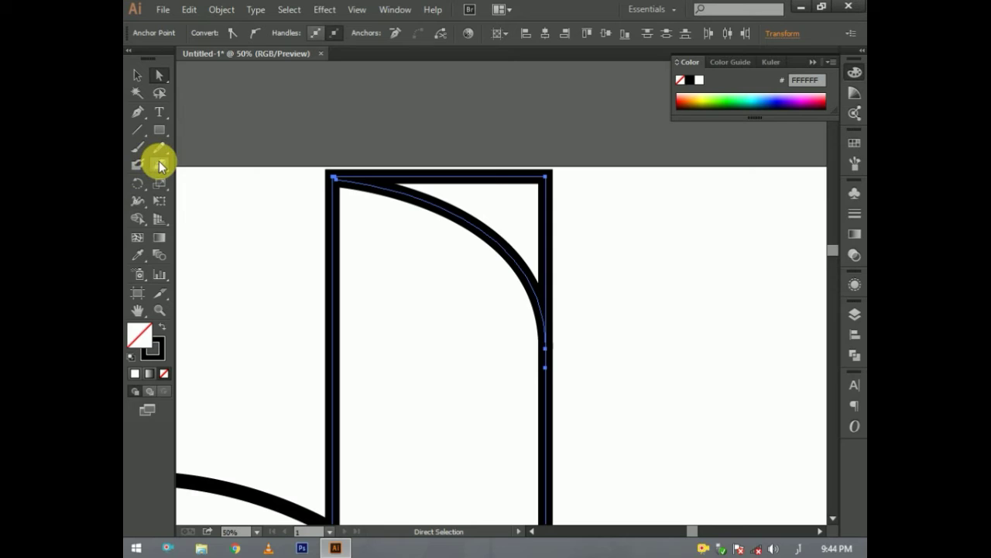
left_click_drag(160, 166, 199, 184)
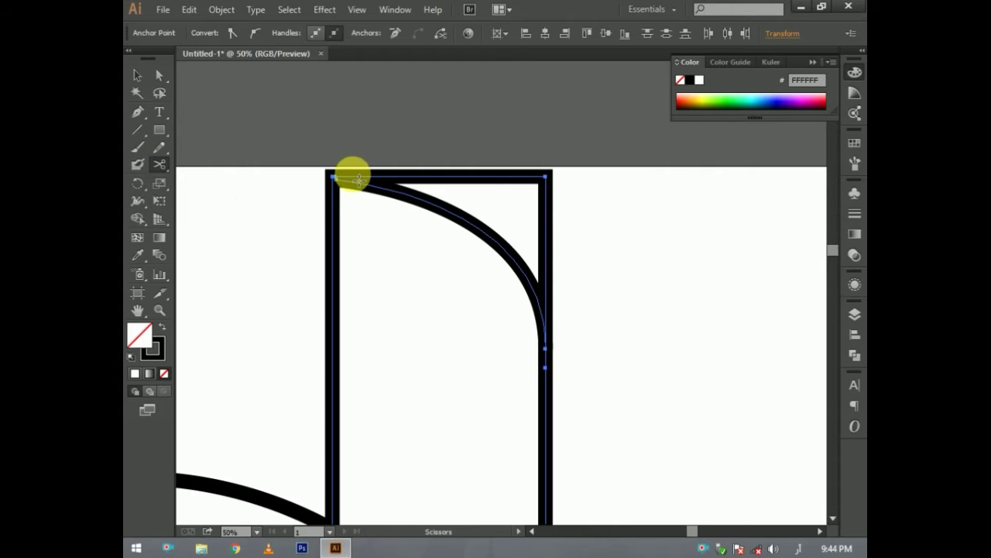
left_click(353, 180)
left_click(640, 295)
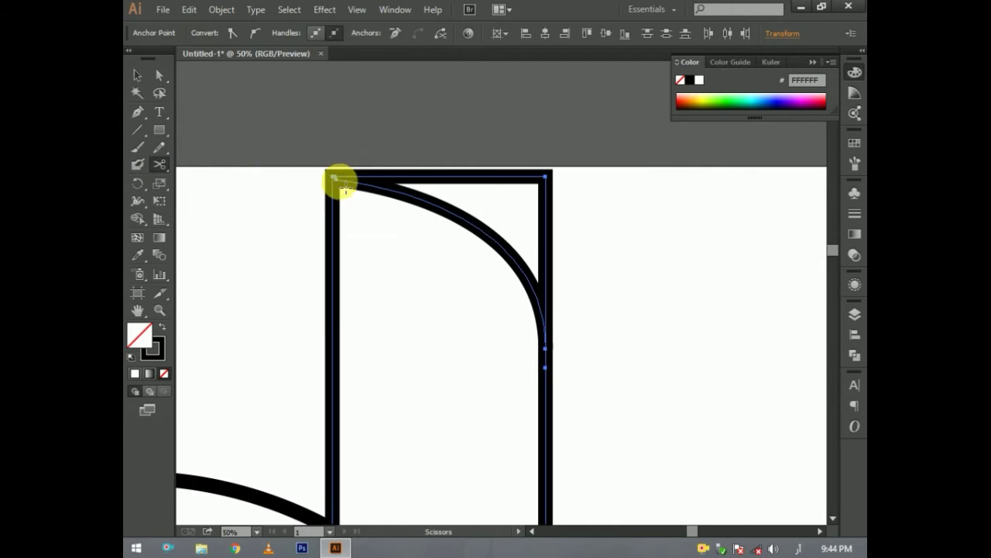
left_click(374, 180)
left_click(632, 292)
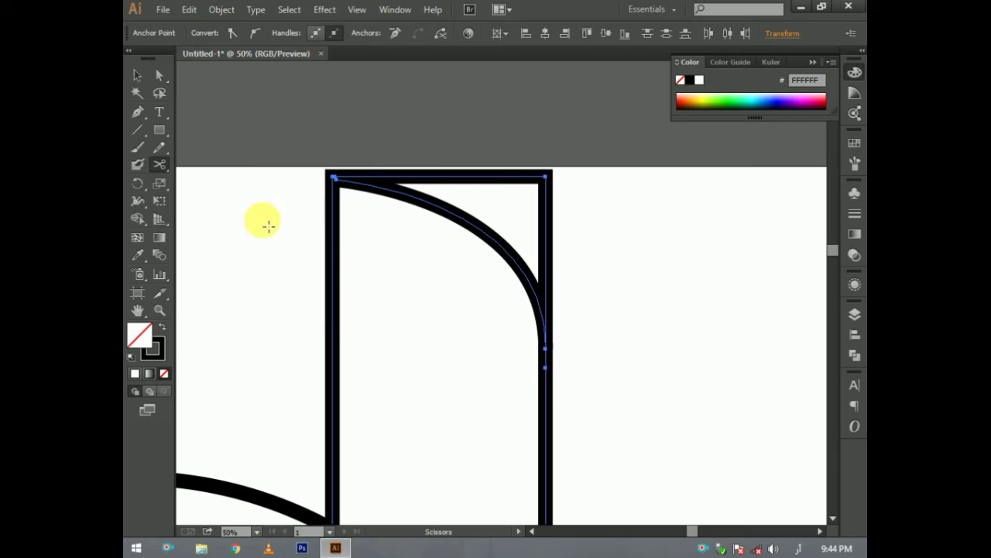
left_click(159, 75)
left_click(275, 308)
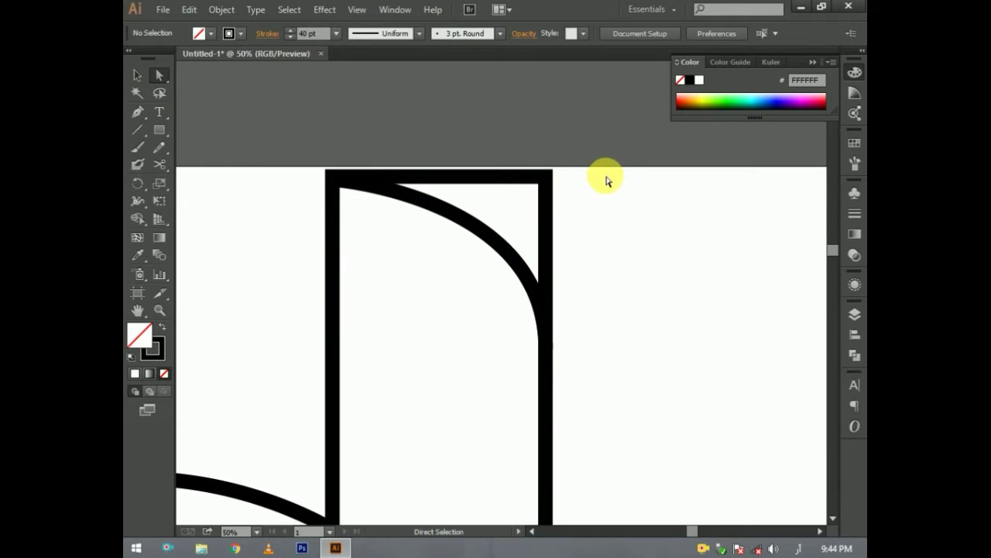
left_click_drag(598, 172, 526, 188)
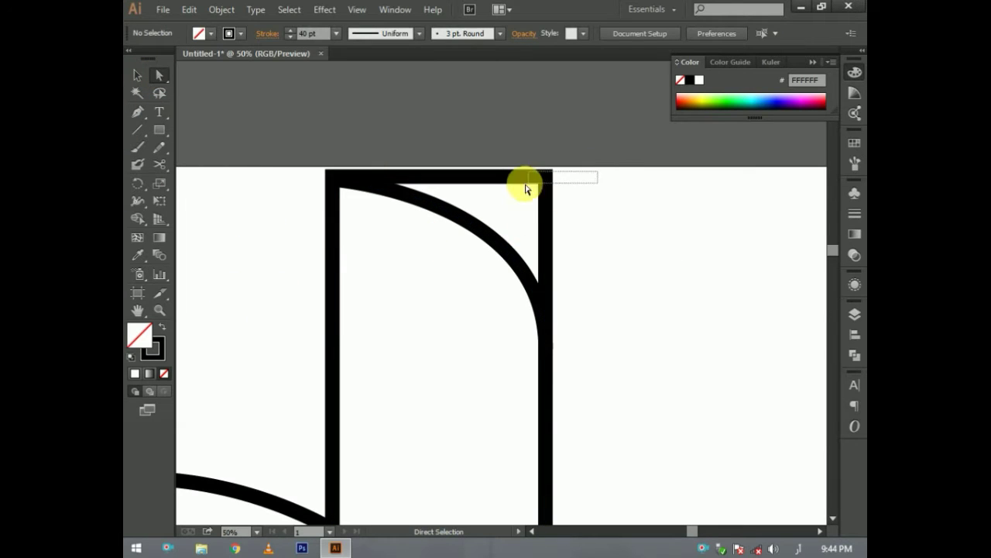
left_click(159, 164)
left_click(372, 175)
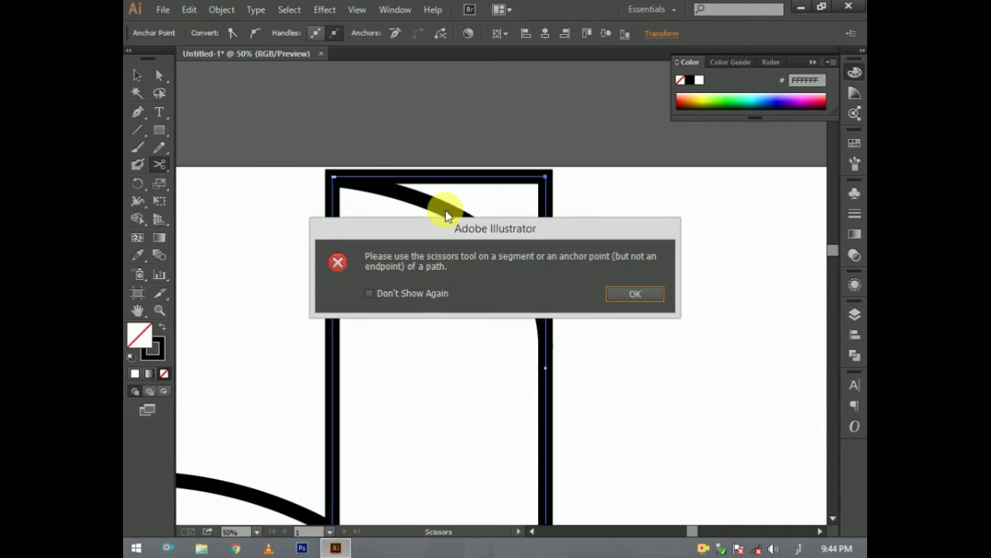
left_click(635, 292)
left_click_drag(162, 169, 227, 169)
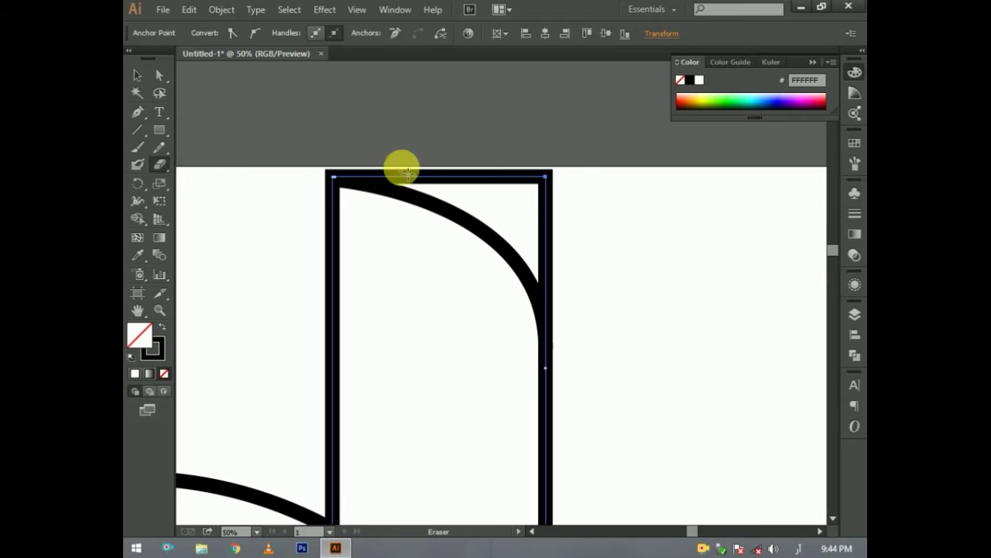
mouse_move(416, 158)
left_mouse_down()
mouse_move(515, 207)
mouse_move(532, 199)
mouse_move(515, 201)
left_mouse_up()
left_click_drag(160, 161, 230, 191)
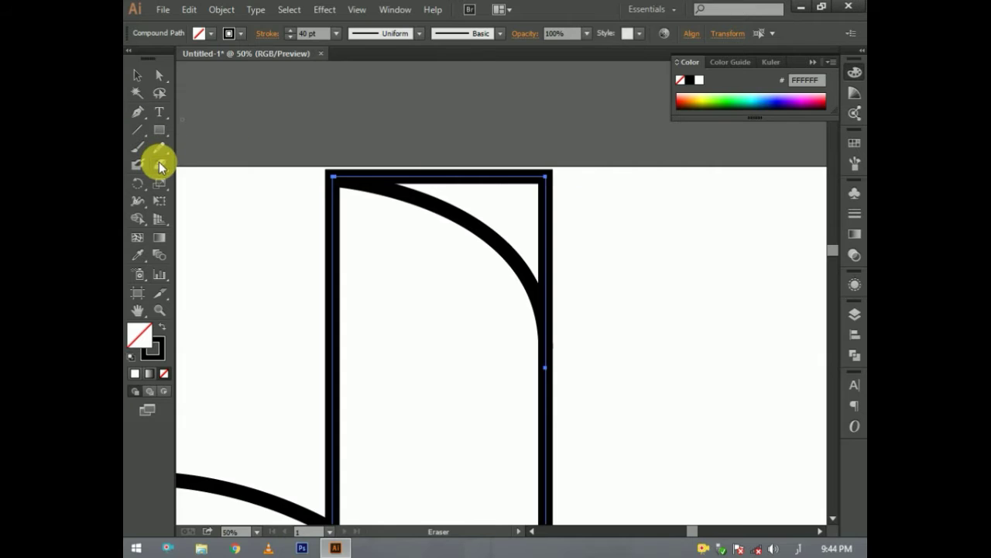
Cut the rectangular frame with Scissors at its top-right and top-left corners
left_click(230, 184)
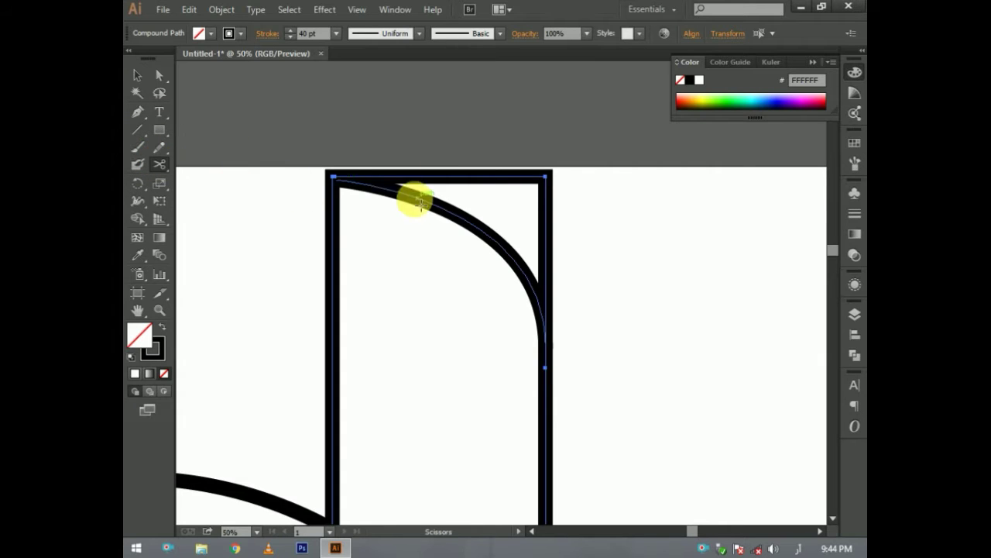
left_click(546, 178)
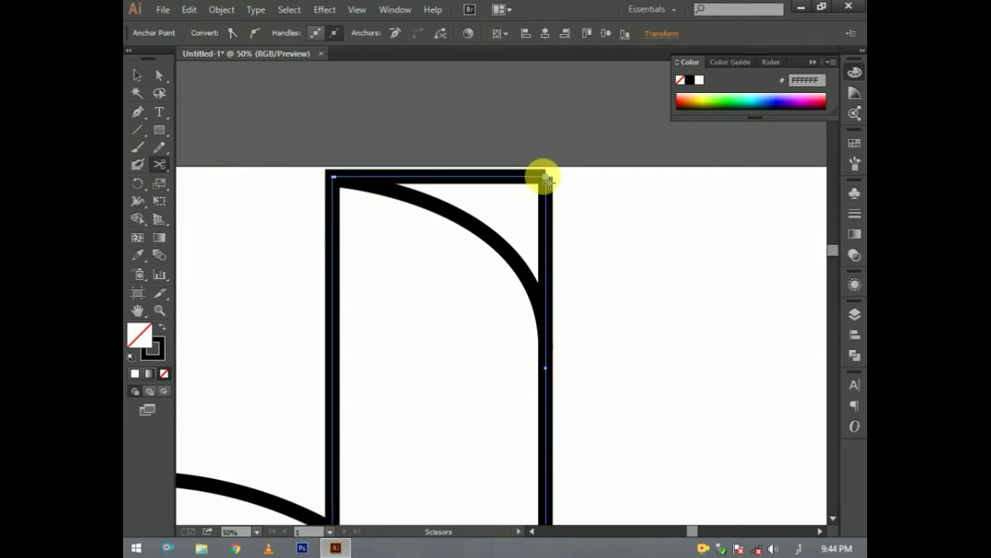
left_click(335, 178)
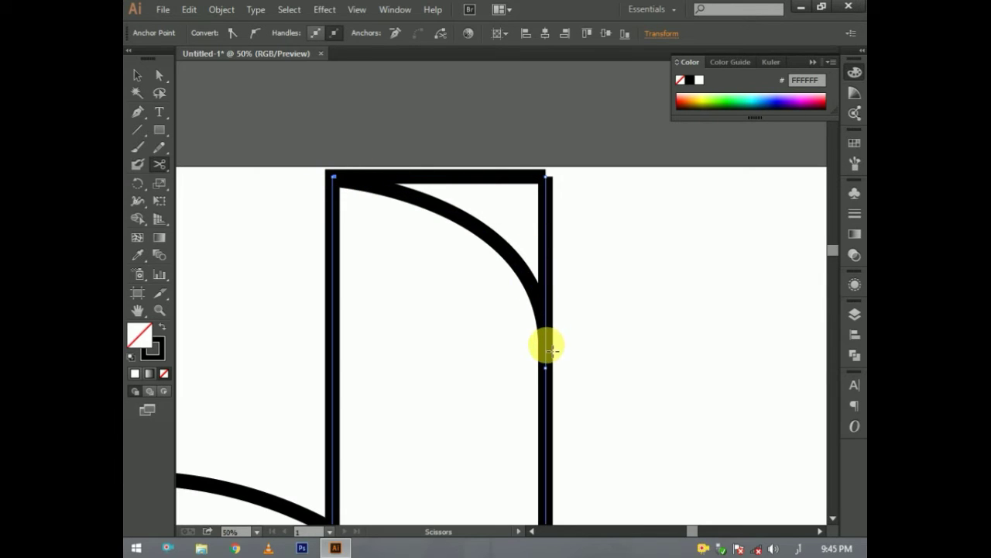
left_click(554, 351)
left_click(635, 294)
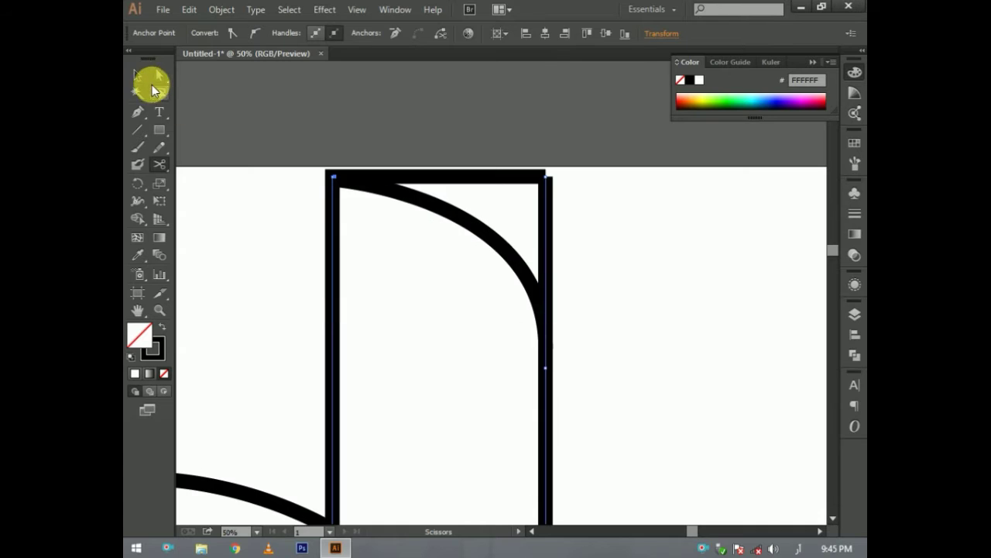
Drag the right side's top anchor down to join the curve's end, then move the top bar's right end
left_click(158, 75)
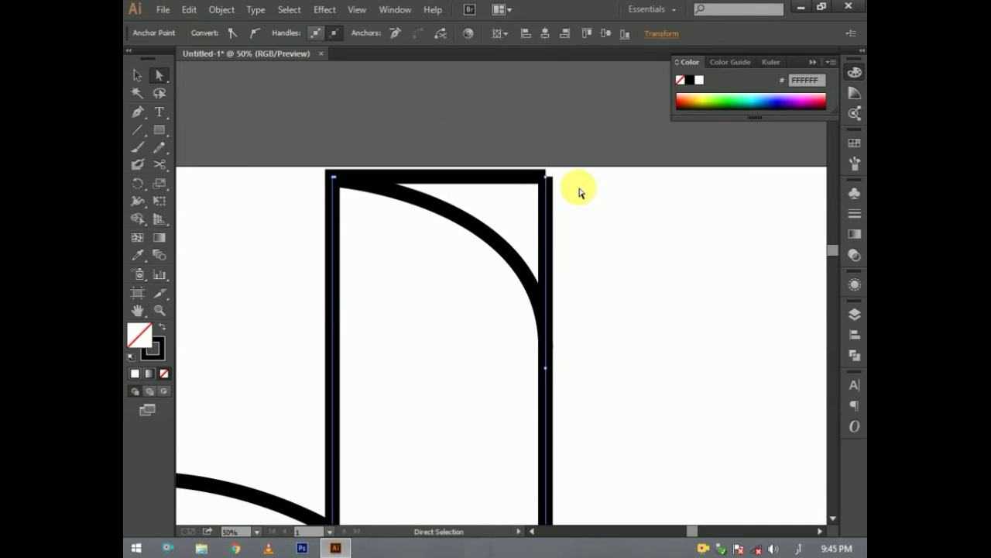
left_click_drag(548, 180, 547, 206)
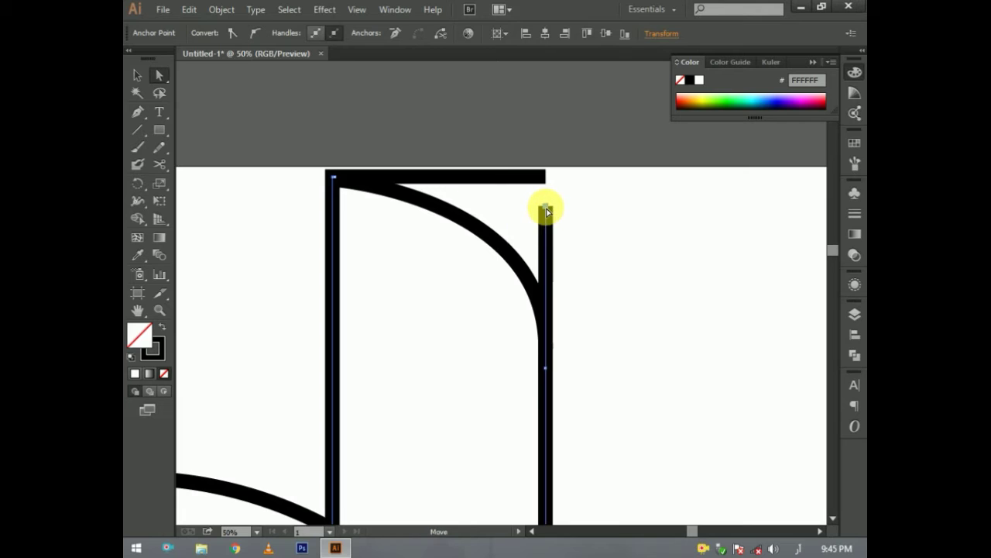
left_click_drag(547, 210, 547, 370)
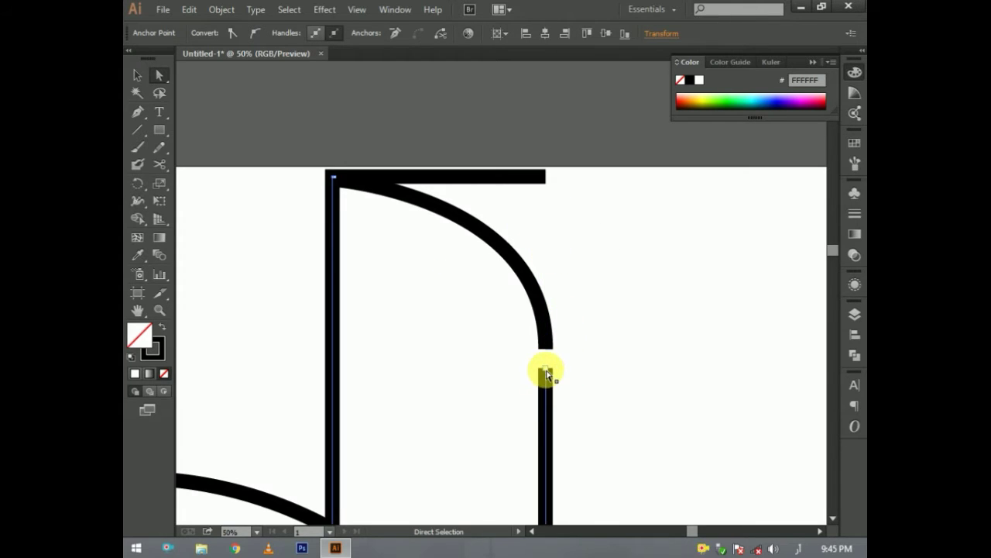
left_click_drag(547, 375, 546, 348)
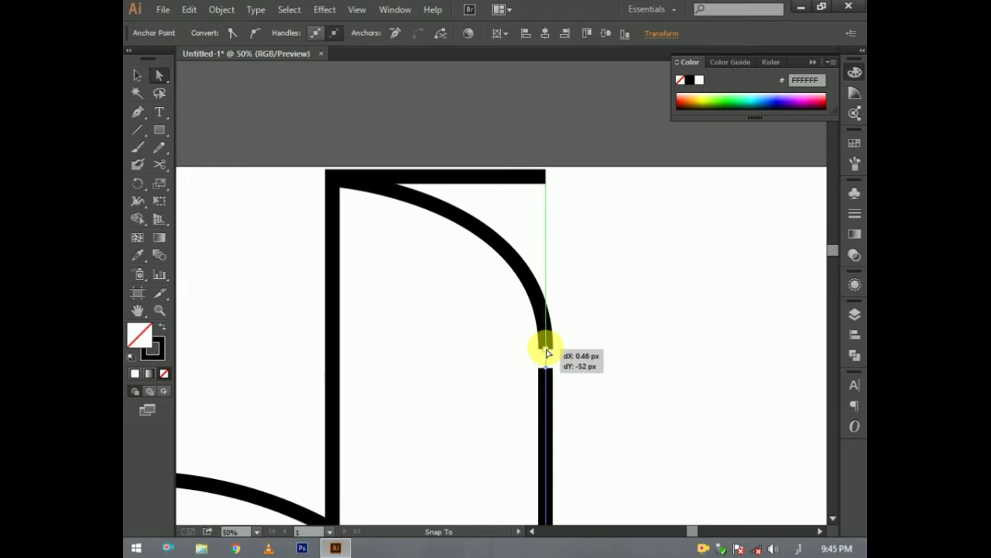
left_click(588, 225)
mouse_move(547, 174)
left_mouse_down()
mouse_move(336, 177)
mouse_move(539, 408)
left_mouse_up()
Zoom to 300% and snap the curve's end onto the bar's top, nudging it down and right
key("ctrl+plus")
key("ctrl+plus")
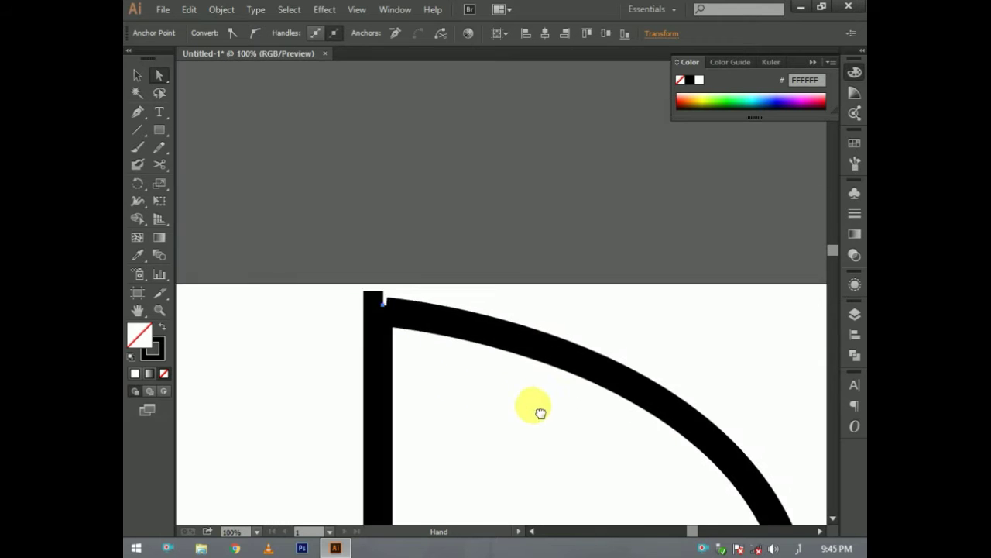
scroll(453, 385, "down", 1)
key("ctrl+plus")
key("ctrl+plus")
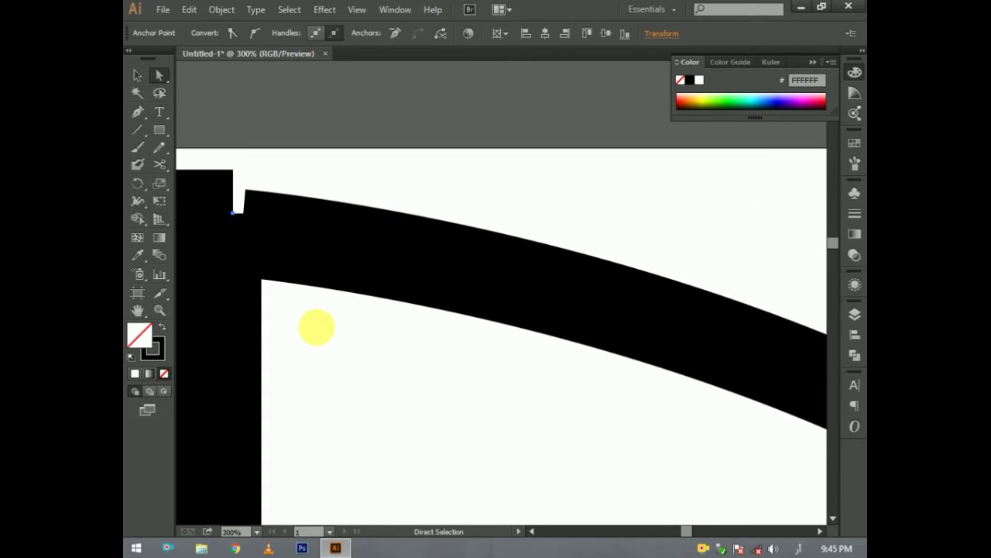
key("ctrl+plus")
left_click(310, 193)
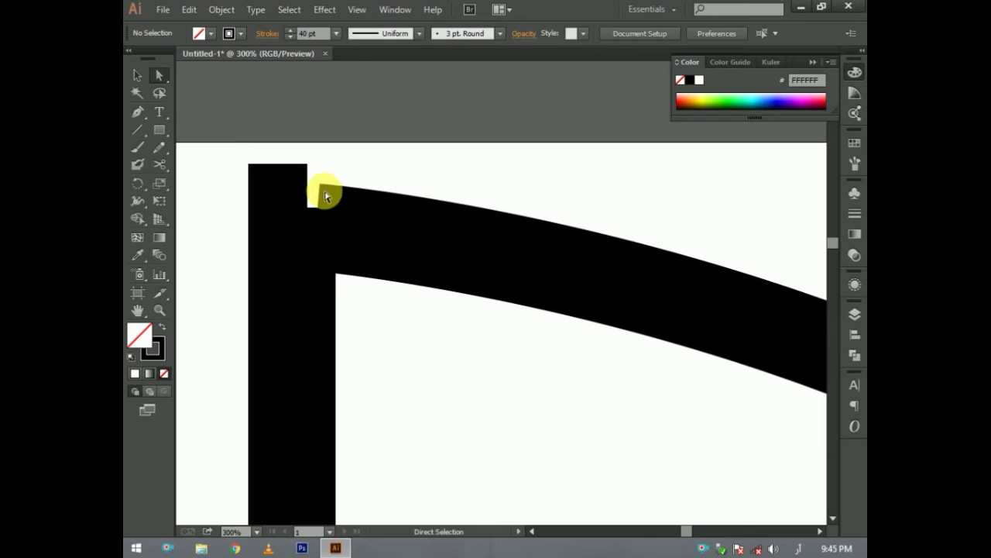
left_click_drag(317, 221, 304, 204)
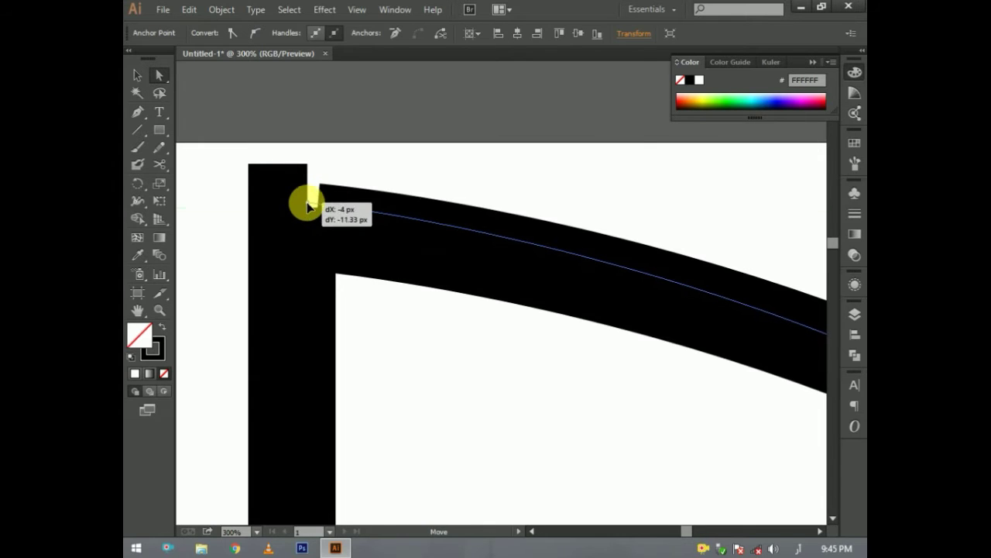
left_click_drag(304, 204, 285, 210)
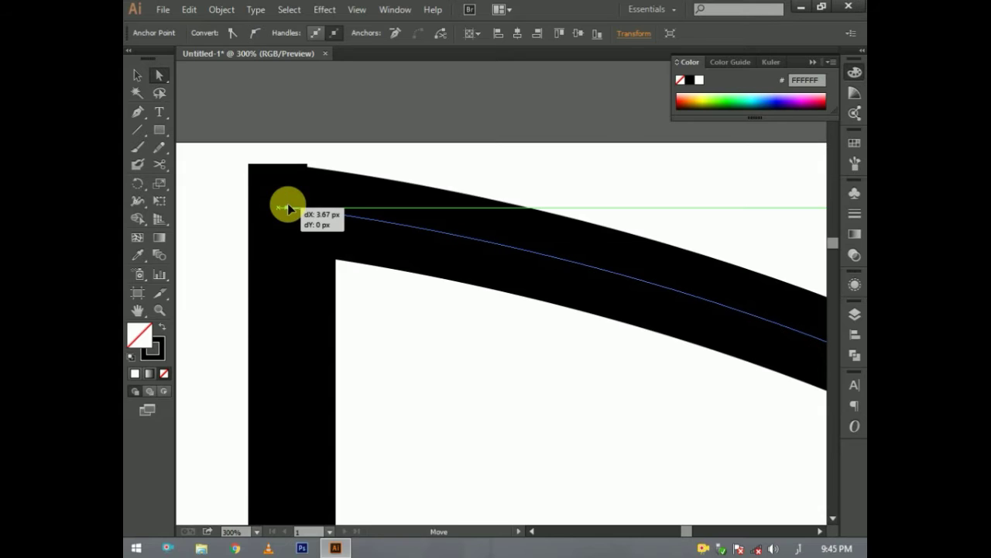
left_click_drag(285, 210, 290, 204)
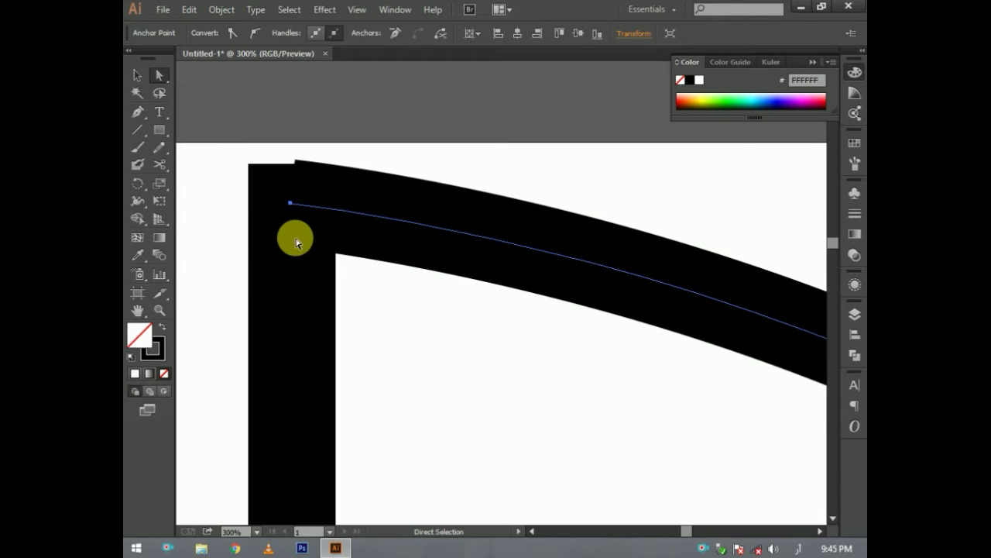
key("Down")
key("Right")
key("Right")
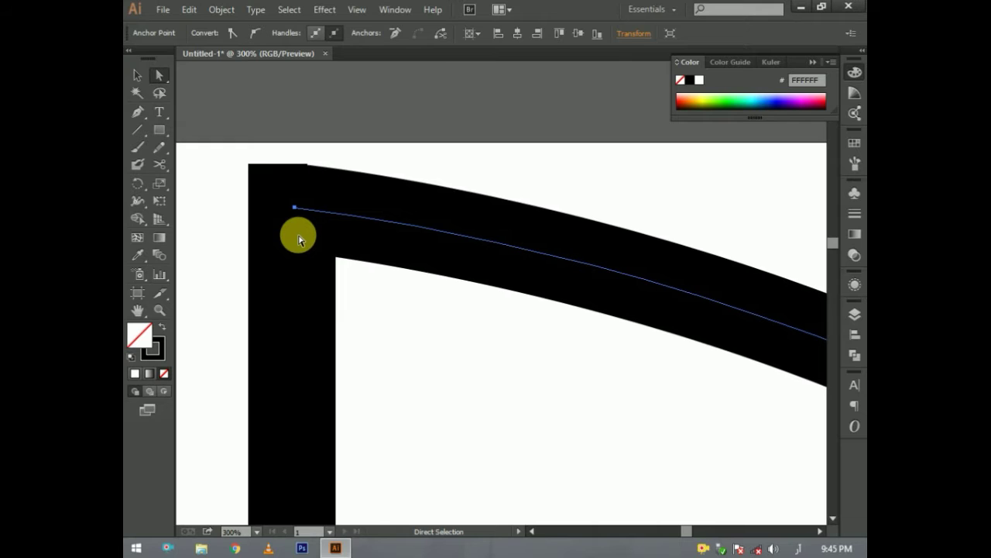
key("Right")
key("Right")
key("Right")
key("Right")
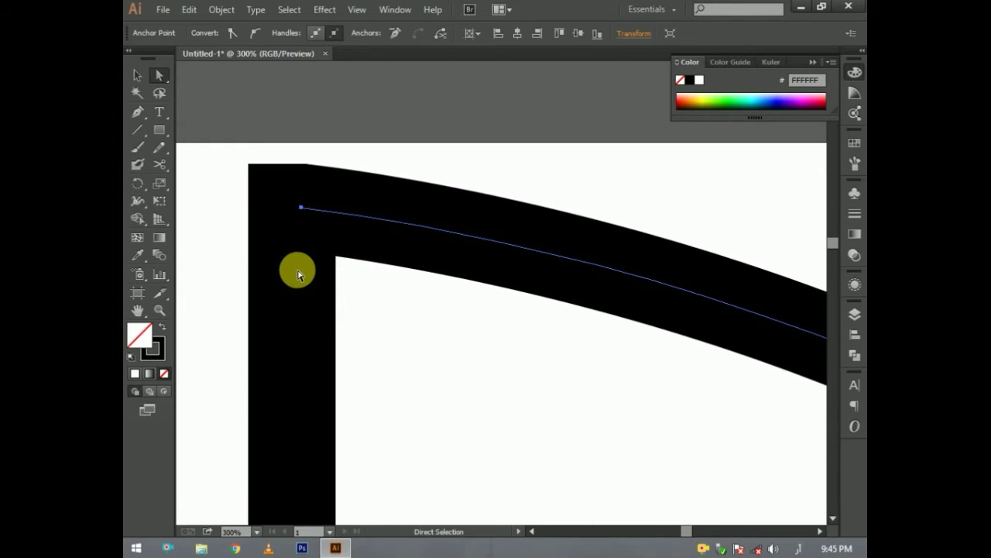
key("ctrl+shift+a")
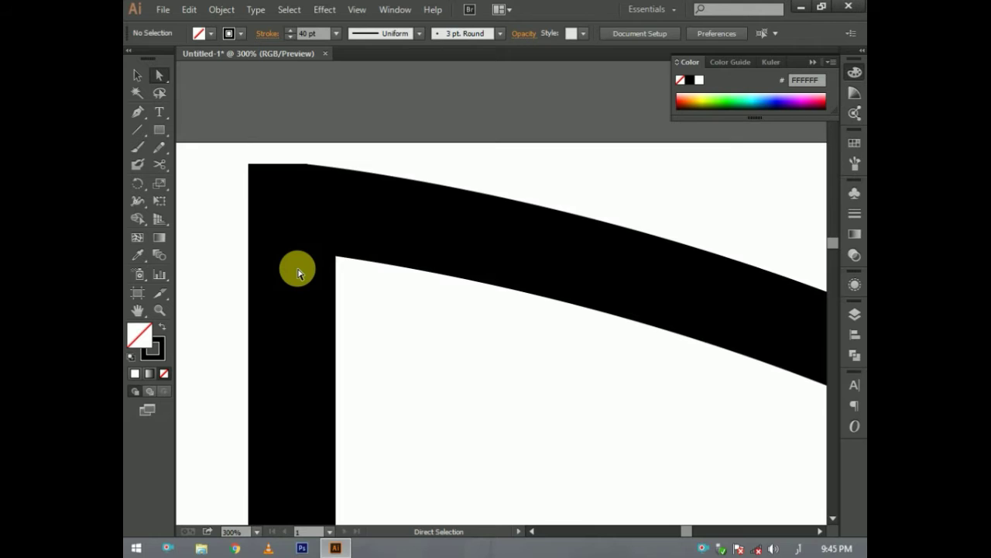
scroll(296, 271, "up", 4)
scroll(294, 287, "down", 5)
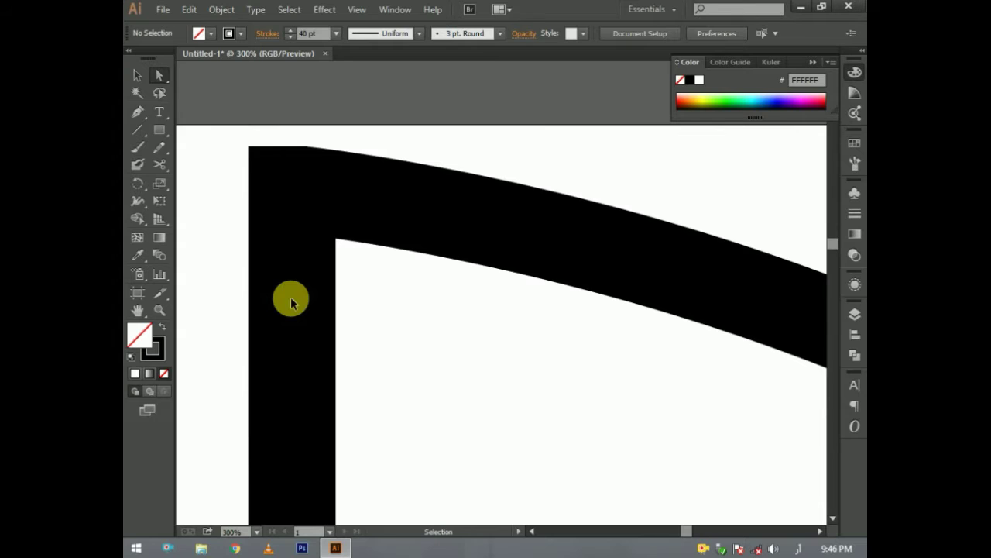
Apply a linear gradient type in the Gradient panel
scroll(291, 302, "down", 2)
scroll(290, 299, "down", 2)
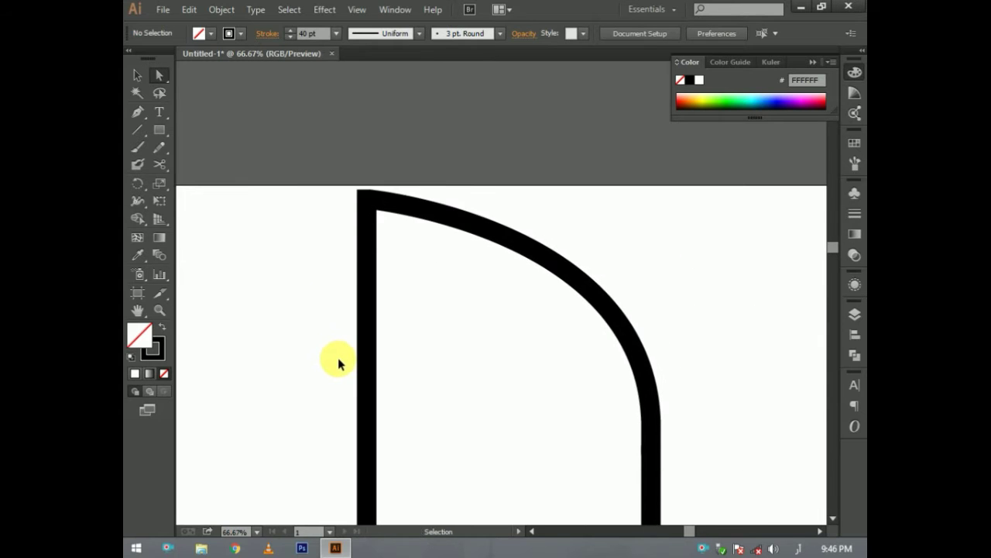
scroll(337, 359, "down", 2)
scroll(339, 359, "down", 2)
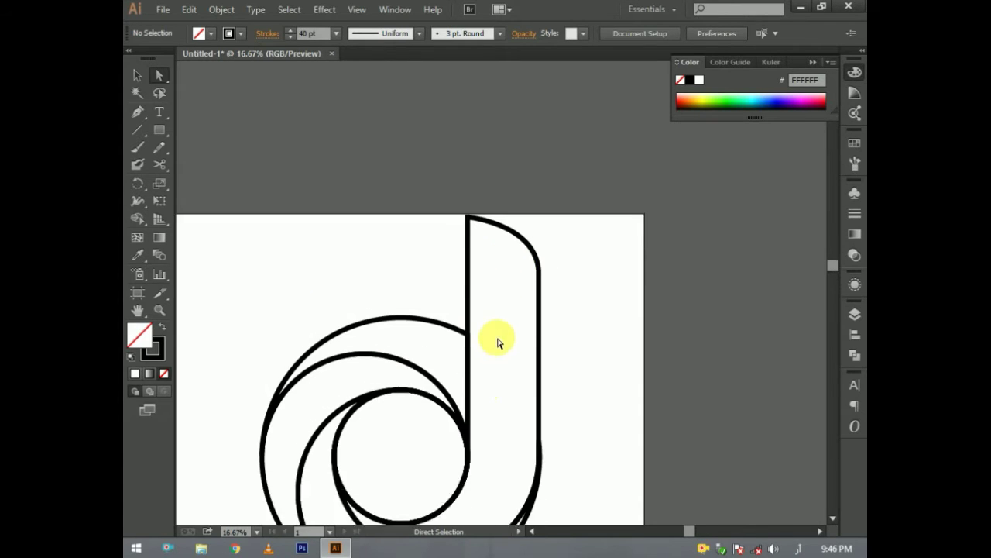
scroll(498, 343, "down", 3)
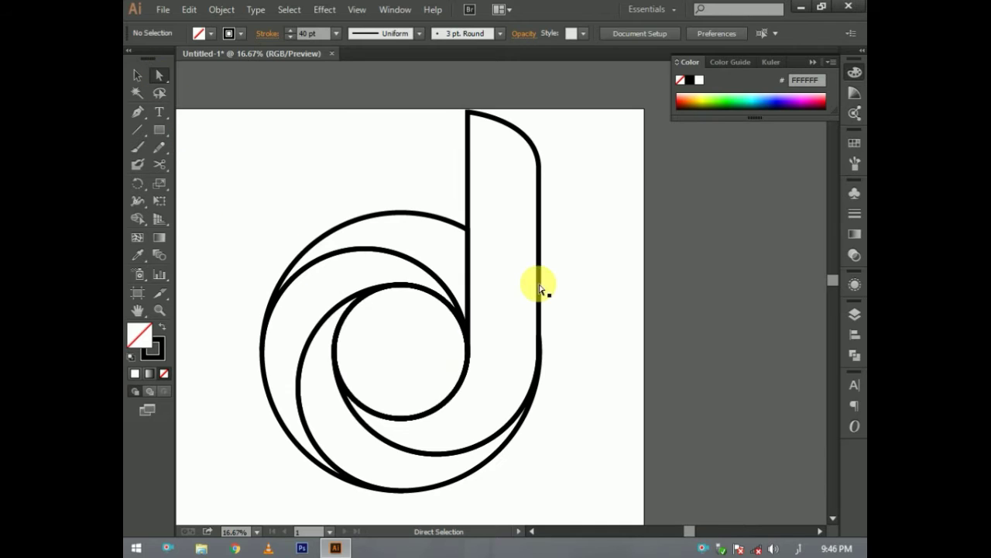
mouse_move(563, 120)
left_mouse_down()
mouse_move(300, 482)
mouse_move(253, 494)
left_mouse_up()
left_click(571, 275)
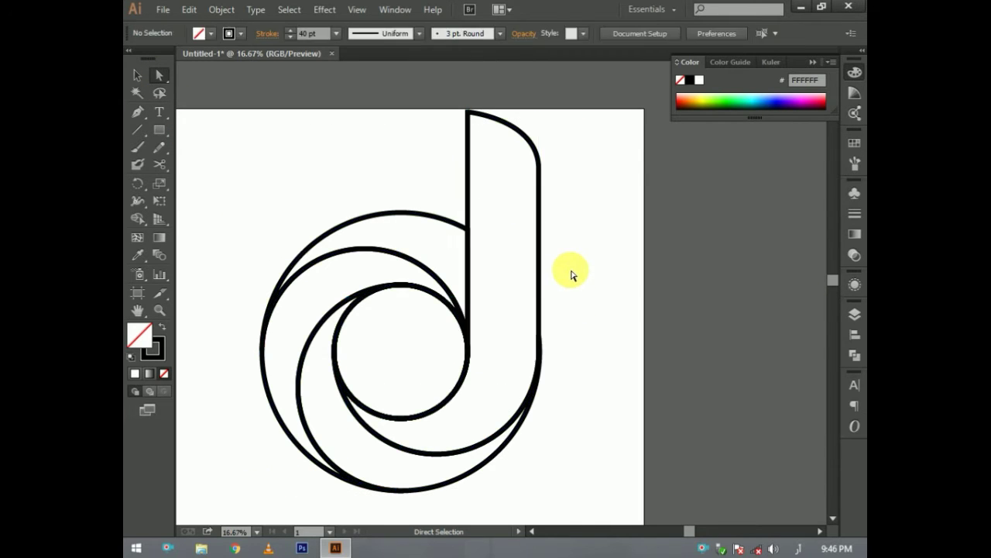
left_click(853, 234)
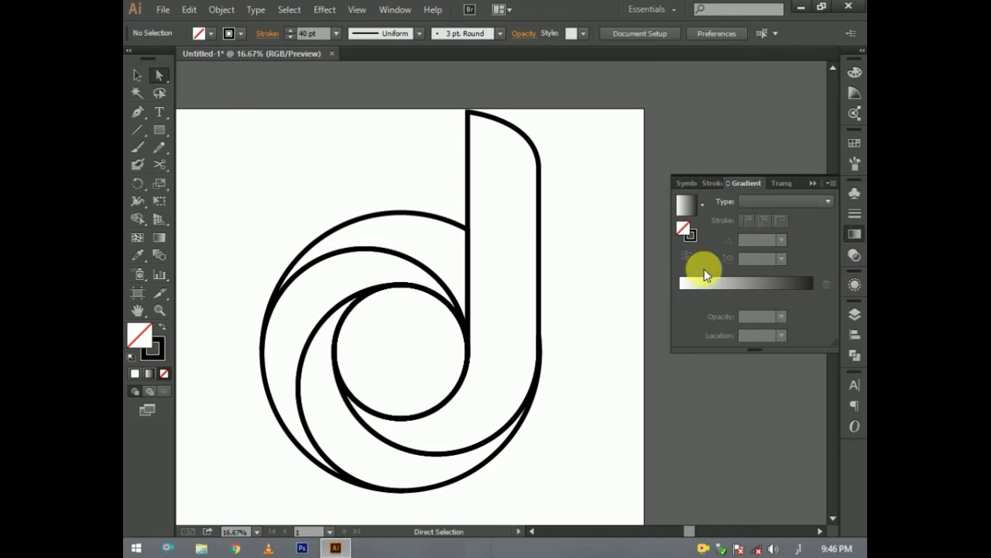
left_click(704, 205)
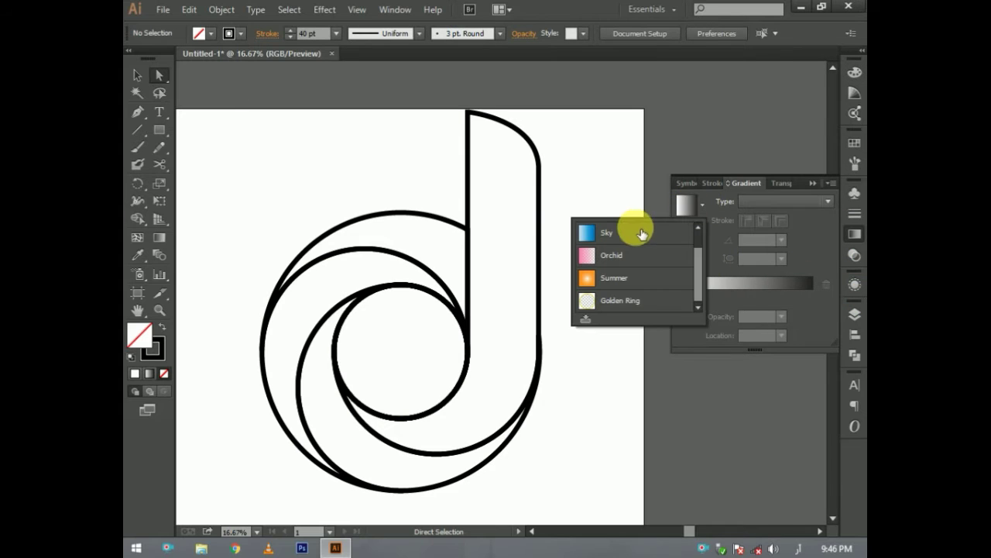
left_click(725, 242)
left_click(710, 287)
left_click(679, 297)
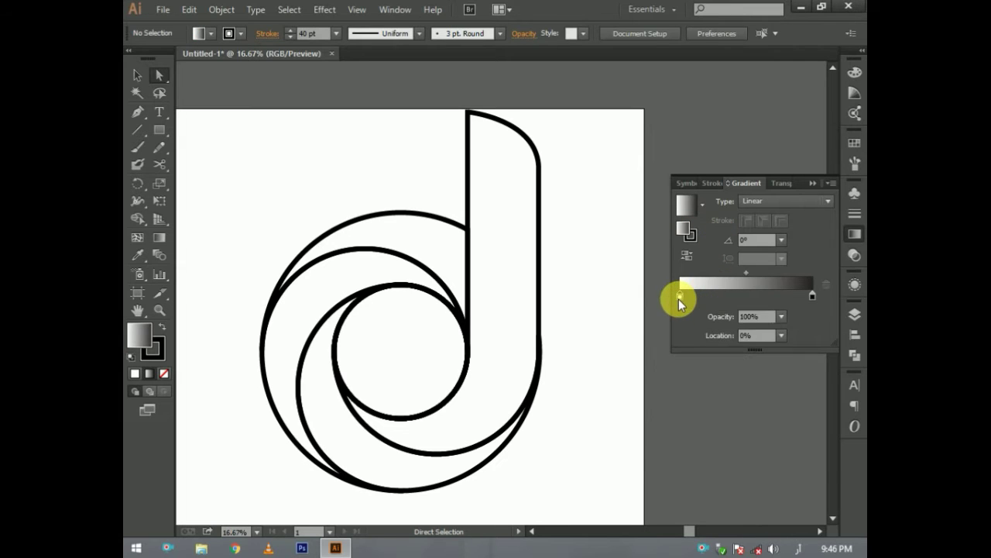
Make the left stop 100% magenta in CMYK, move the middle stop to 55.91%, and remove the black stop
double_click(678, 299)
left_click(808, 312)
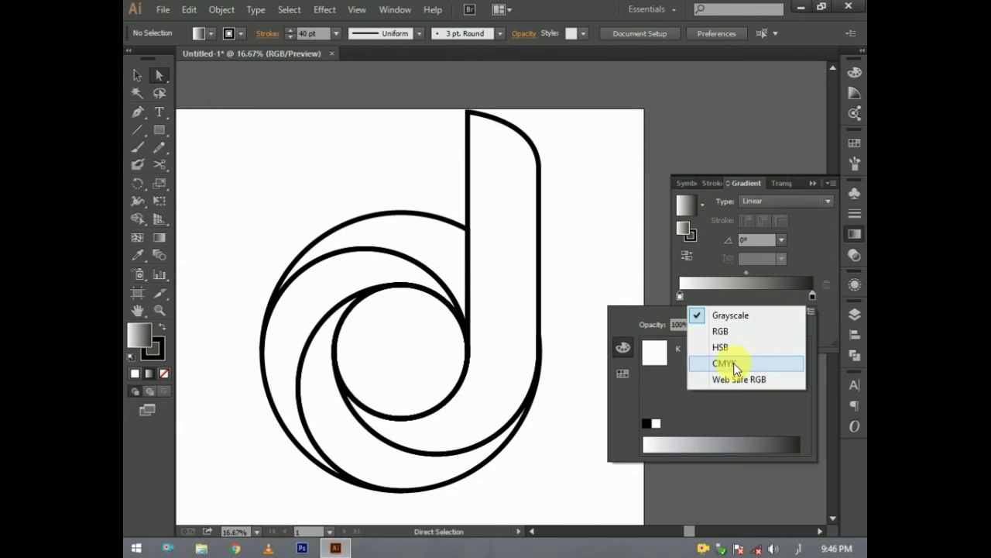
left_click(732, 363)
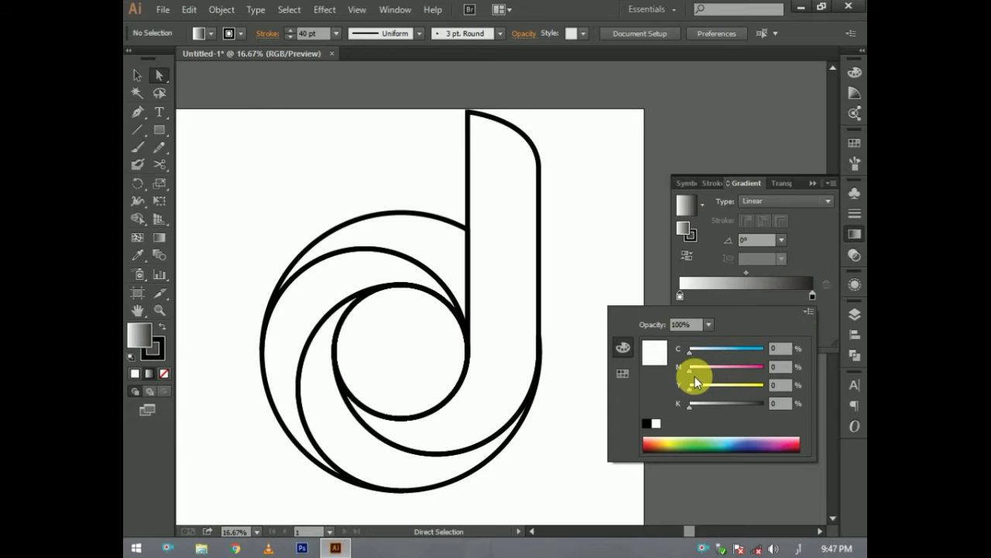
left_click_drag(689, 371, 774, 364)
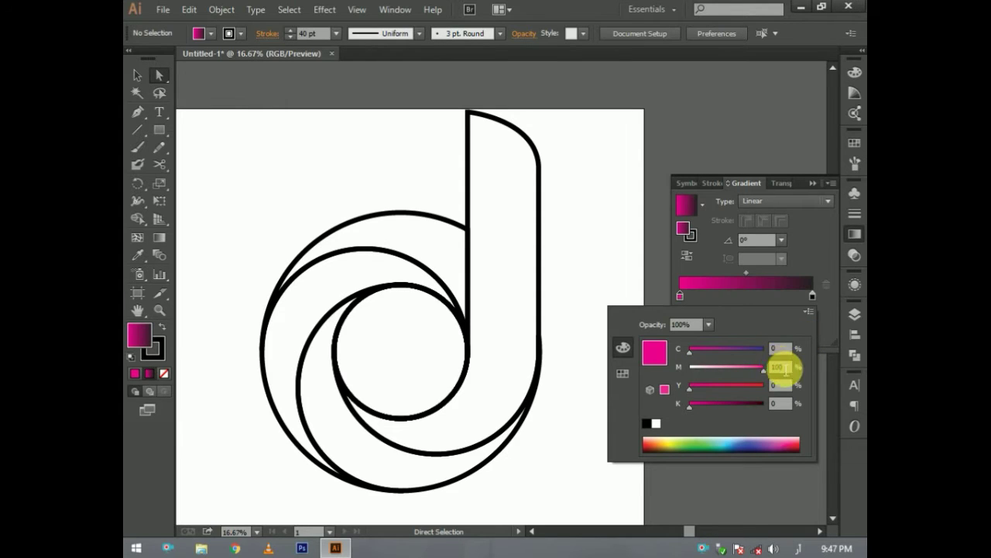
left_click(769, 301)
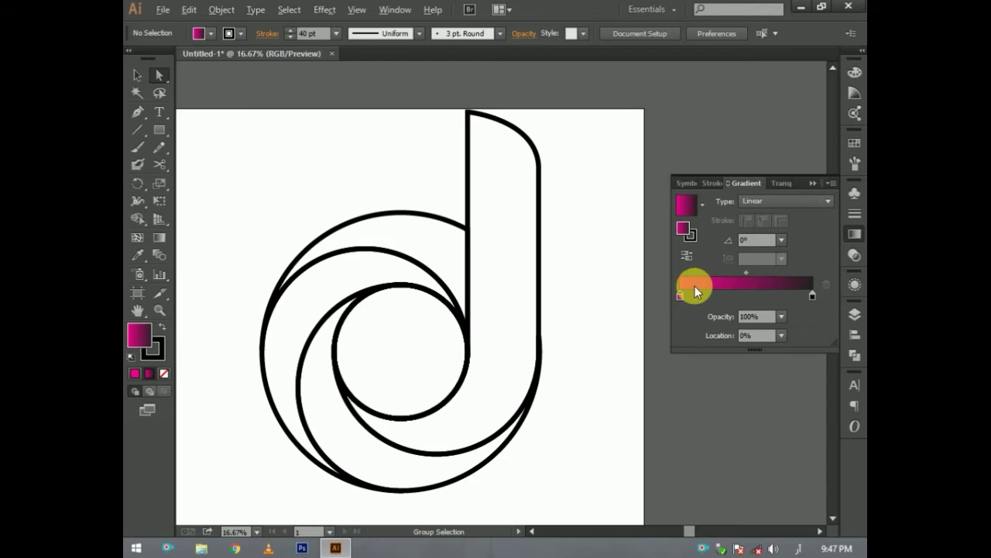
left_click_drag(728, 298, 807, 319)
left_click_drag(753, 297, 813, 297)
Set the right stop to a darker dusky pink: magenta 65, black 26 in CMYK
double_click(812, 297)
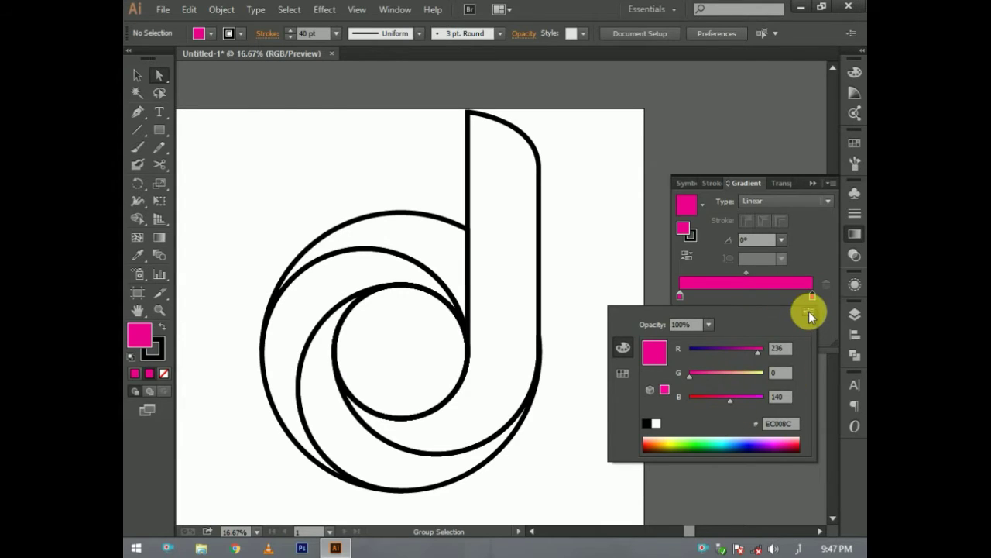
left_click(809, 311)
left_click(756, 363)
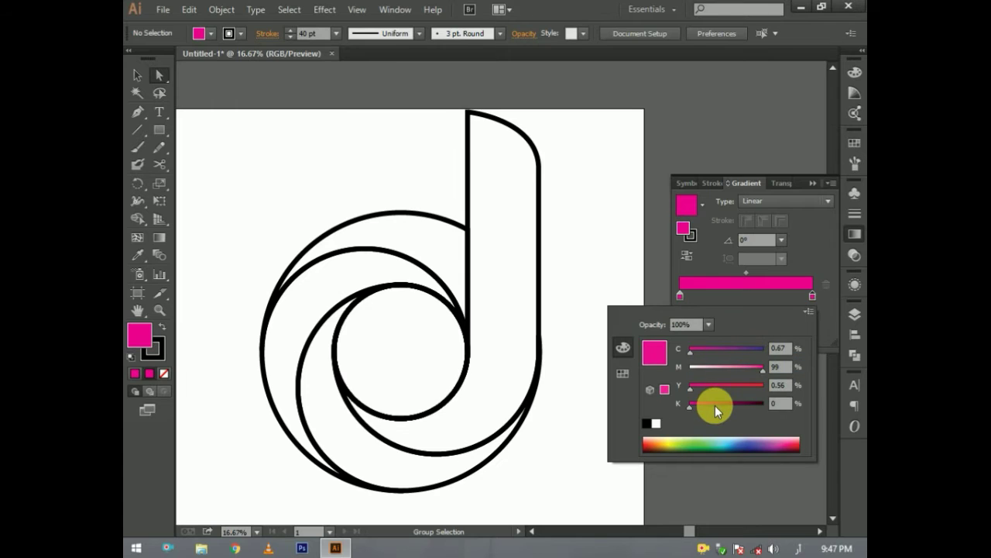
left_click_drag(692, 405, 719, 411)
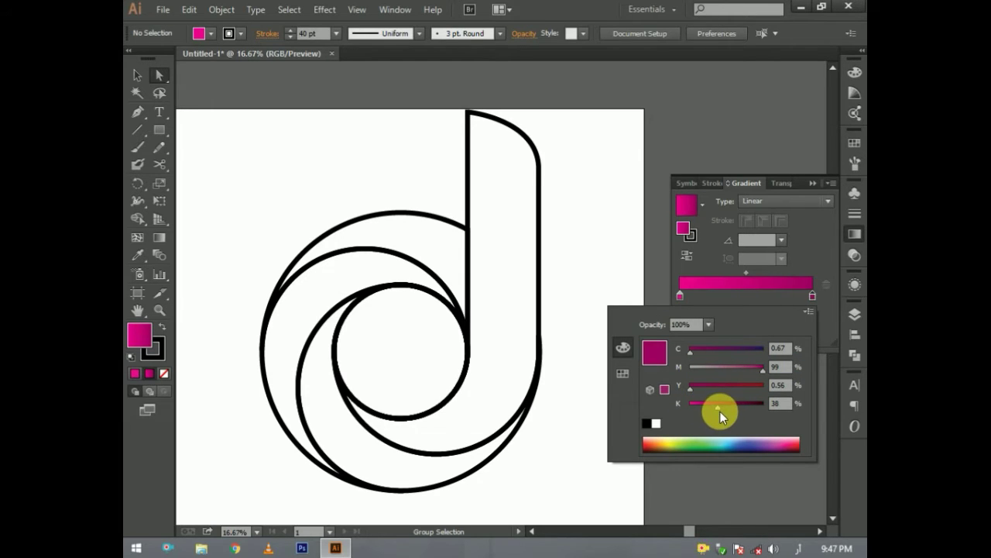
left_click_drag(760, 374, 737, 377)
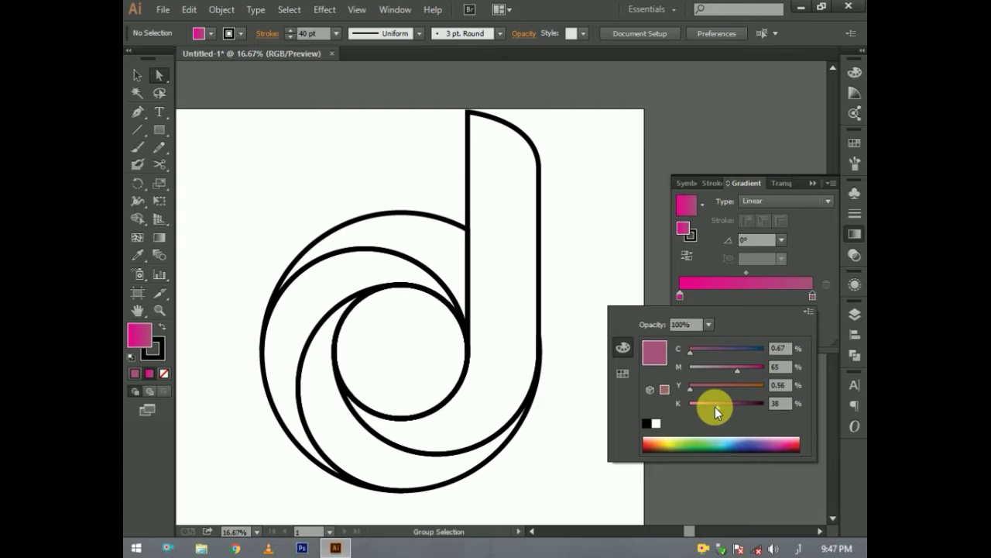
left_click_drag(716, 407, 706, 409)
left_click(806, 255)
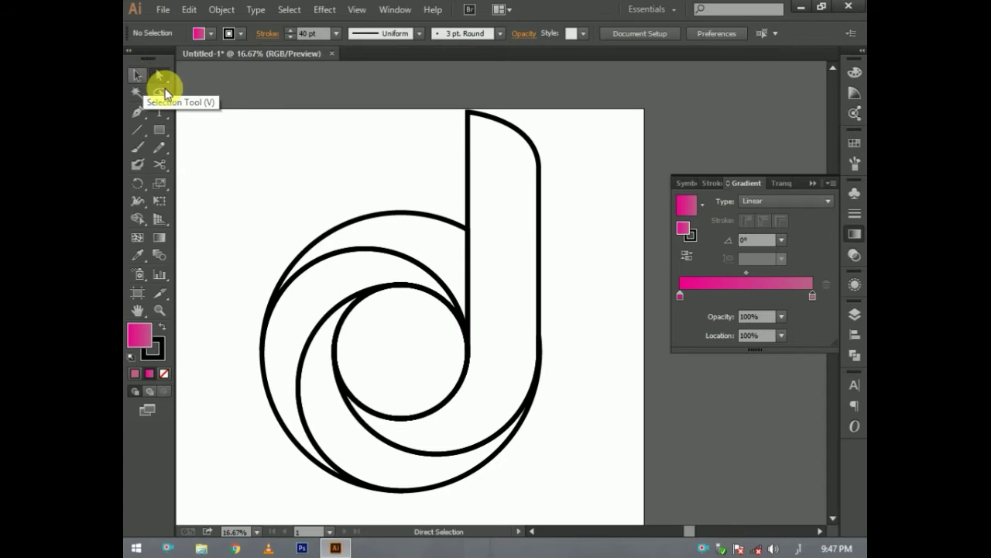
Fill the upper crescent of the d with the magenta-to-pink gradient
left_click(519, 137)
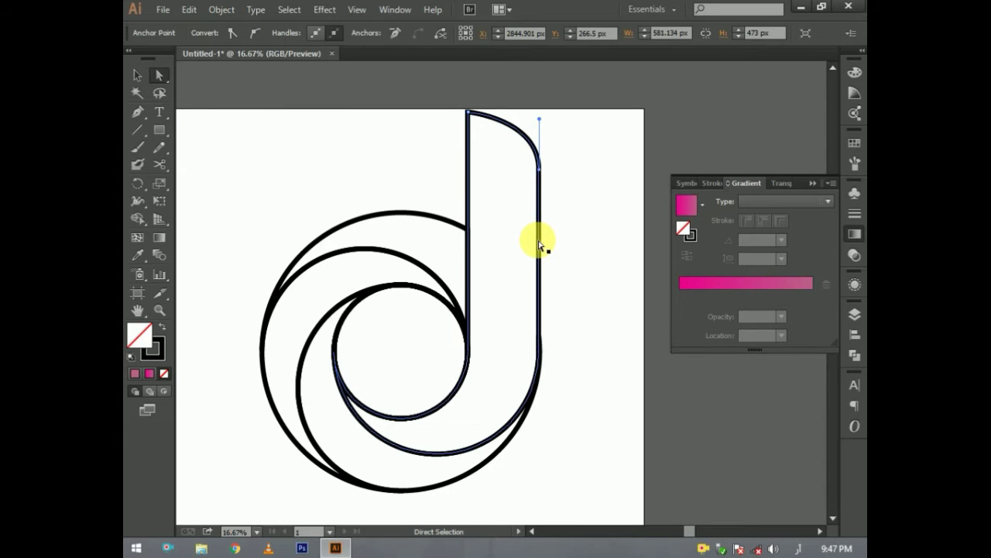
left_click(476, 273)
left_click(432, 222)
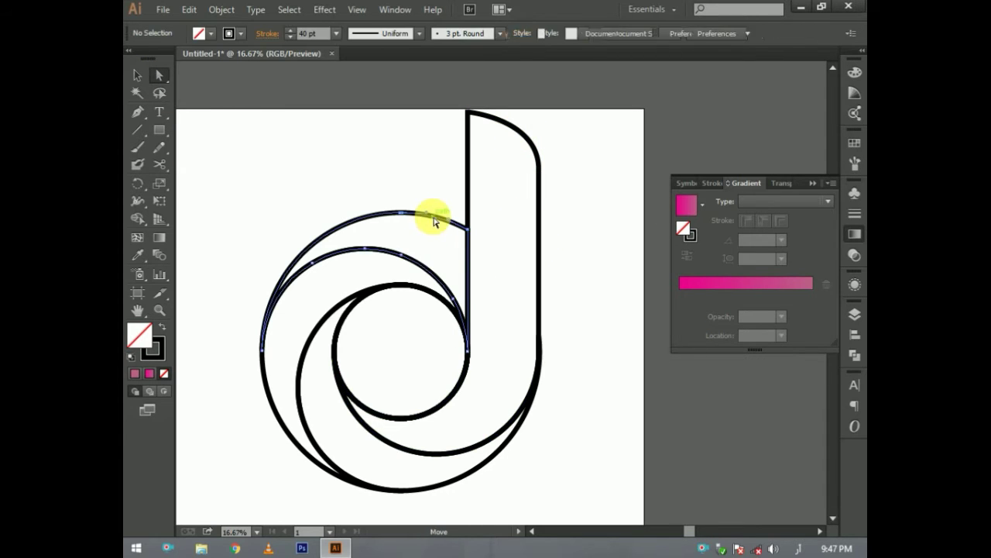
left_click(688, 208)
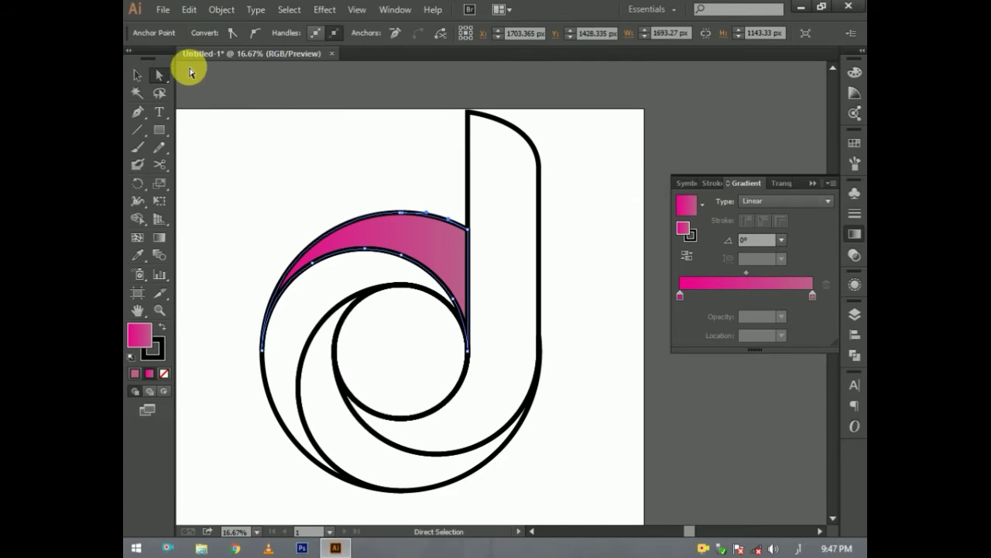
Drag a new gradient vector across the upper crescent so the pink runs at about -13.8°
scroll(232, 305, "down", 3)
left_click(413, 180)
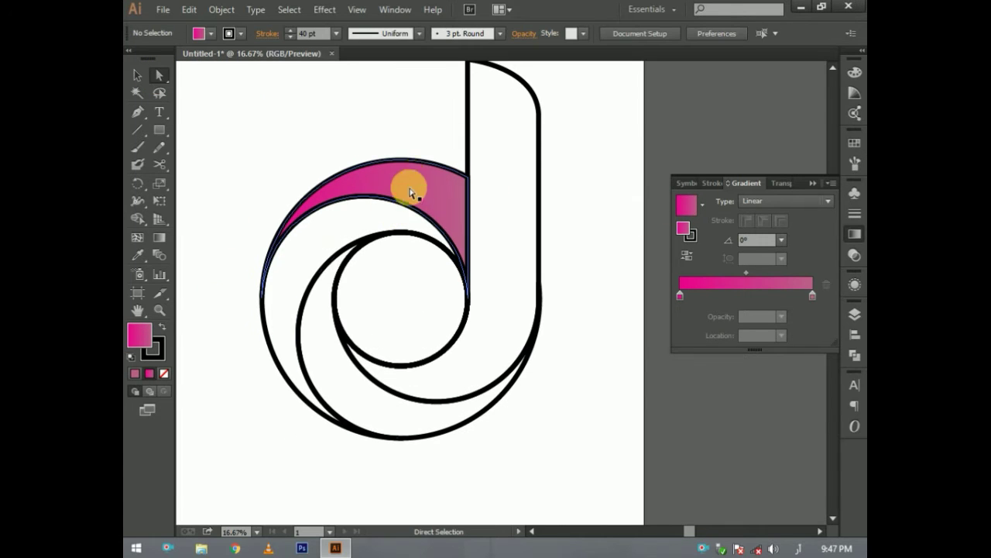
left_click(159, 240)
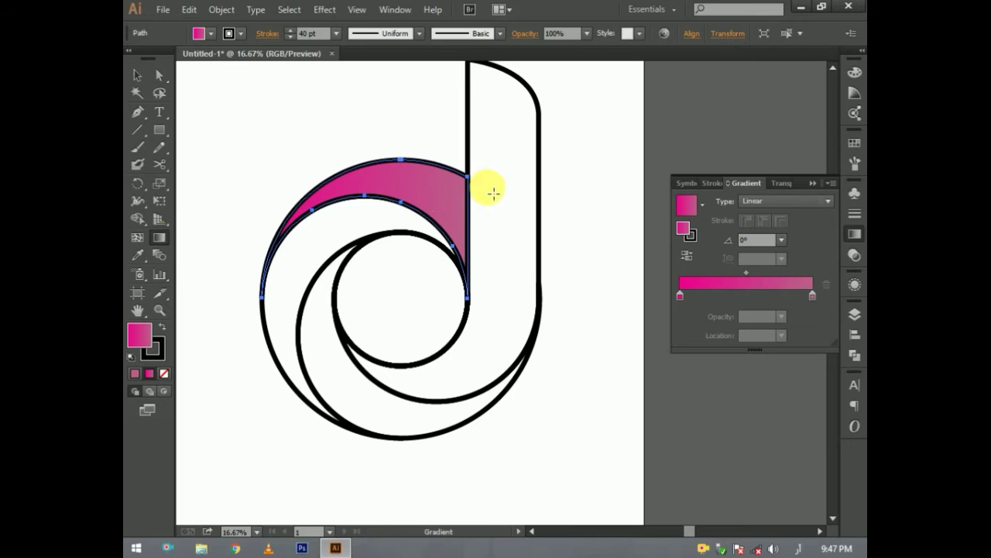
mouse_move(326, 192)
left_mouse_down()
mouse_move(434, 194)
mouse_move(343, 180)
mouse_move(449, 203)
left_mouse_up()
left_click(160, 76)
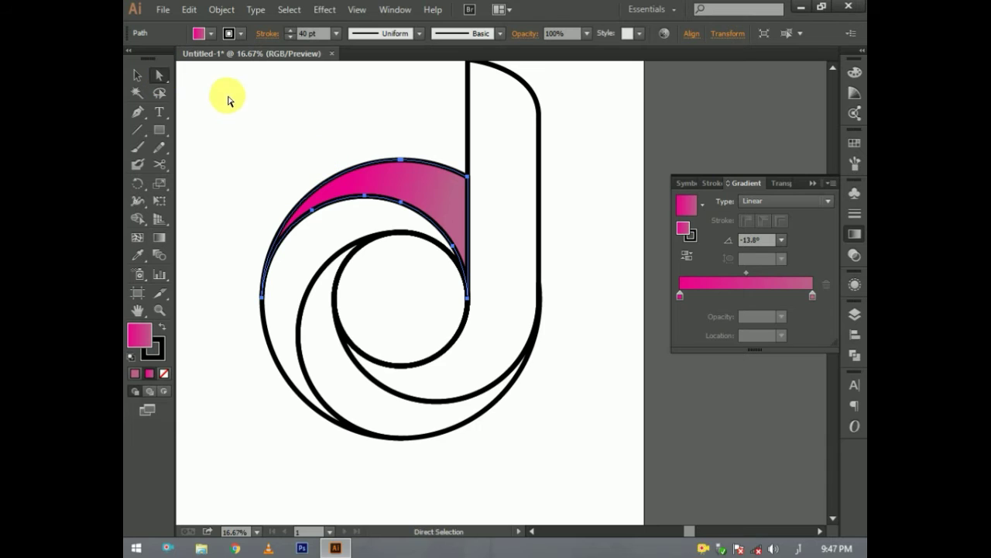
left_click(228, 97)
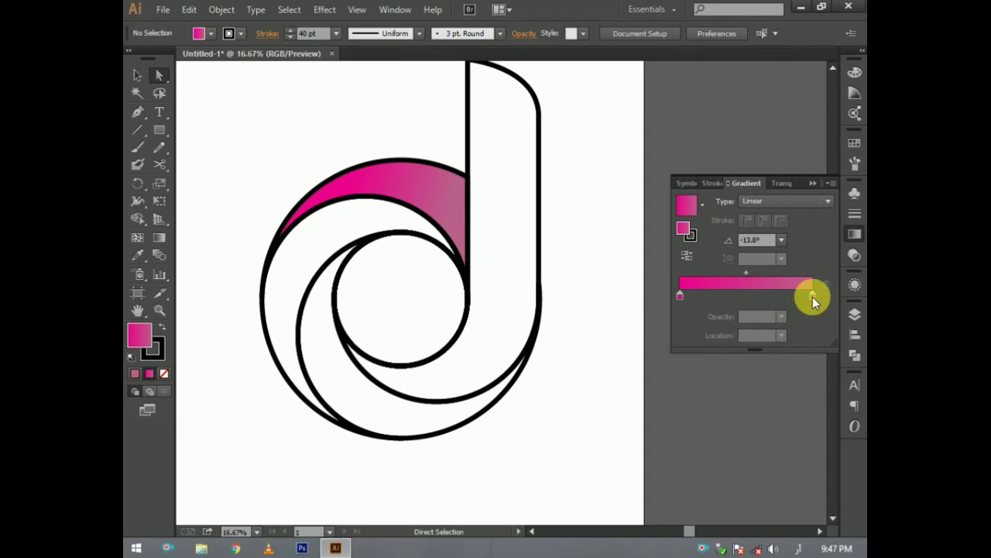
Make the left stop light cyan at 5.91% and darken the right stop with 23% black
double_click(812, 297)
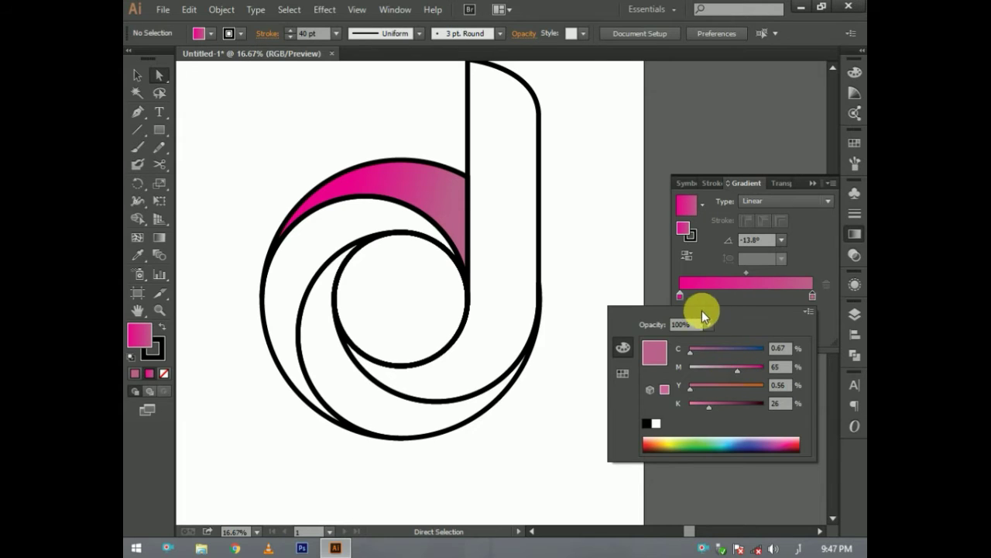
left_click(680, 295)
double_click(680, 295)
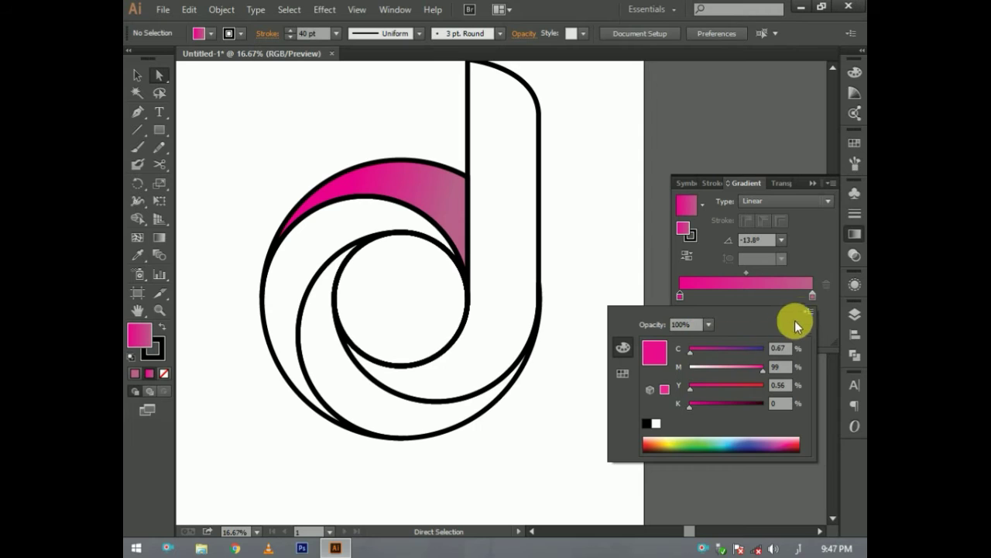
left_click(724, 443)
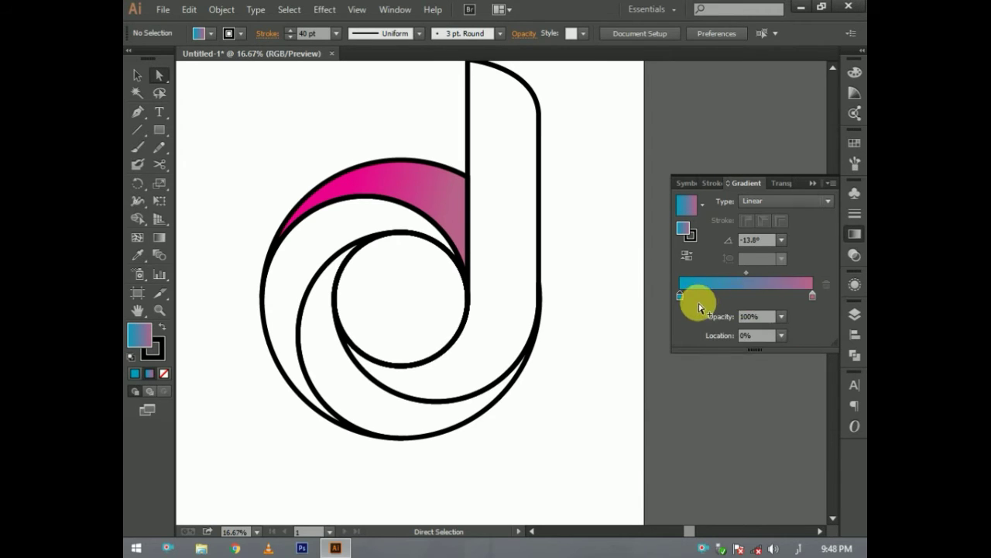
left_click_drag(681, 296, 816, 294)
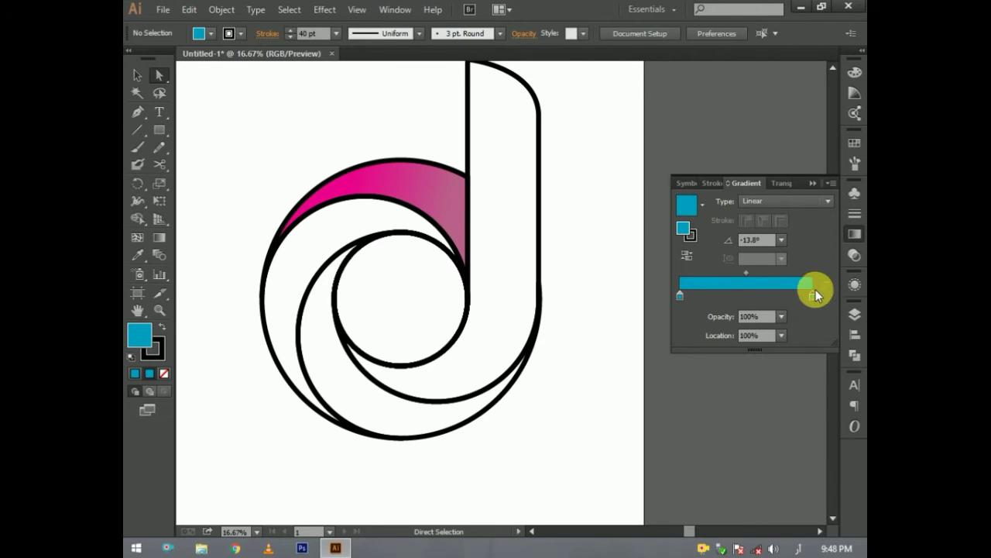
double_click(812, 297)
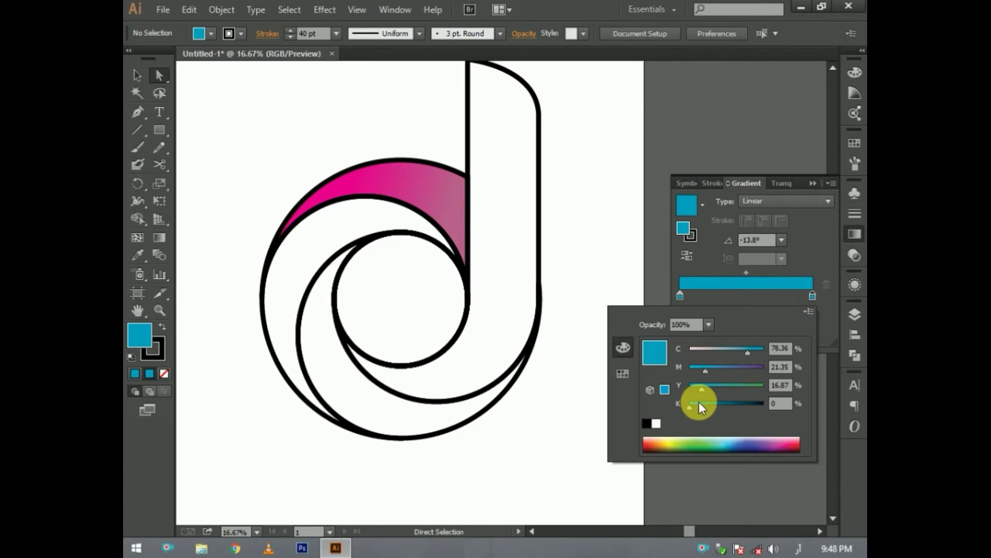
left_click_drag(698, 402, 711, 402)
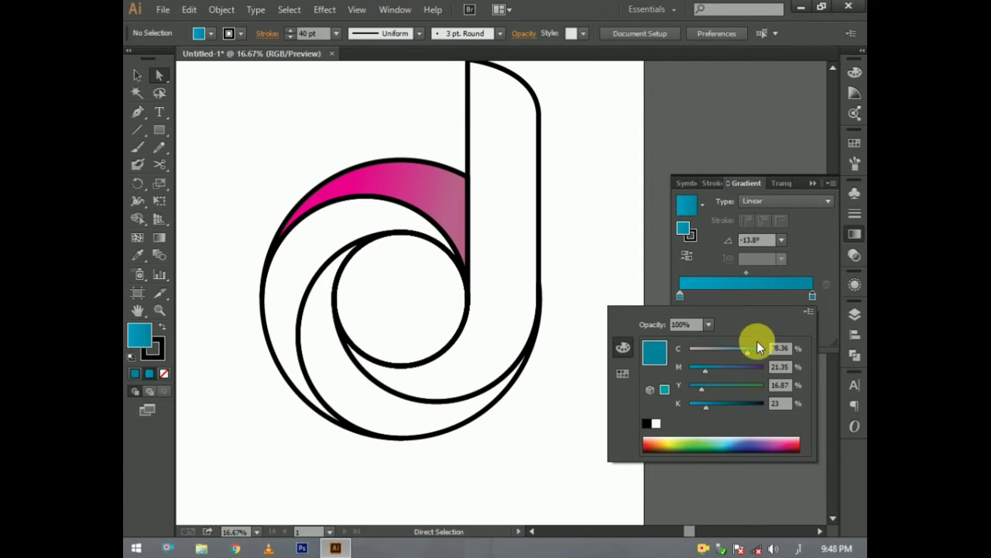
left_click(678, 295)
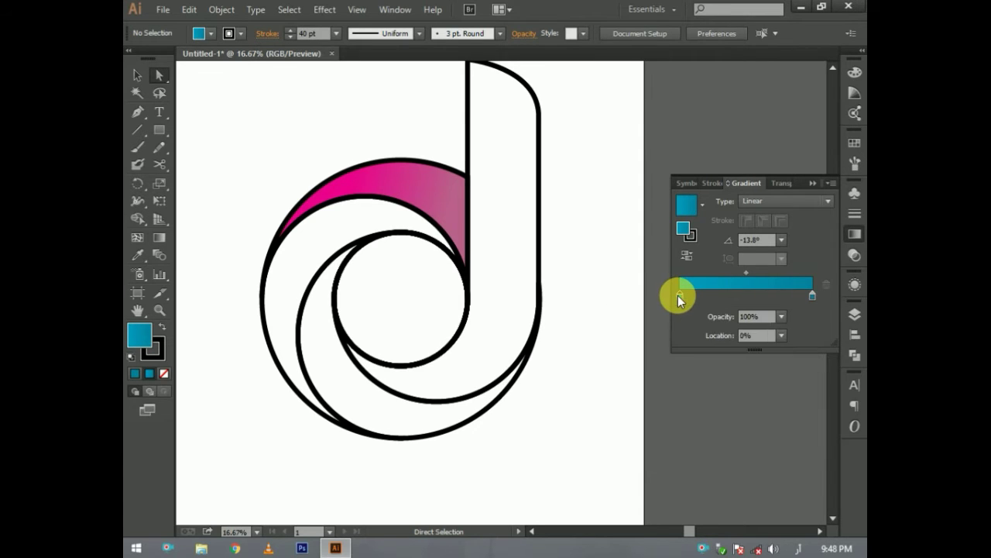
Set the left stop to cyan 100 with no yellow, and add a little black to the right stop
double_click(680, 295)
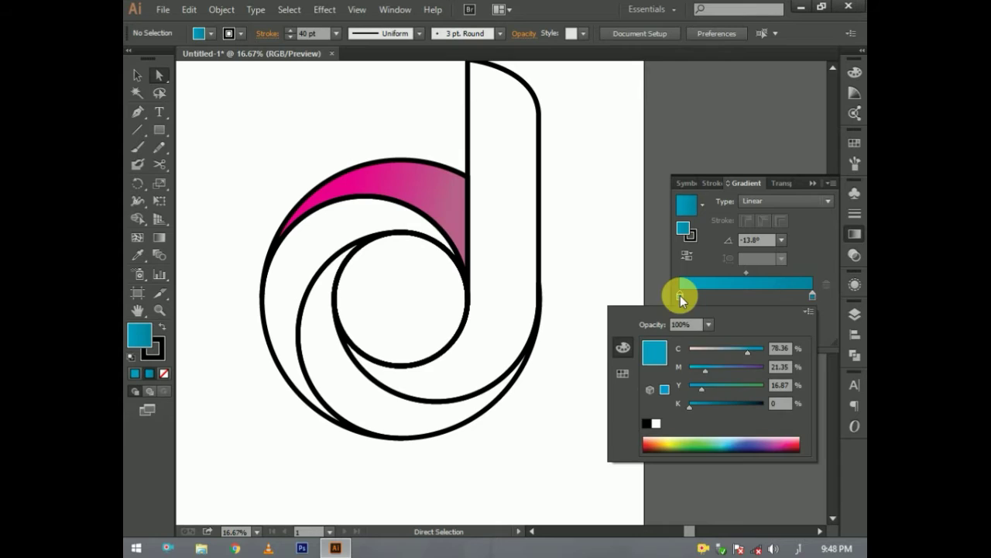
left_click_drag(749, 351, 737, 354)
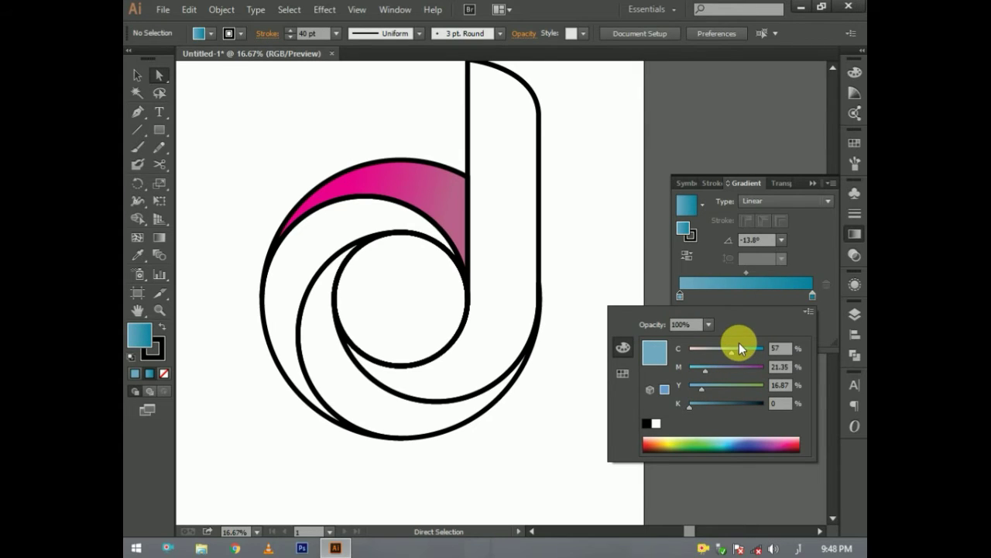
left_click_drag(737, 354, 776, 348)
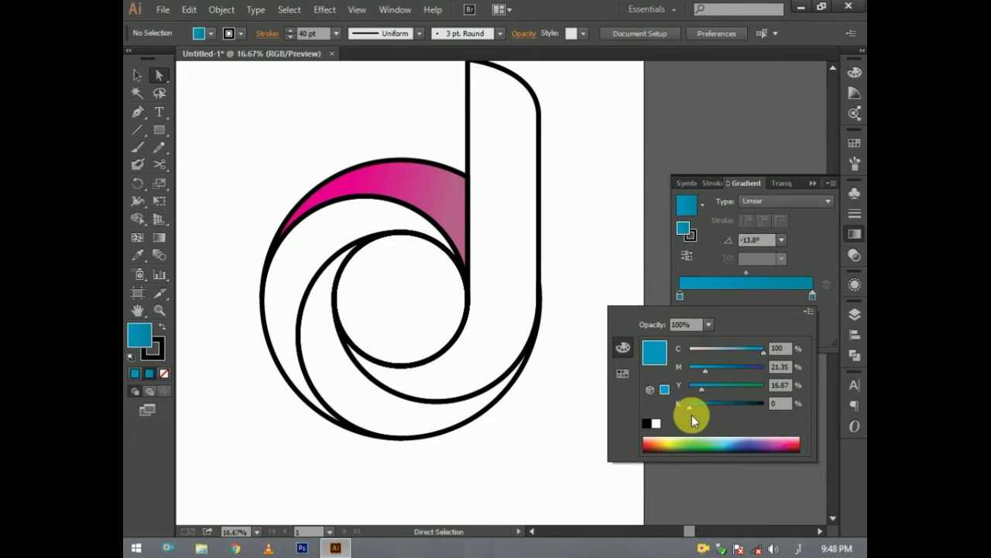
mouse_move(702, 388)
left_mouse_down()
mouse_move(687, 389)
mouse_move(700, 368)
mouse_move(680, 372)
left_mouse_up()
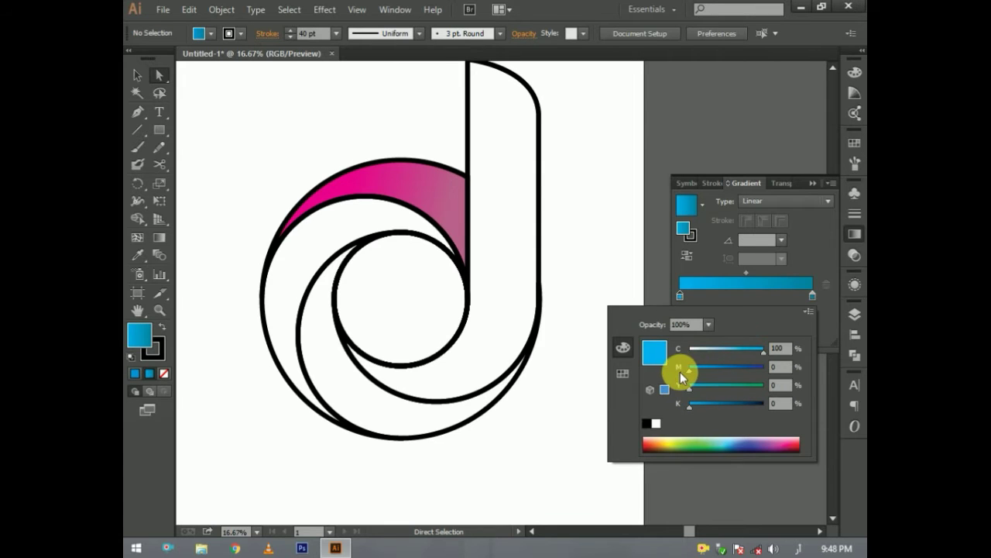
left_click(790, 269)
double_click(813, 296)
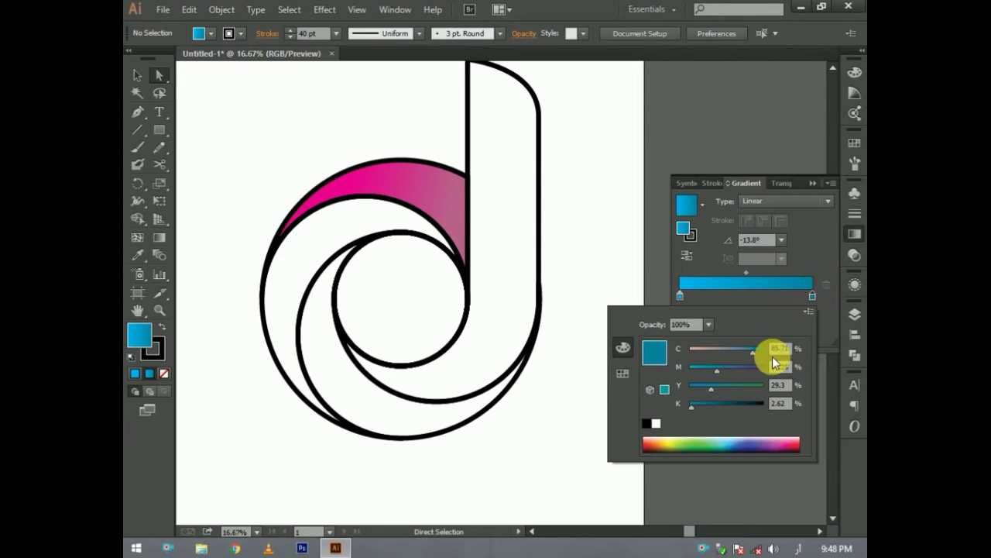
left_click_drag(690, 407, 697, 407)
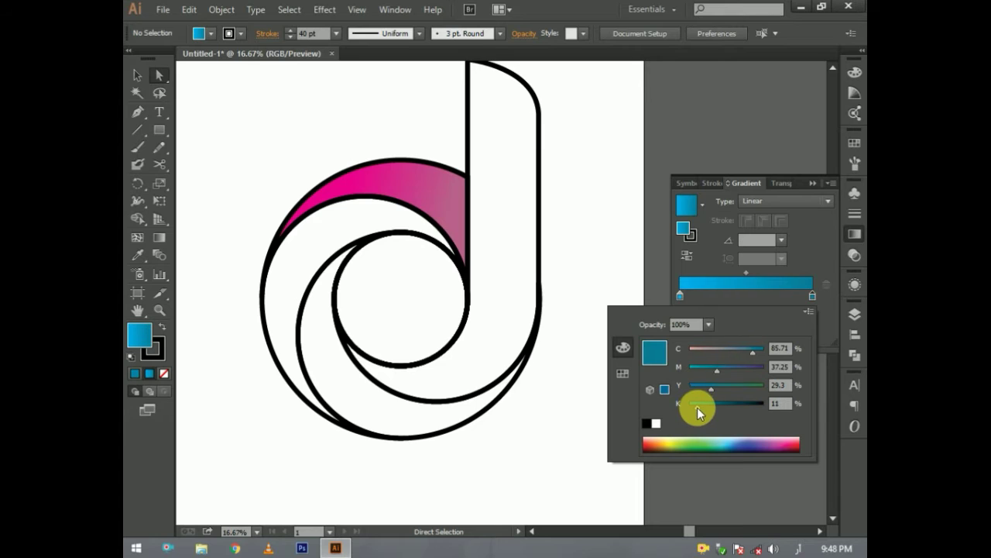
left_click(817, 232)
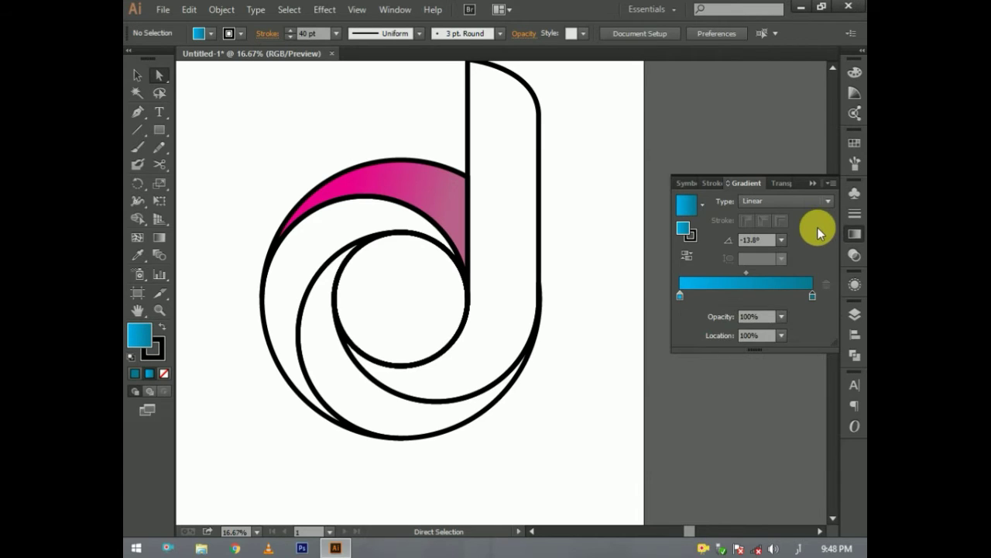
Drag the cyan-to-teal gradient swatch onto the upper crescent, replacing its magenta fill
left_click(358, 164)
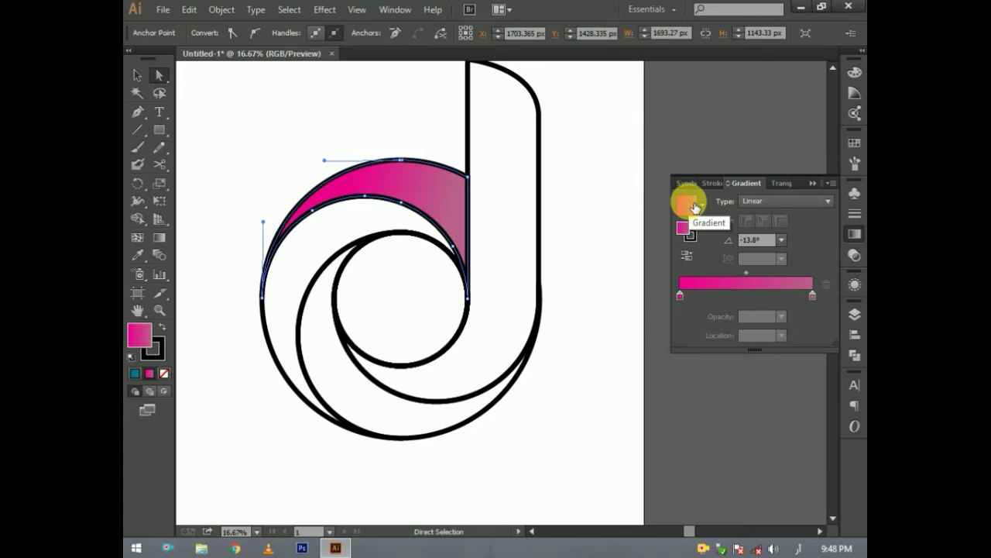
left_click(618, 307, "ctrl")
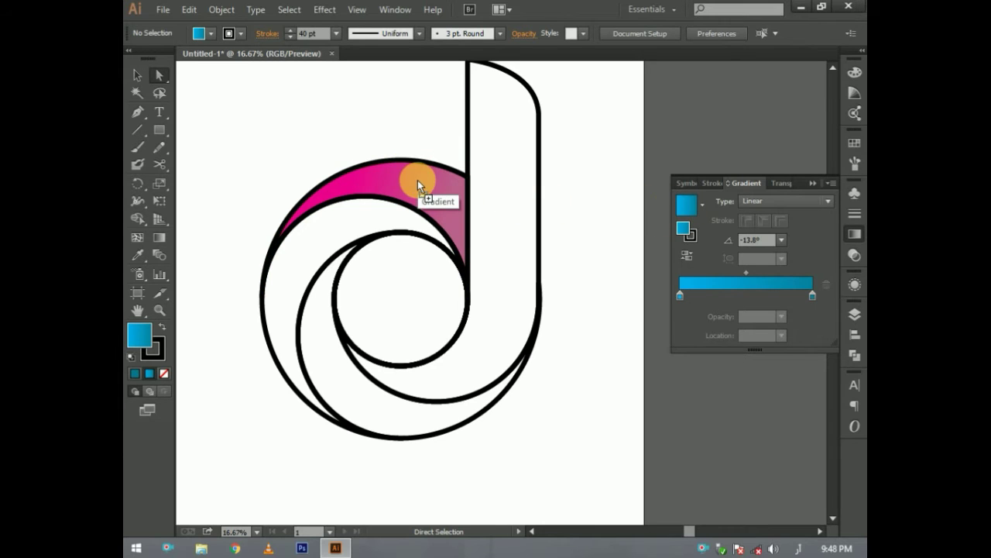
left_click_drag(673, 208, 419, 181)
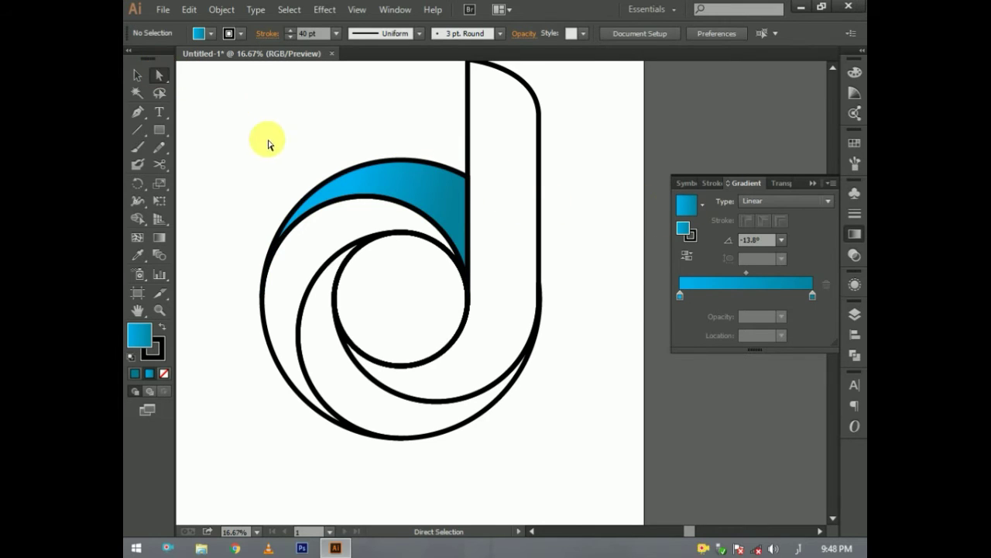
left_click(391, 182)
Eyedrop the blue gradient from the crescent onto the inner spiral band
left_click(335, 161)
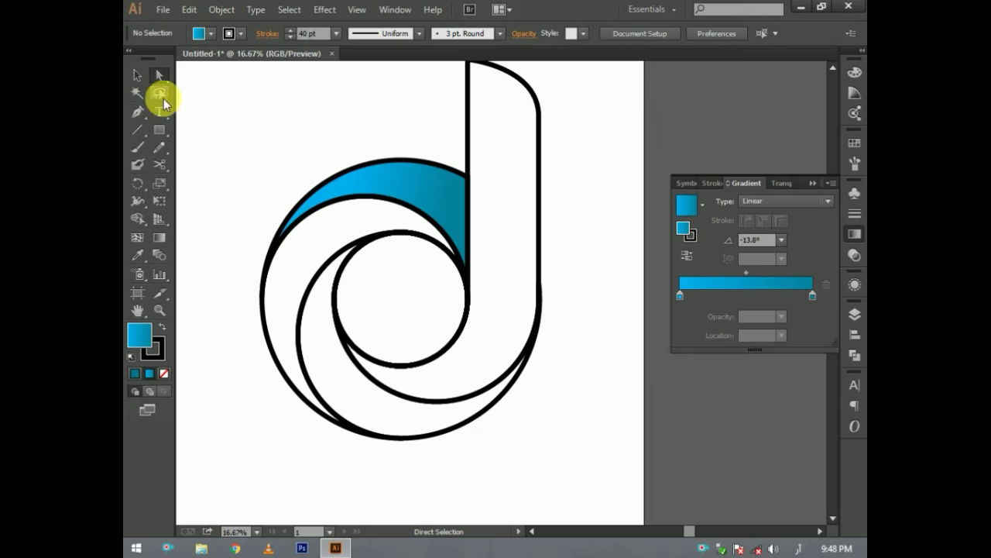
left_click(305, 194)
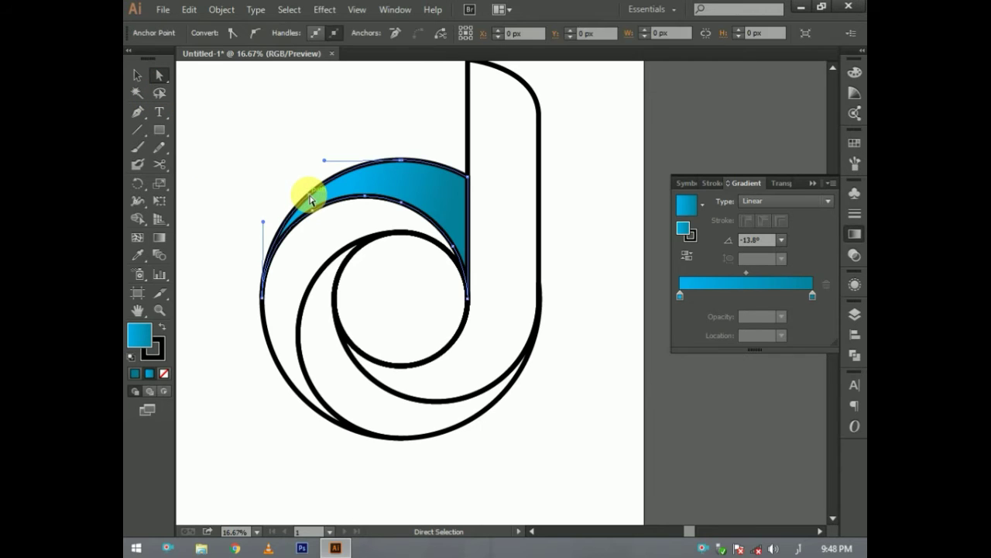
left_click(259, 154)
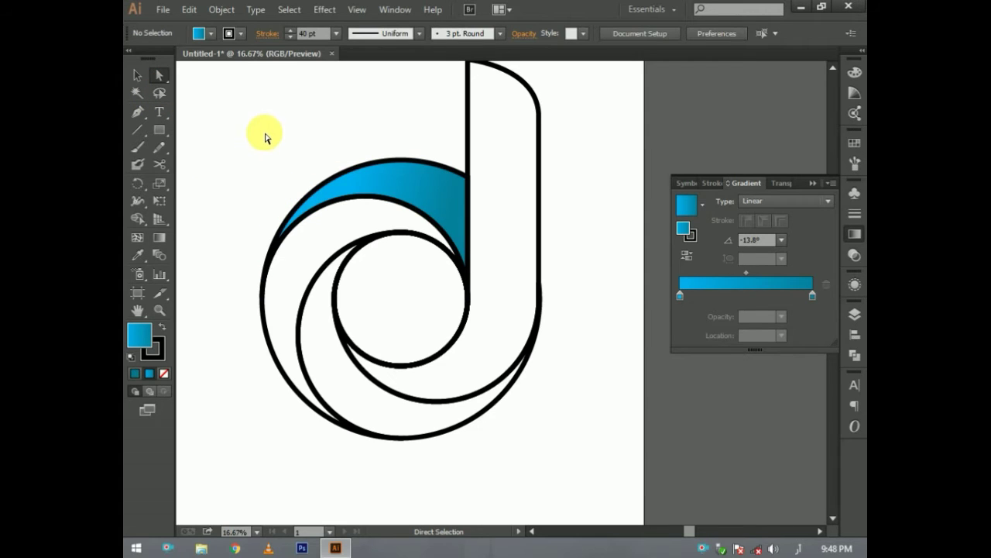
left_click(329, 260)
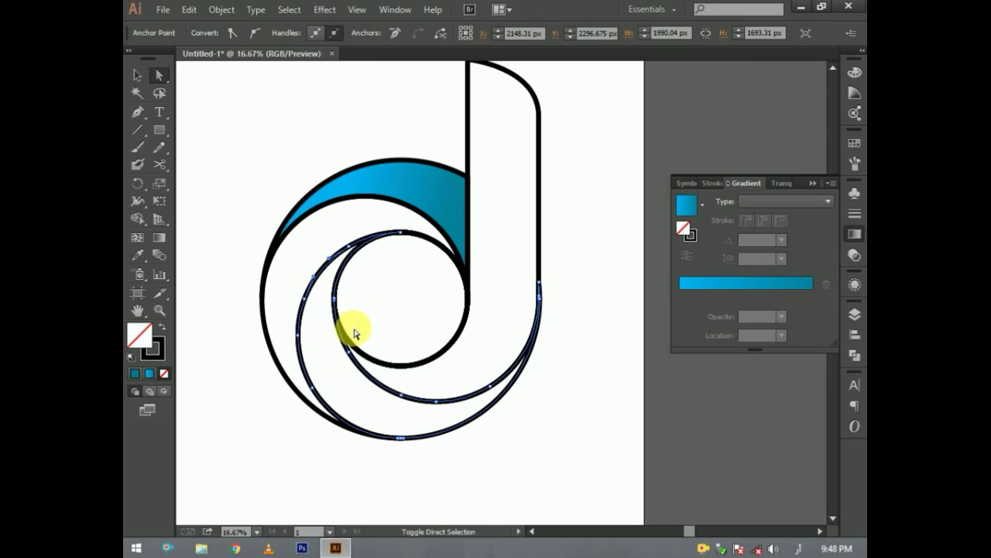
left_click(272, 301)
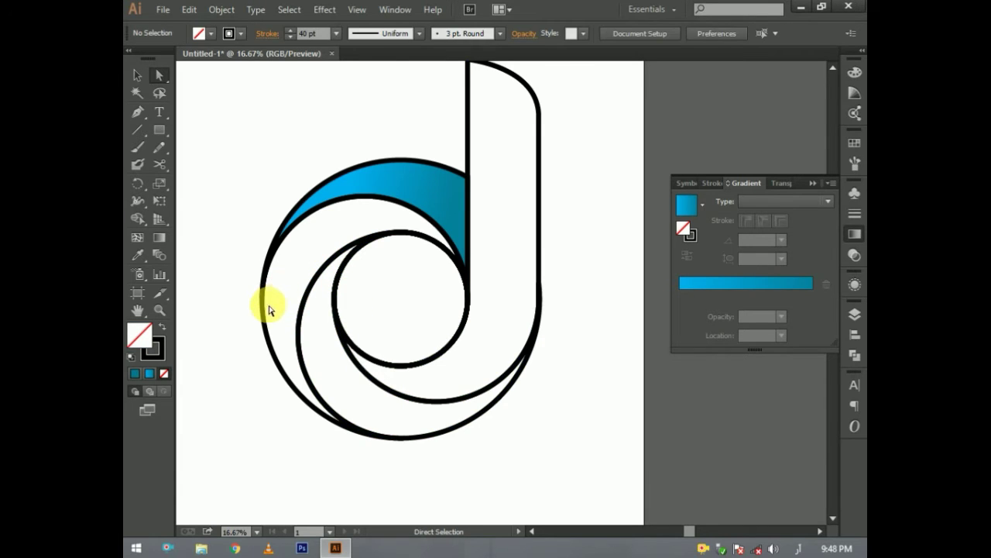
left_click(267, 311)
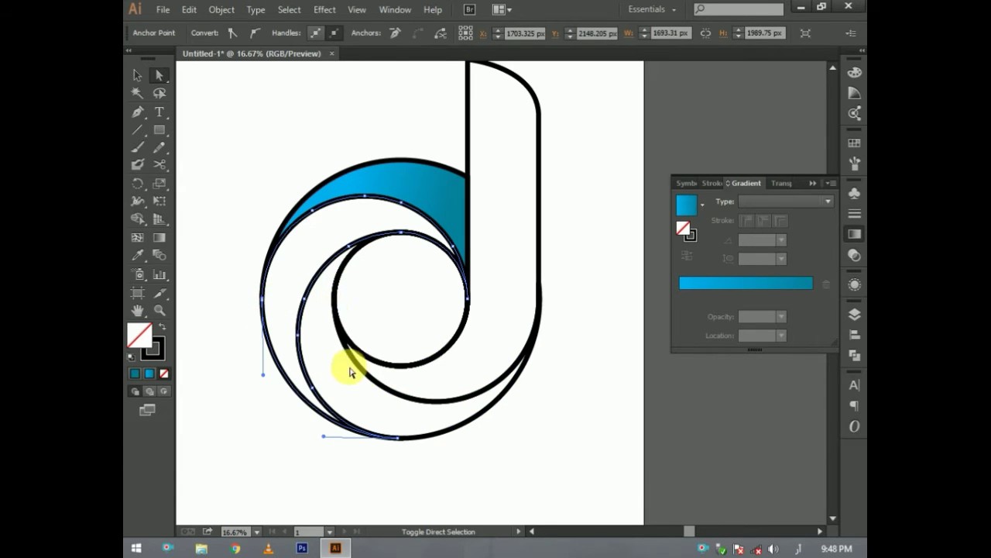
left_click(320, 333)
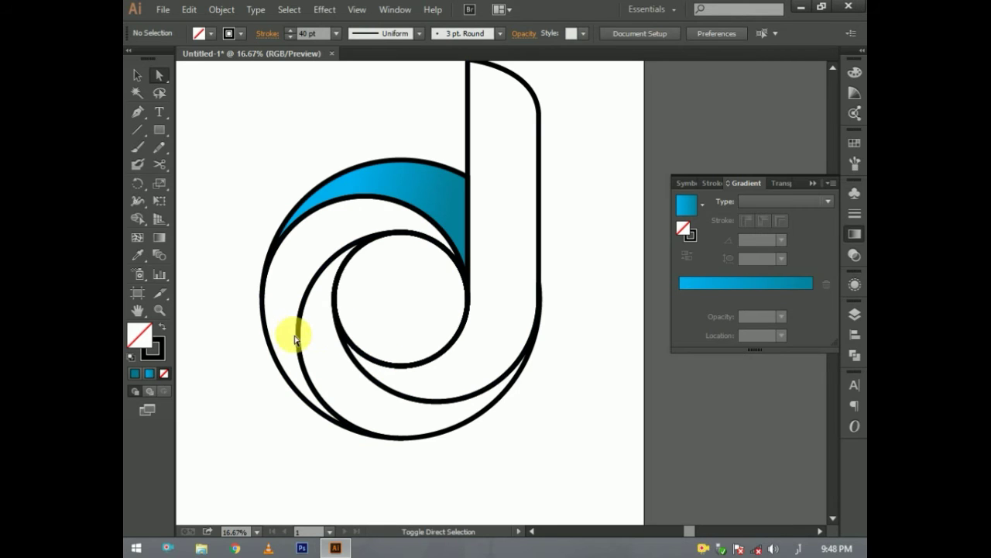
left_click(295, 333)
left_click(275, 339)
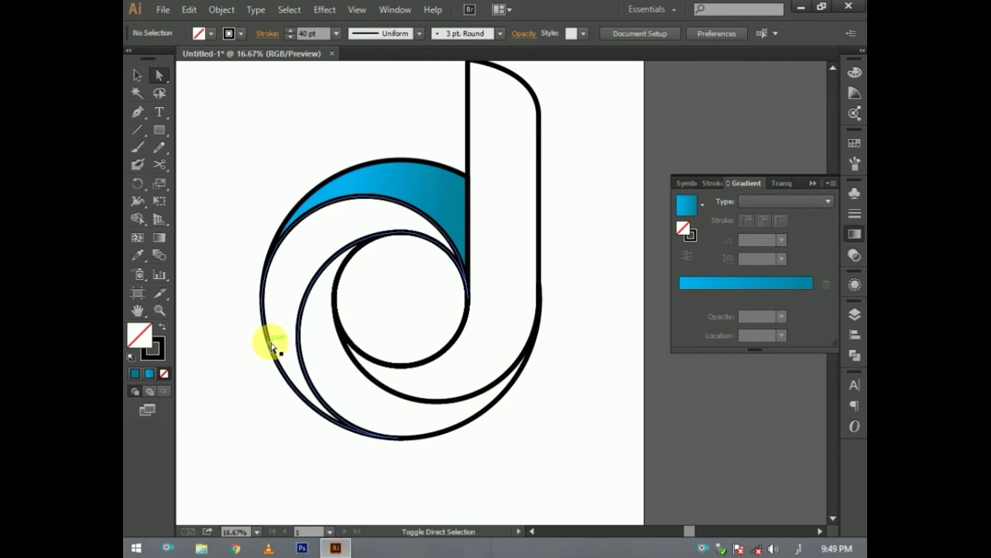
left_click(273, 346)
left_click(137, 255)
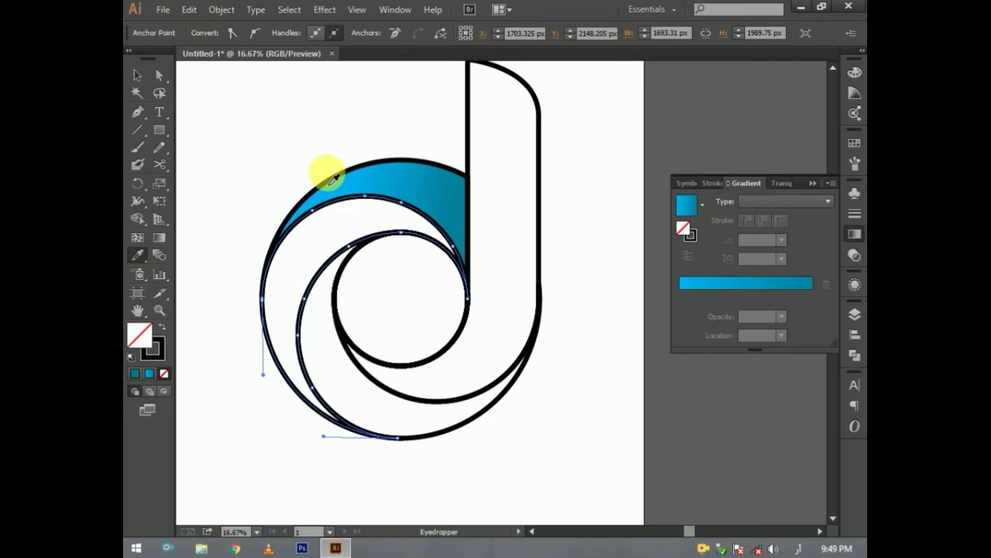
left_click(378, 188)
left_click(159, 75)
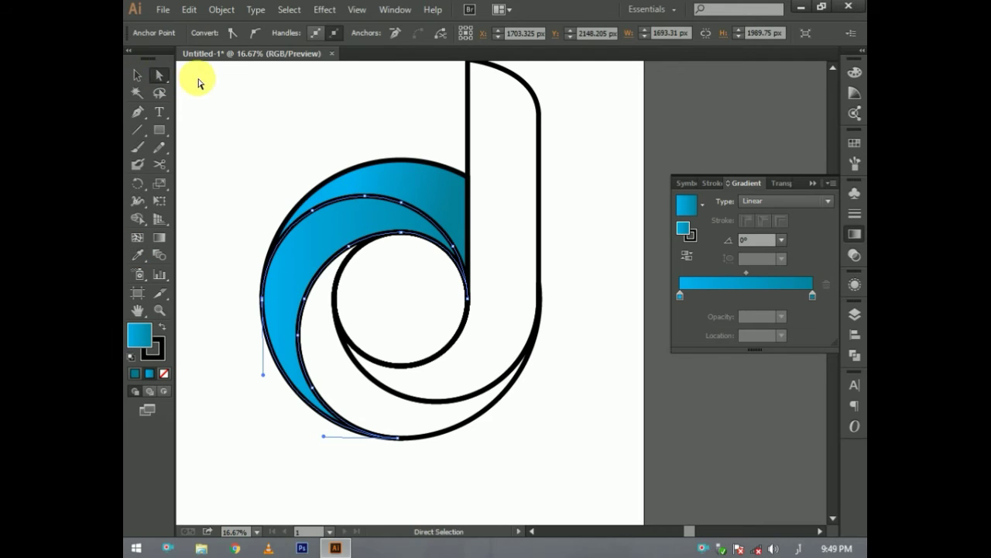
left_click(198, 83)
Eyedrop the blue gradient onto the stem and its small top corner piece
left_click(467, 117)
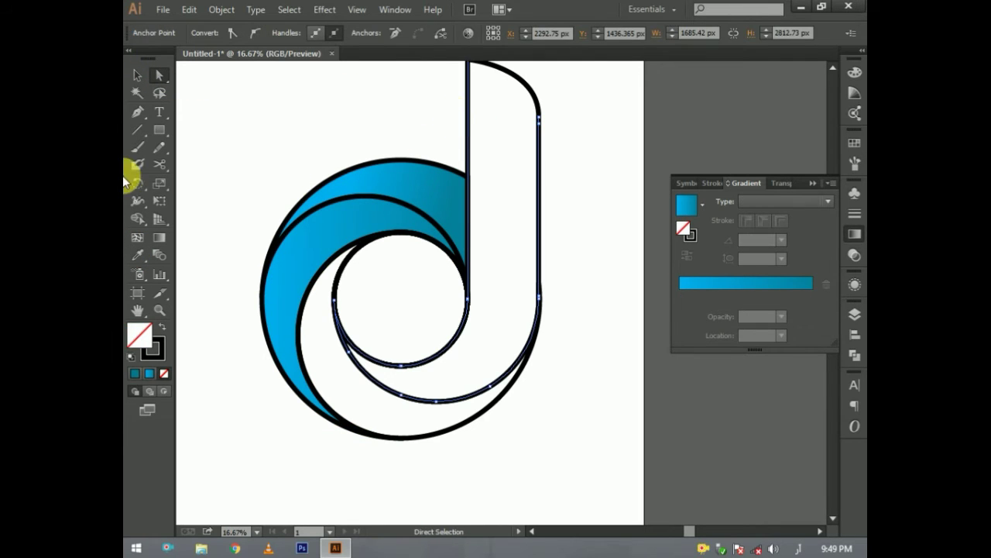
left_click(137, 255)
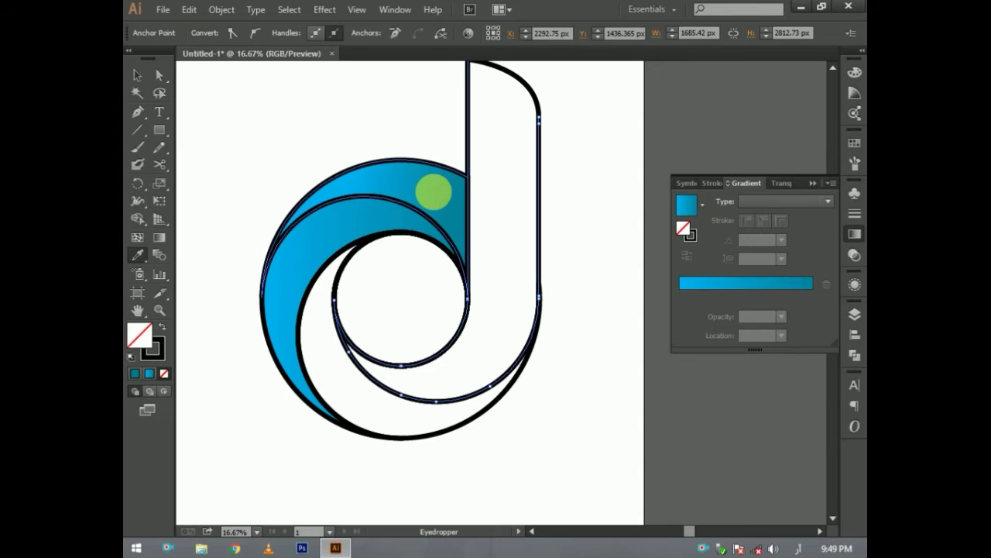
left_click(433, 191)
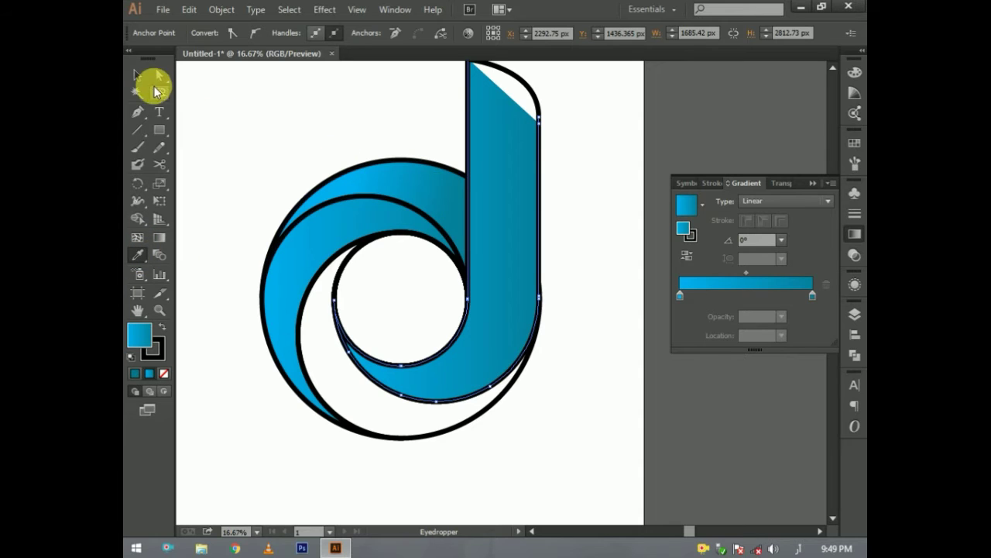
left_click(515, 93)
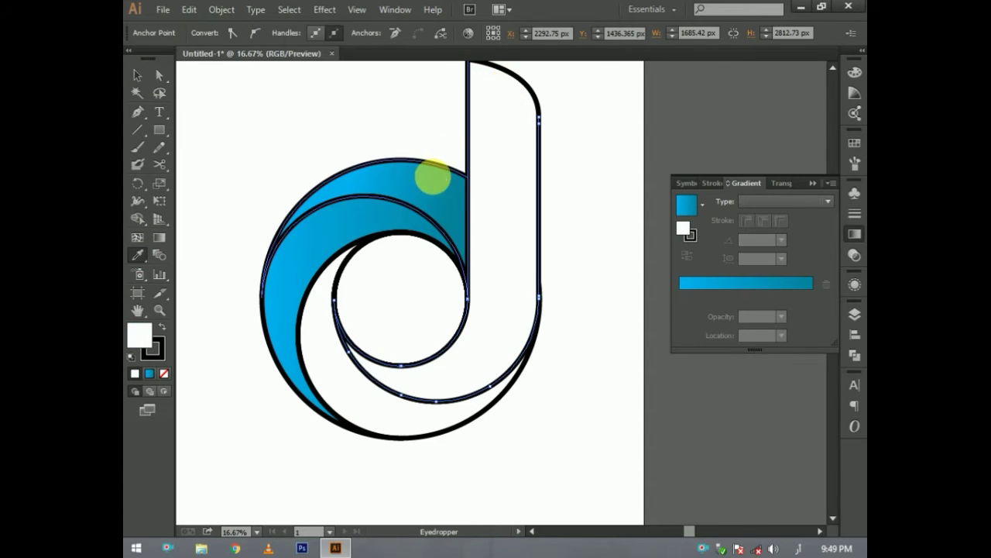
left_click(431, 173, "shift")
left_click(159, 75)
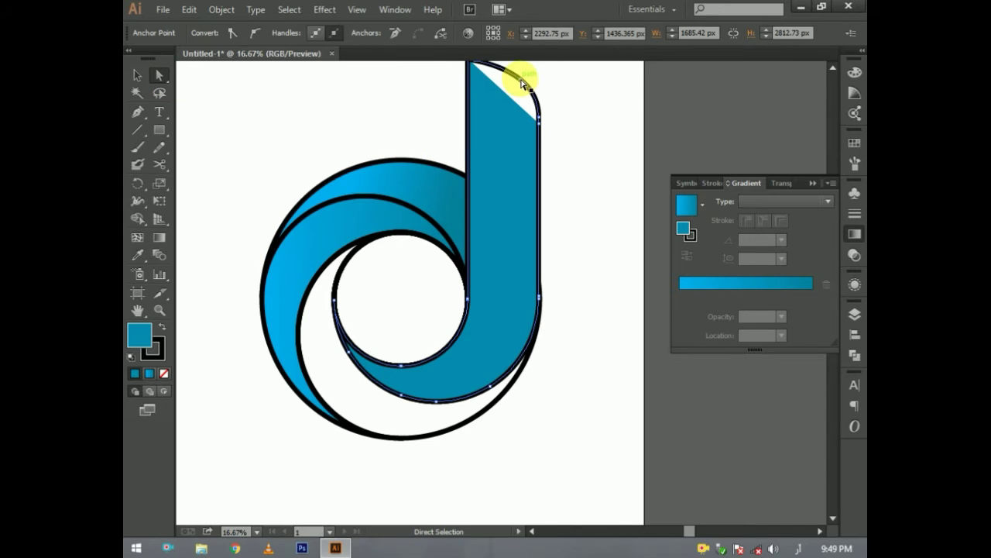
left_click(524, 76)
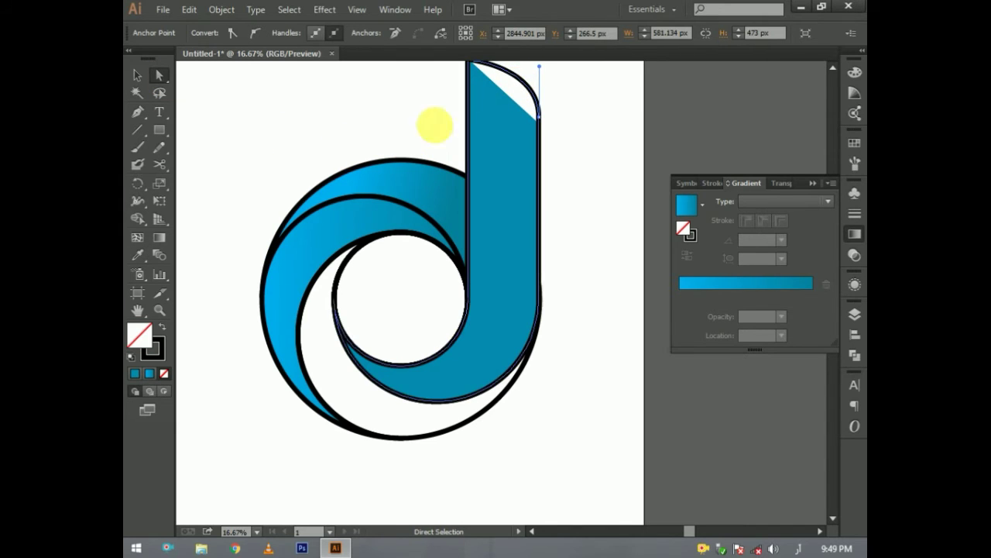
left_click(140, 254)
left_click(409, 181)
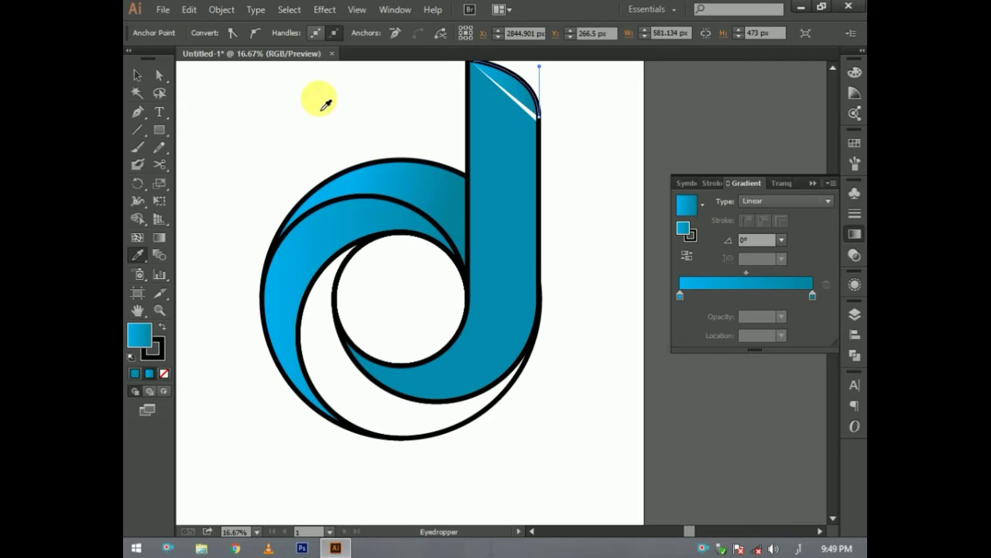
left_click(159, 76)
left_click(317, 82)
Eyedrop the blue gradient onto the lower ring band
scroll(354, 221, "down", 1)
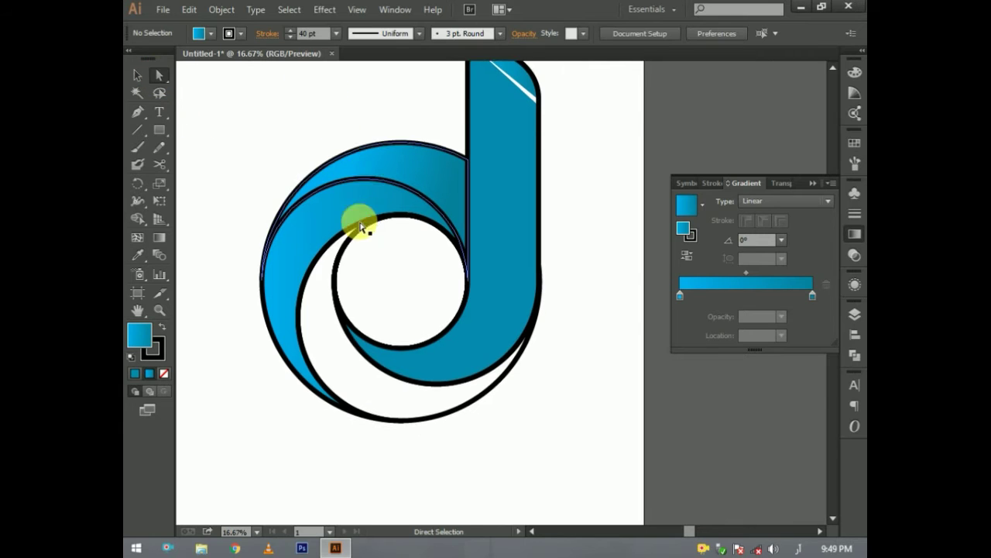
scroll(333, 248, "down", 1)
left_click(309, 343)
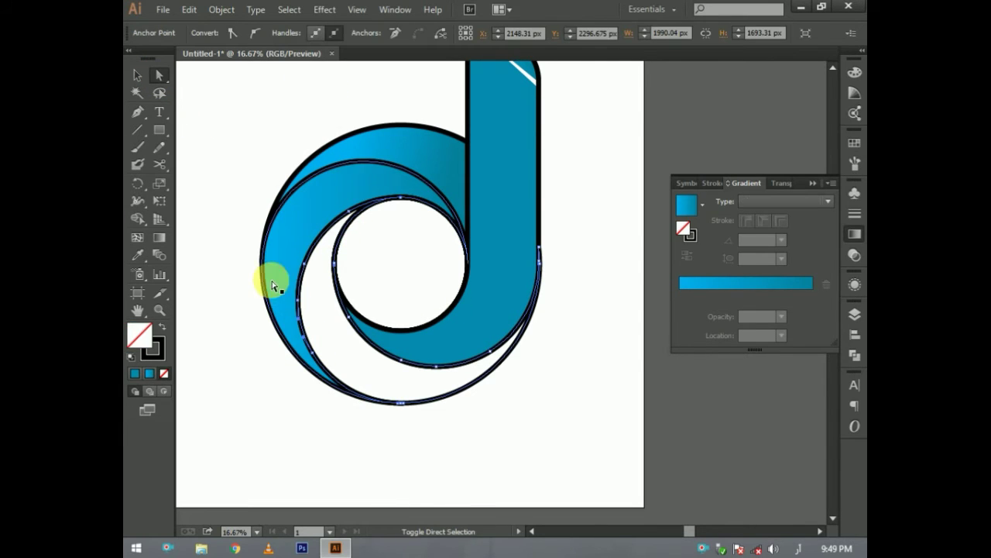
left_click(138, 254)
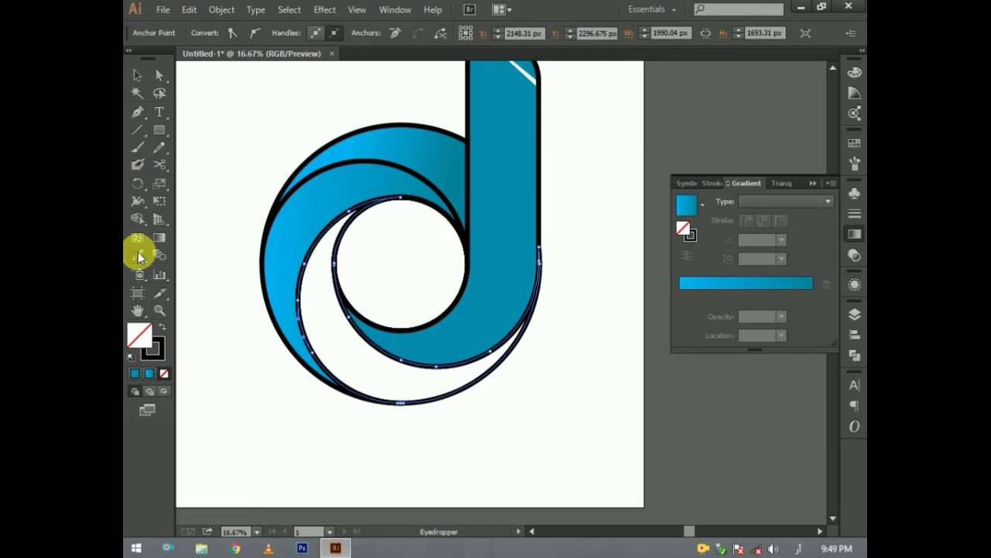
left_click(294, 223)
left_click(157, 77)
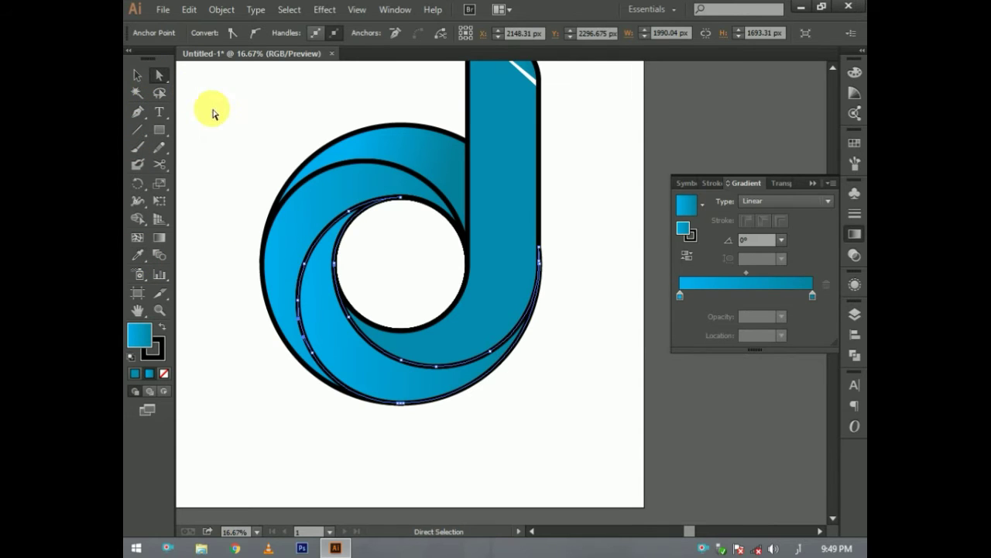
left_click(209, 106)
scroll(514, 199, "up", 3)
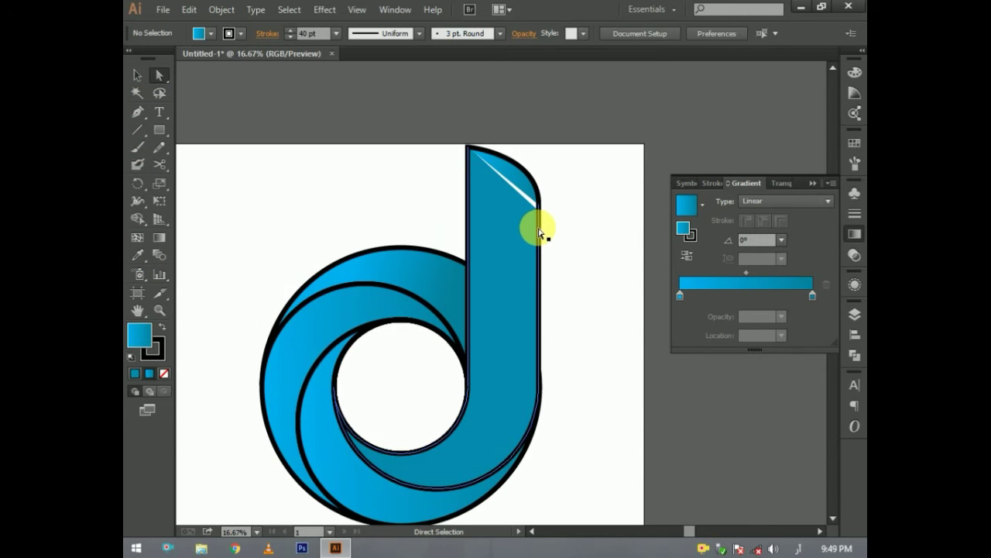
Fill the white stem and inner loop path with the sampled blue gradient
key("ctrl+a")
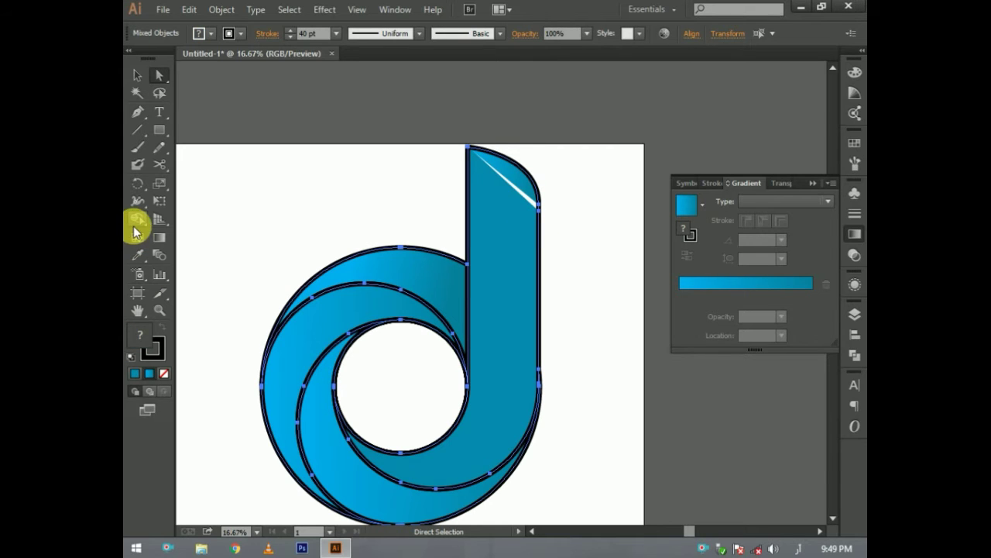
left_click(137, 219)
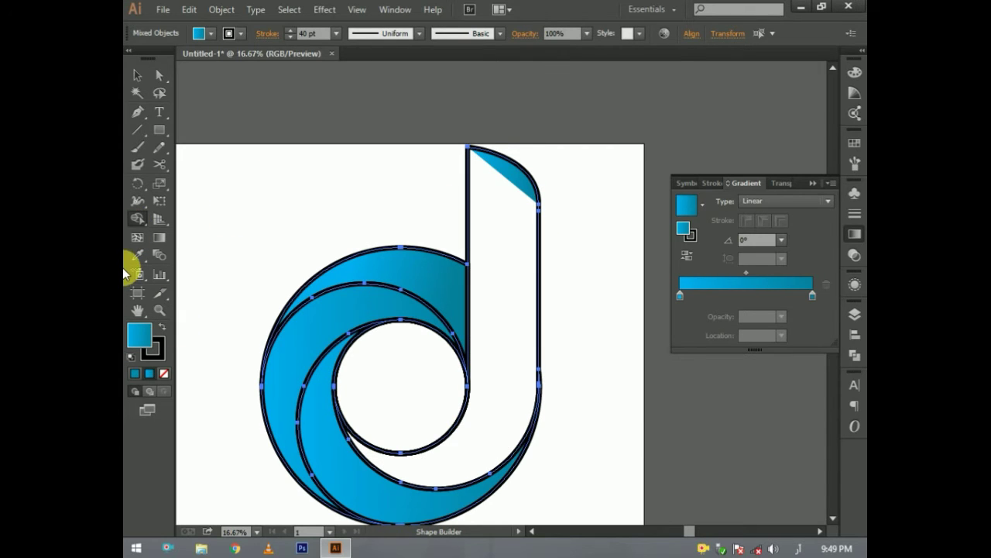
left_click(159, 75)
left_click(281, 177)
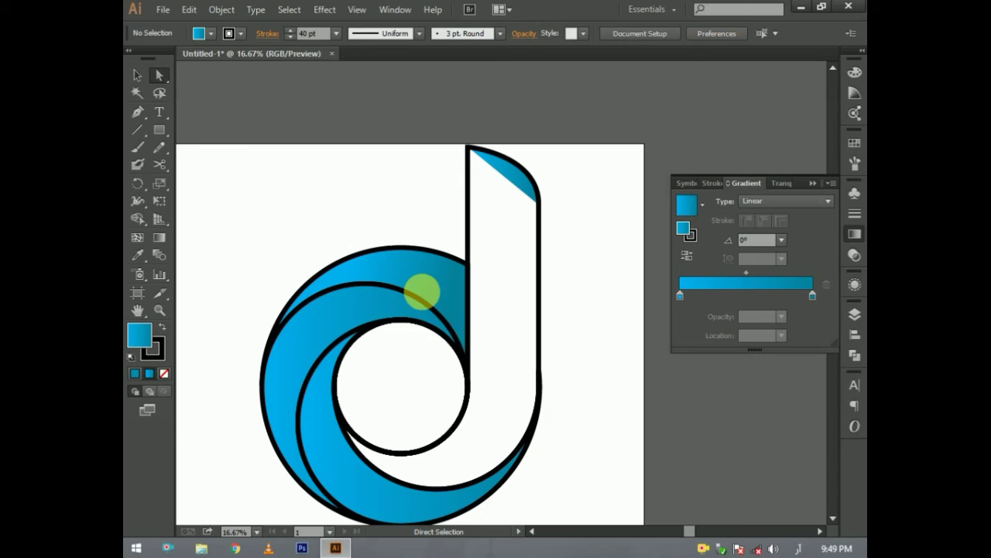
left_click(471, 386)
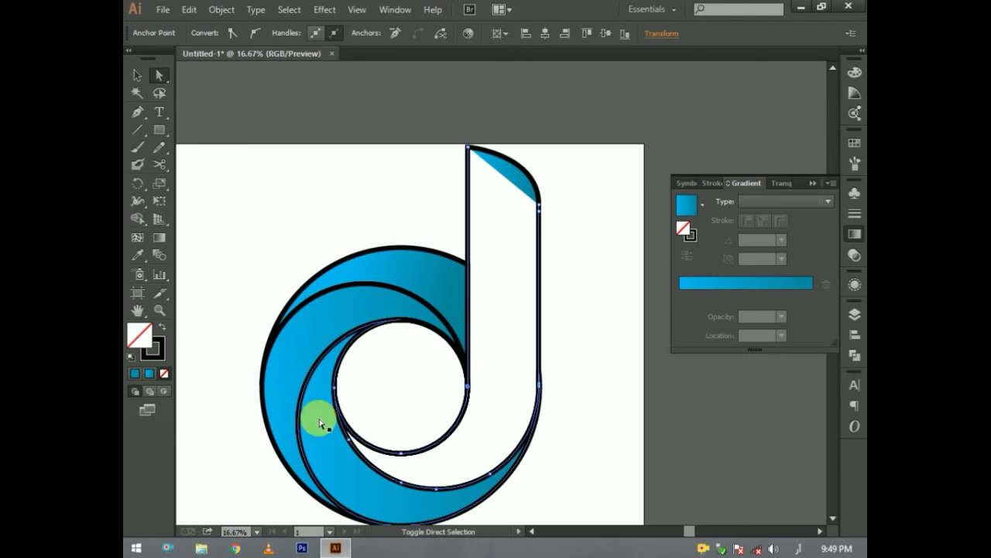
left_click(427, 277)
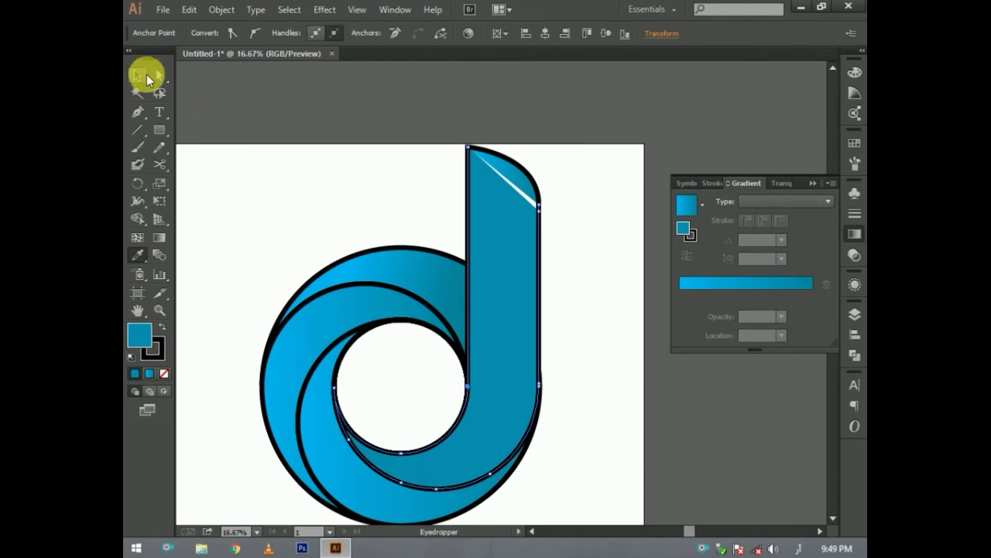
left_click(159, 76)
Merge the top cap and stem into one shape with the Shape Builder
left_click_drag(259, 157, 467, 371)
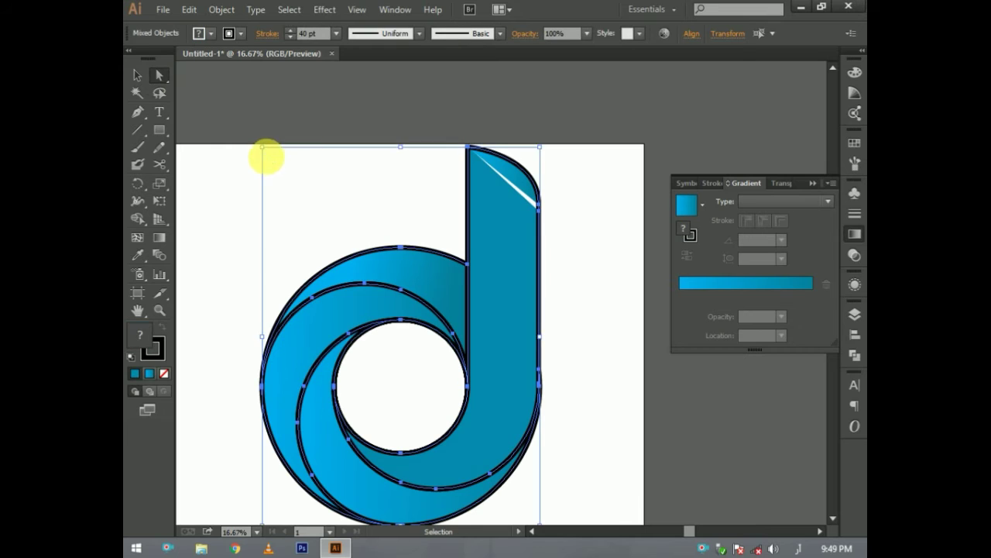
left_click(134, 227)
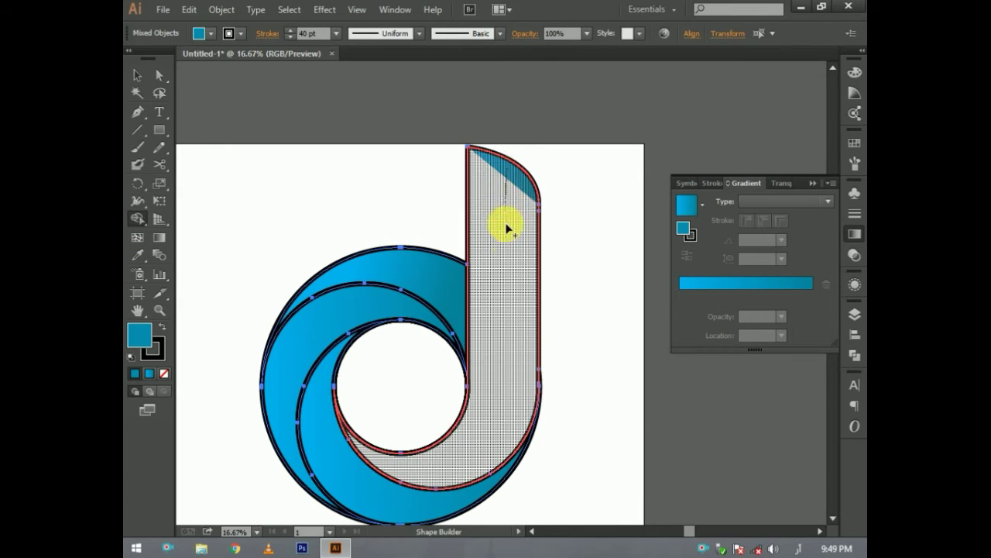
left_click_drag(508, 173, 508, 243)
left_click(160, 76)
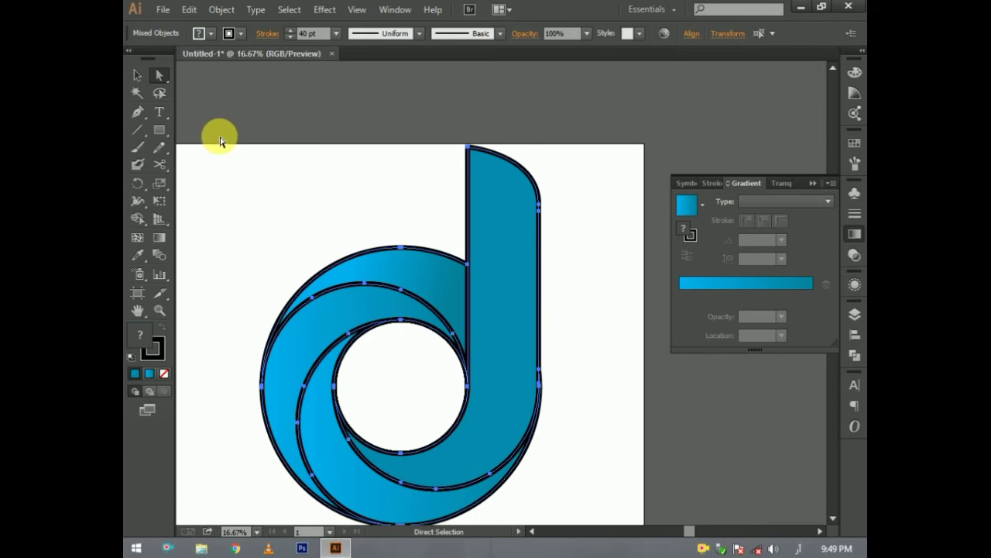
left_click(220, 137)
scroll(195, 268, "down", 3)
key("ctrl+a")
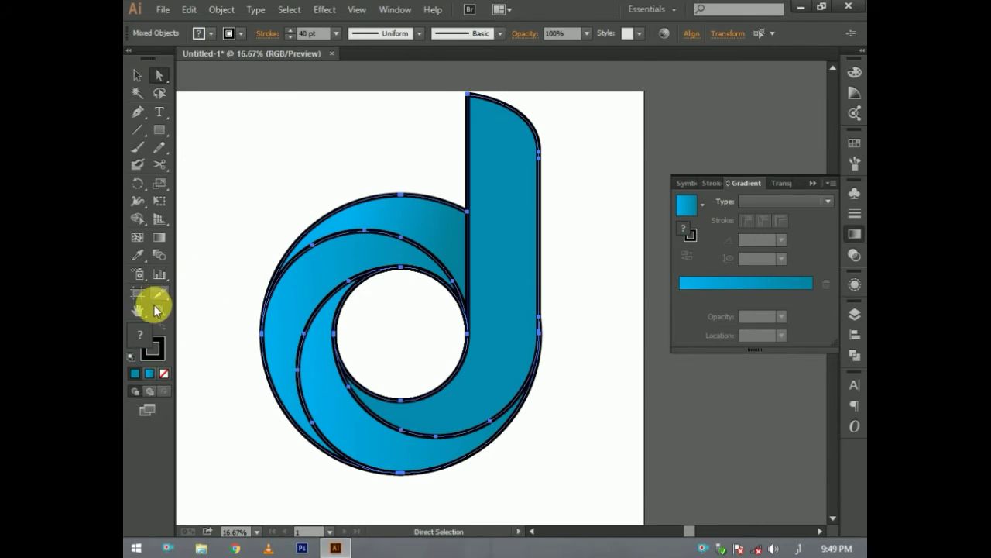
Set the stroke of all selected letter paths to None
left_click(154, 348)
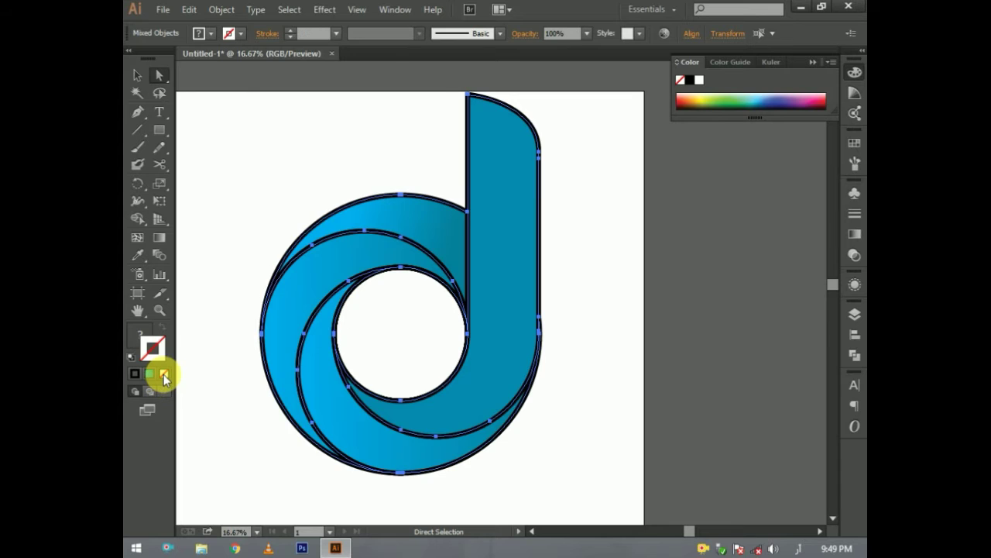
left_click(164, 374)
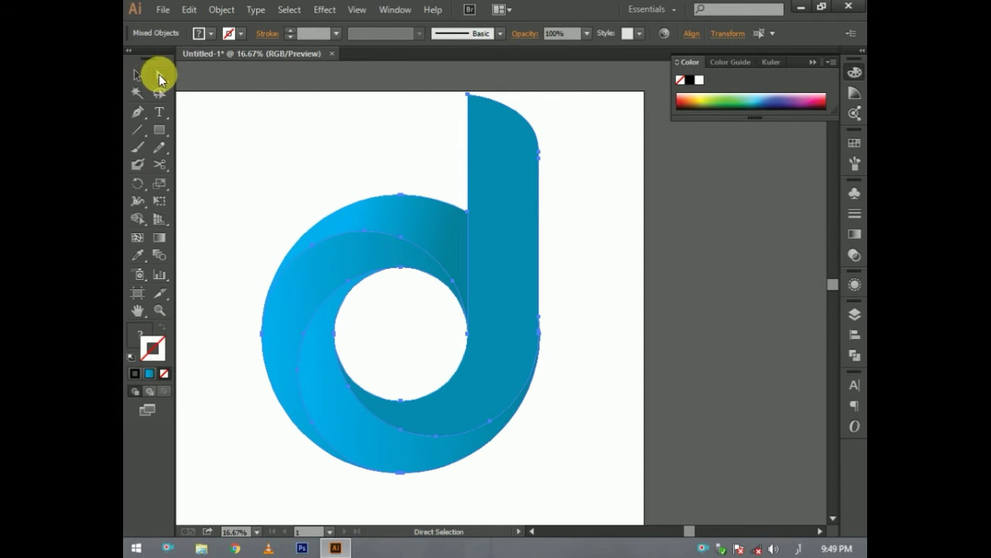
left_click(316, 171)
scroll(319, 344, "down", 1)
scroll(319, 344, "down", 2)
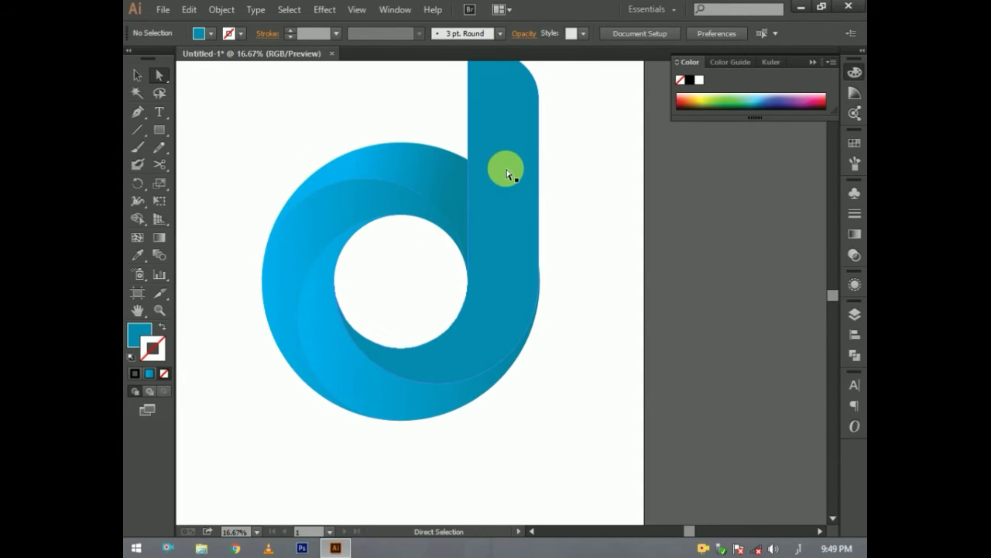
Inspect the stem's gradient with the Gradient tool
left_click(507, 168)
left_click(157, 239)
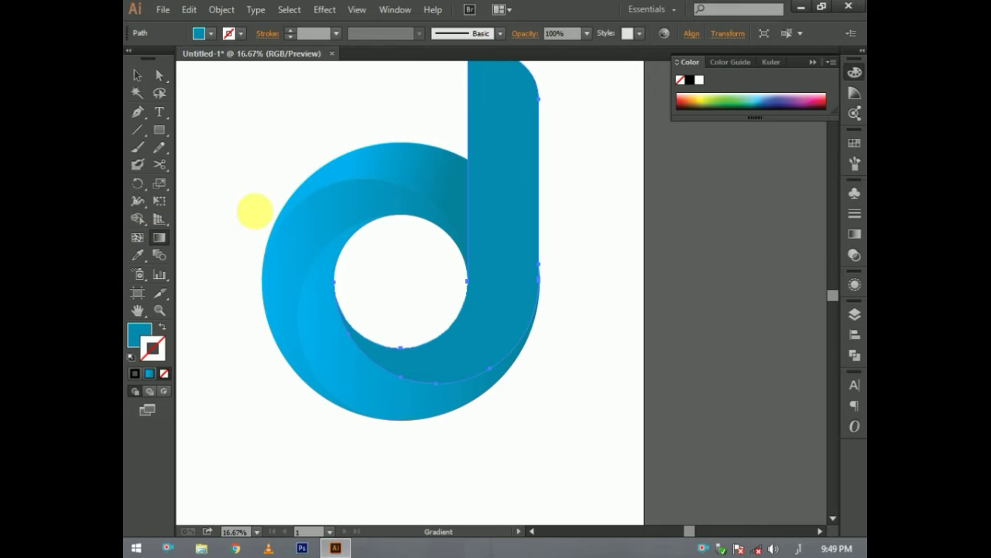
left_click(288, 198, "ctrl+shift")
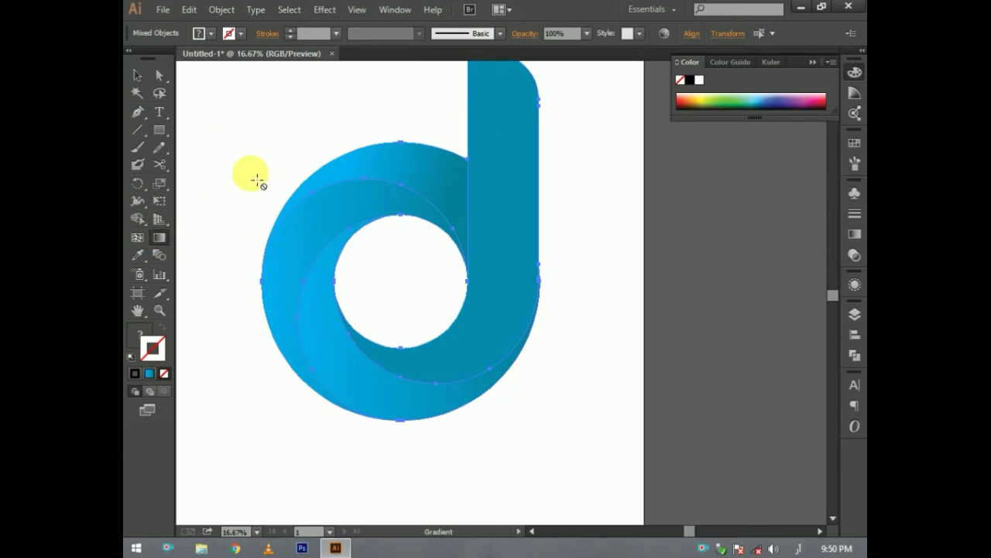
left_click(465, 129)
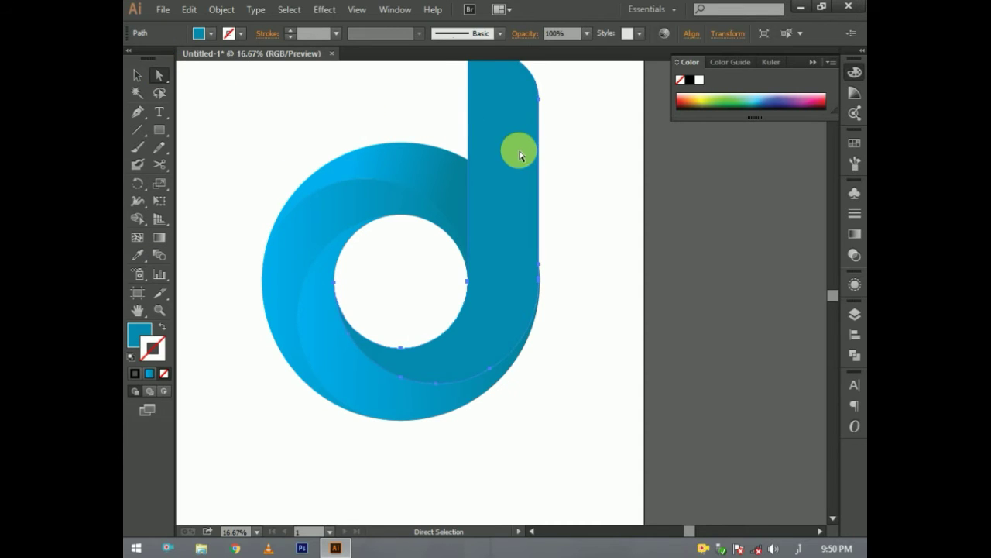
left_click(160, 239)
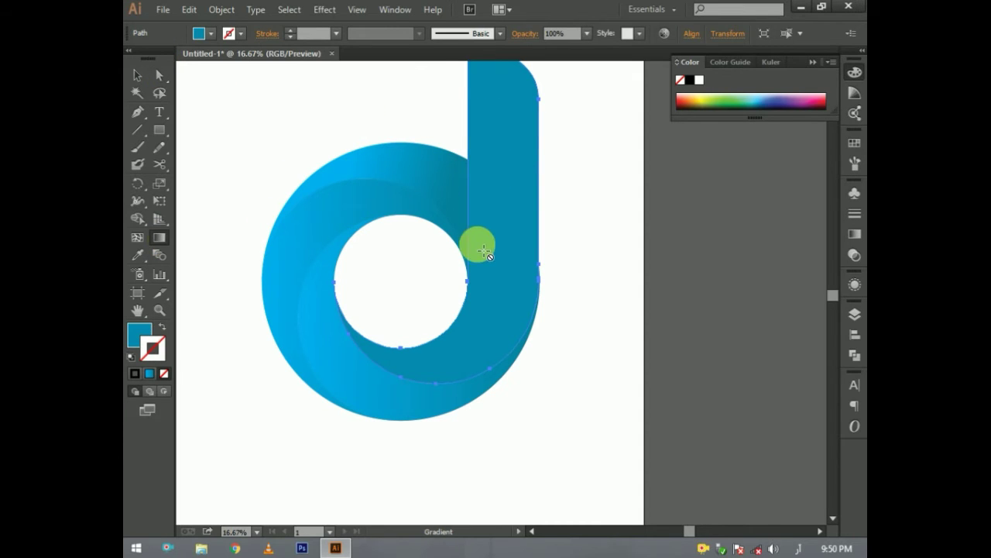
key("ctrl+a")
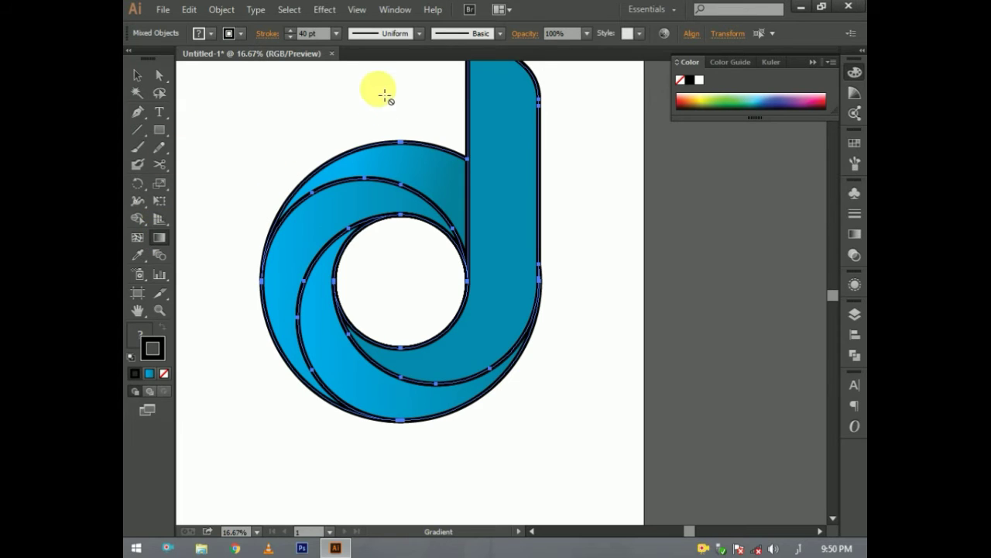
left_click(153, 73)
left_click(273, 104)
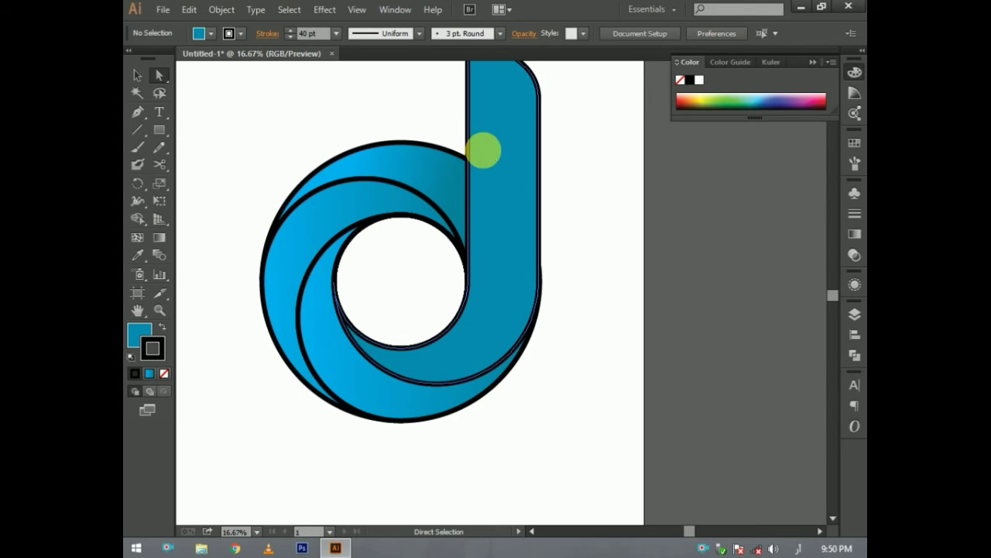
left_click(480, 150)
left_click(167, 237)
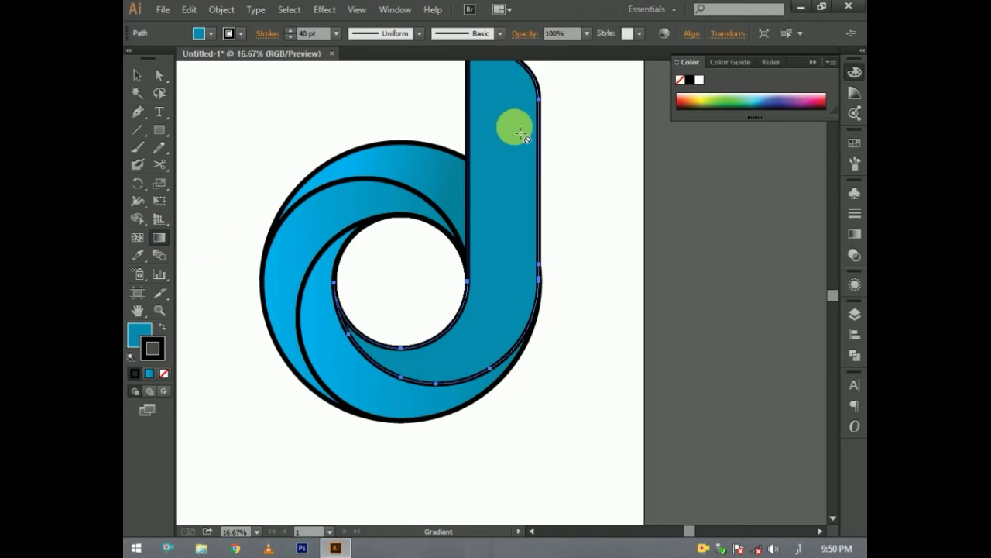
left_click(158, 75)
left_click(233, 93)
scroll(280, 161, "up", 1)
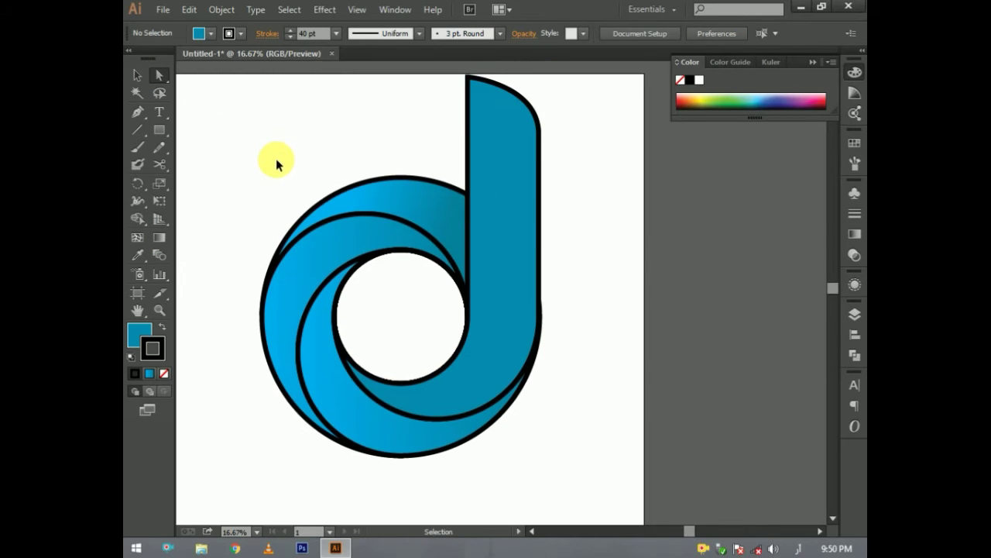
Select all the letter's paths, remove every outline, then select the stem
key("ctrl+a")
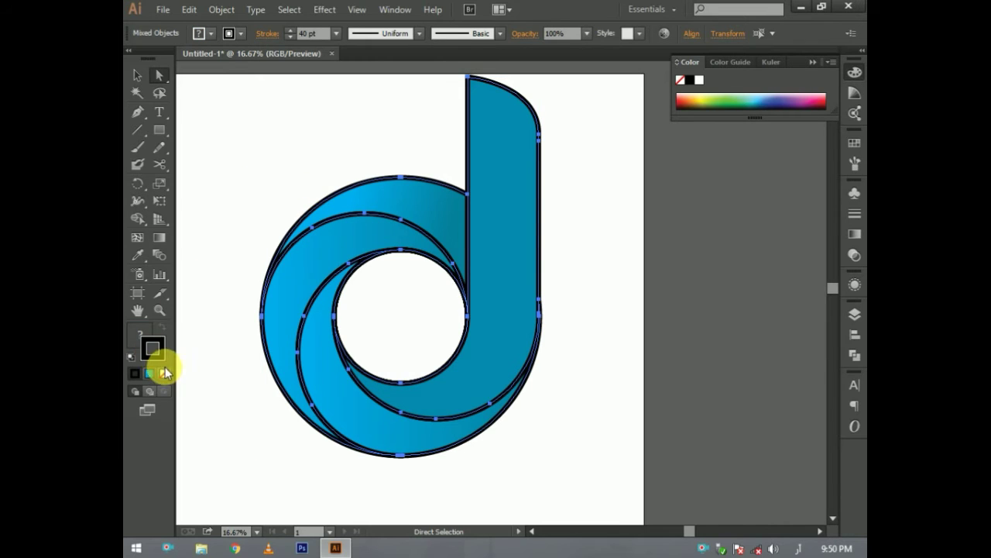
left_click(164, 373)
left_click(245, 93)
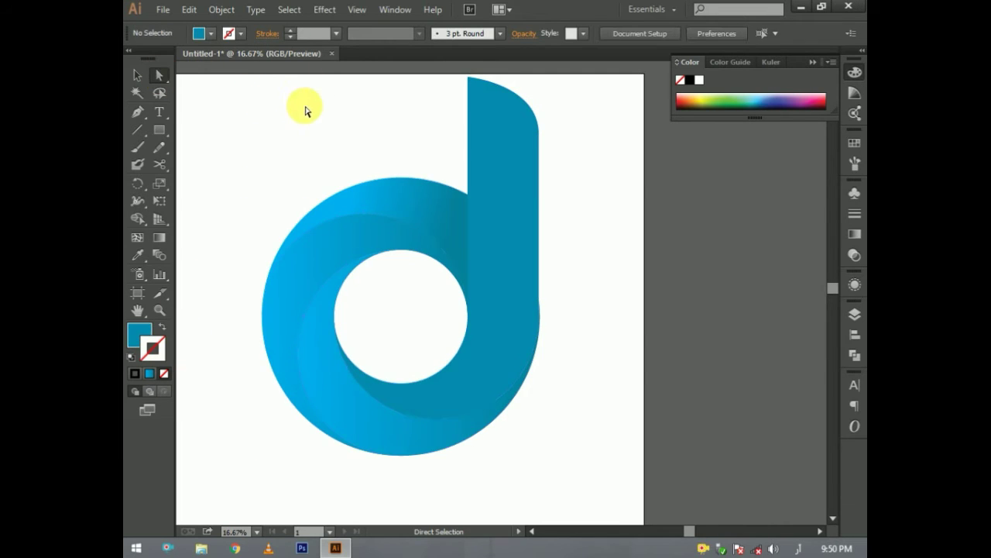
left_click(477, 179)
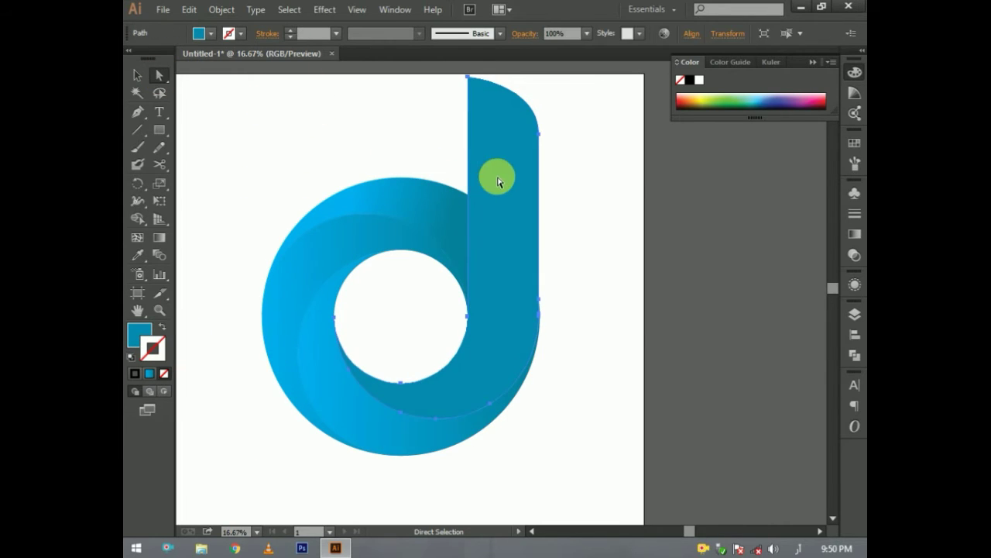
Apply a radial gradient to the stem and set its outline to none
left_click(854, 233)
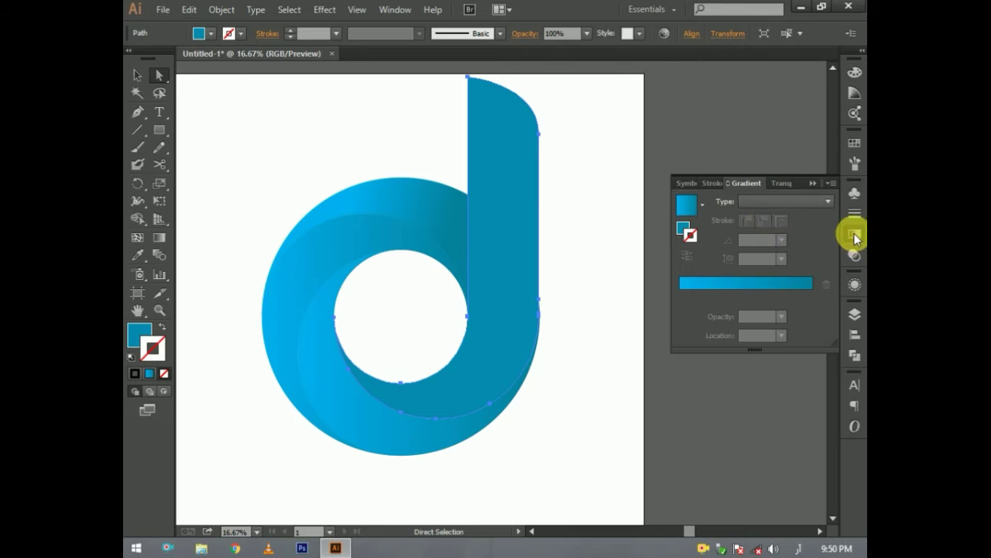
left_click(781, 293)
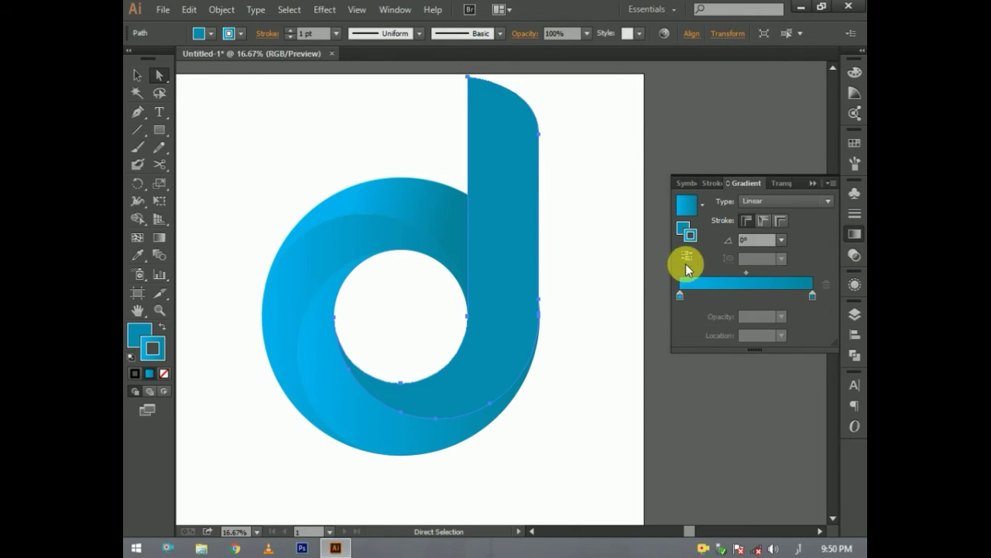
left_click(795, 200)
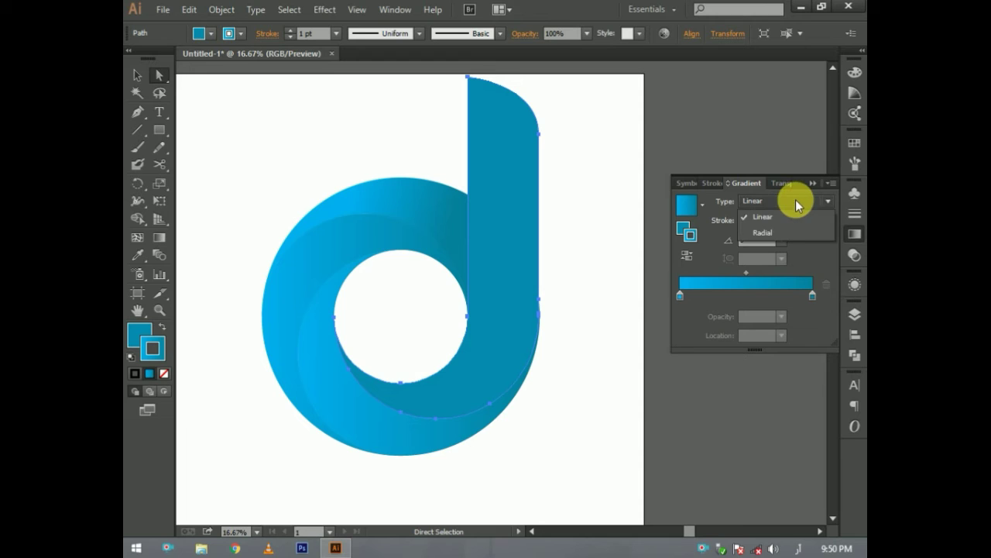
left_click(766, 230)
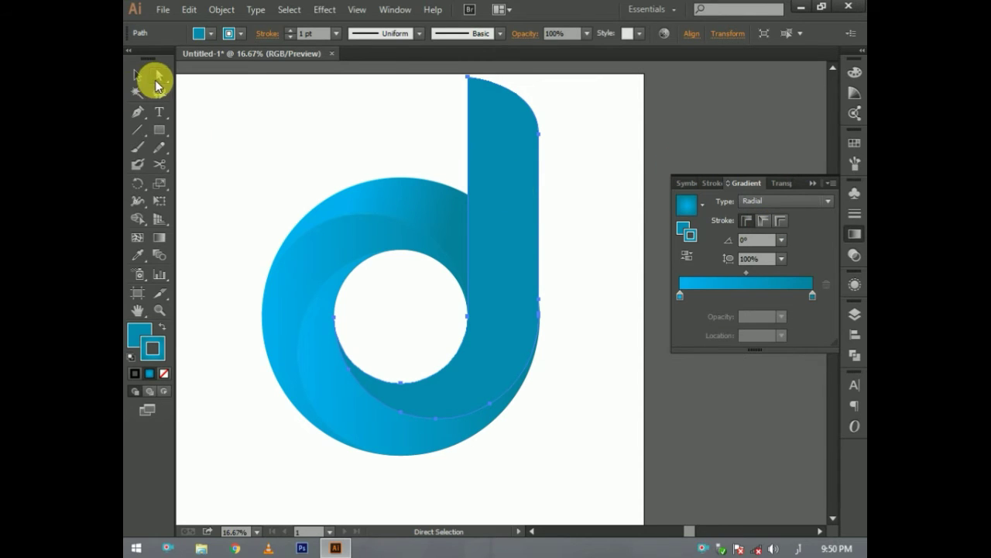
left_click(502, 168)
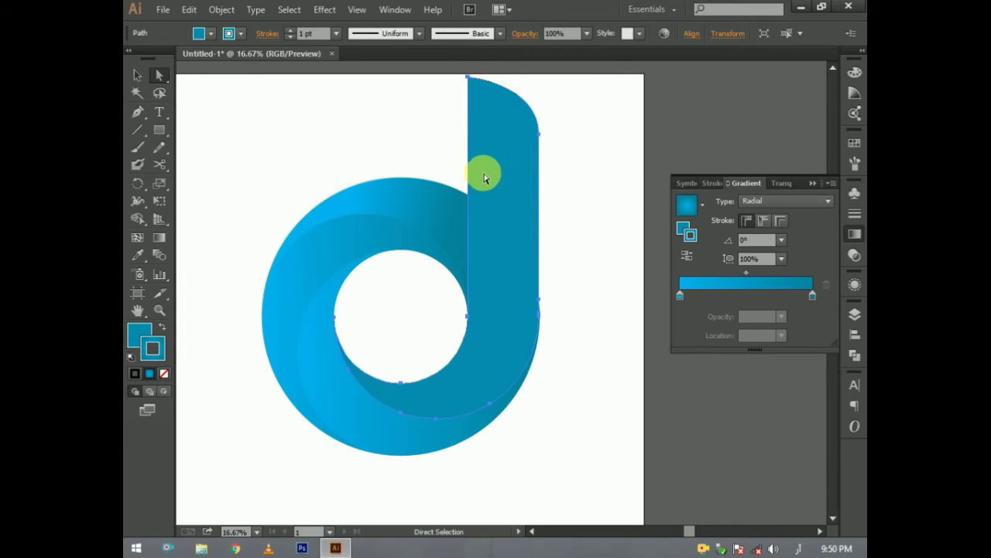
left_click(690, 237)
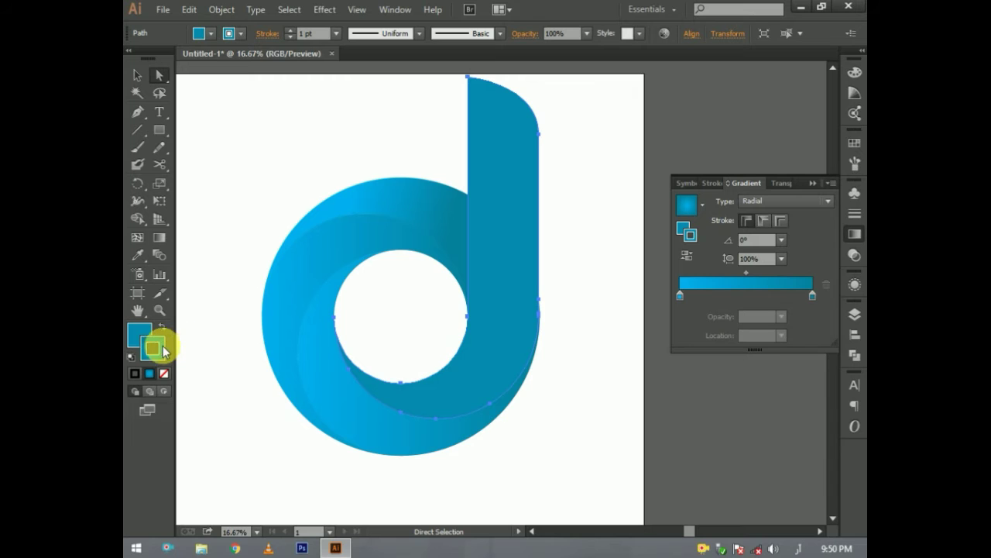
left_click(164, 374)
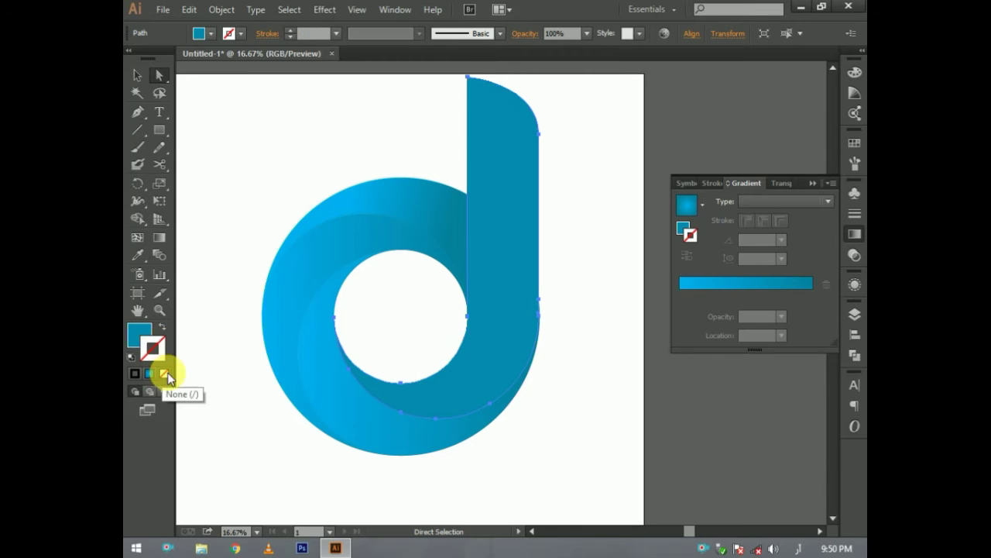
Swap fill and stroke so the stem shows the white-to-orange radial gradient without outline
left_click(414, 225)
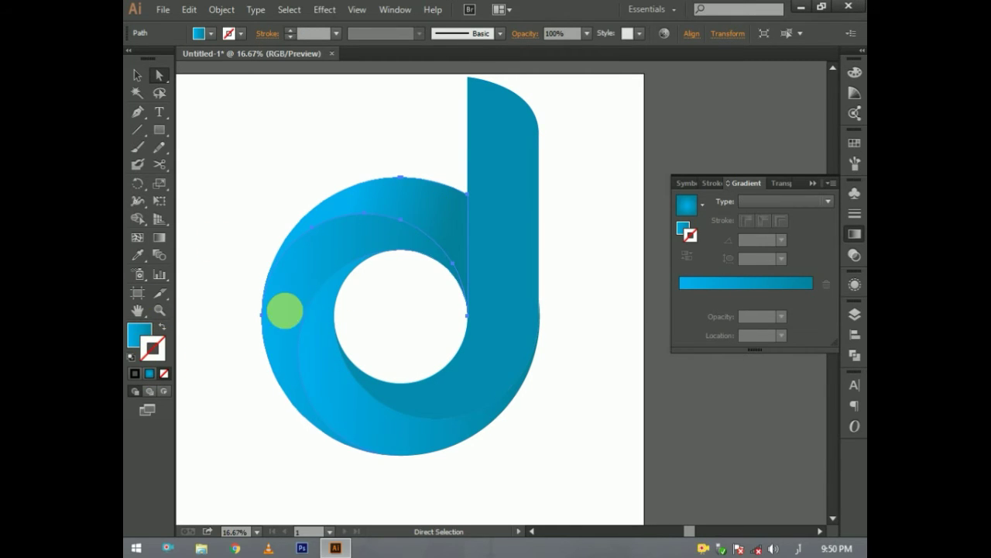
left_click(305, 287)
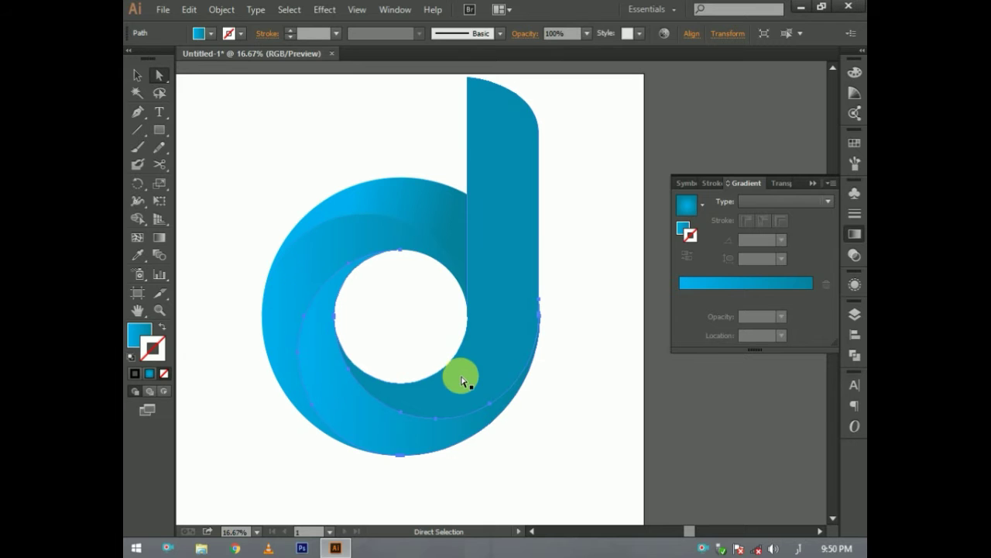
left_click(296, 120)
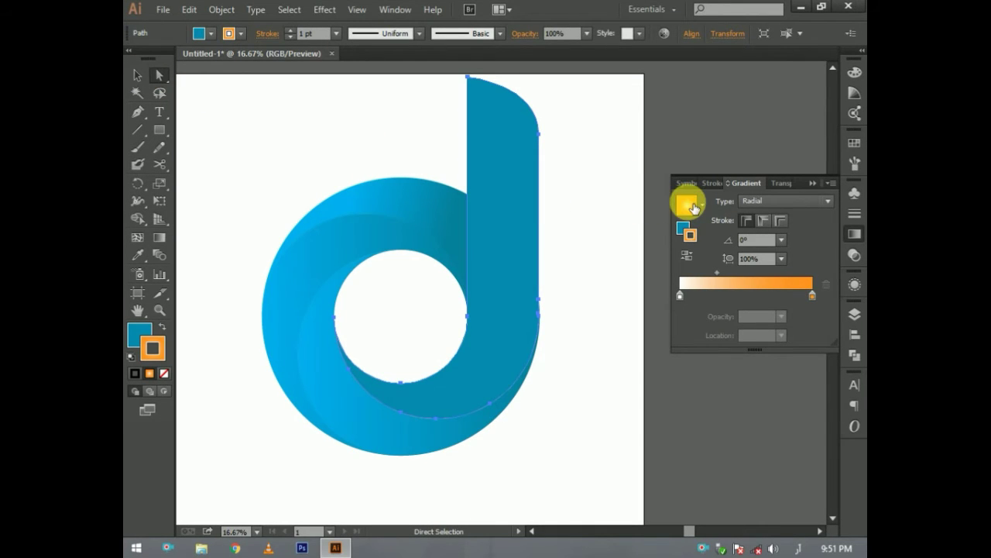
left_click(163, 325)
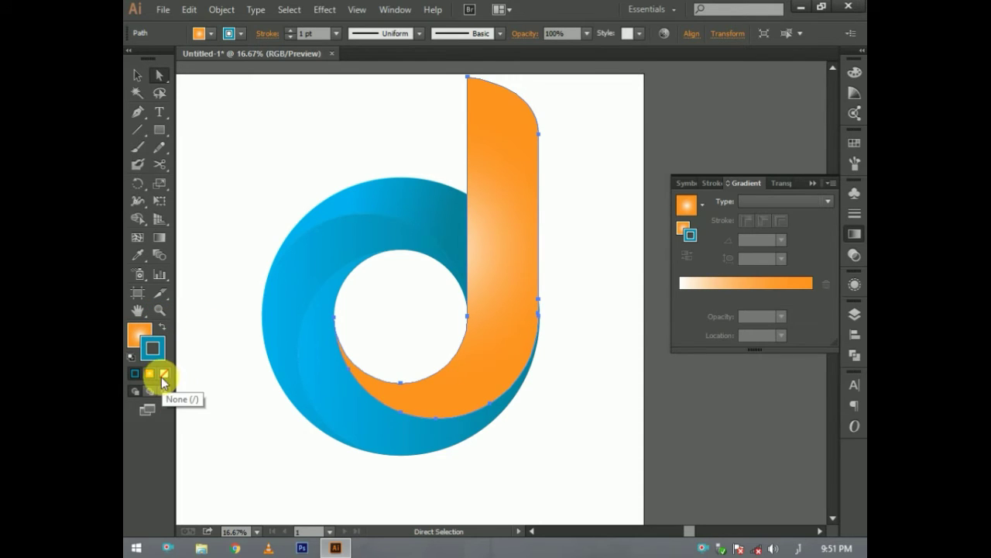
left_click(165, 374)
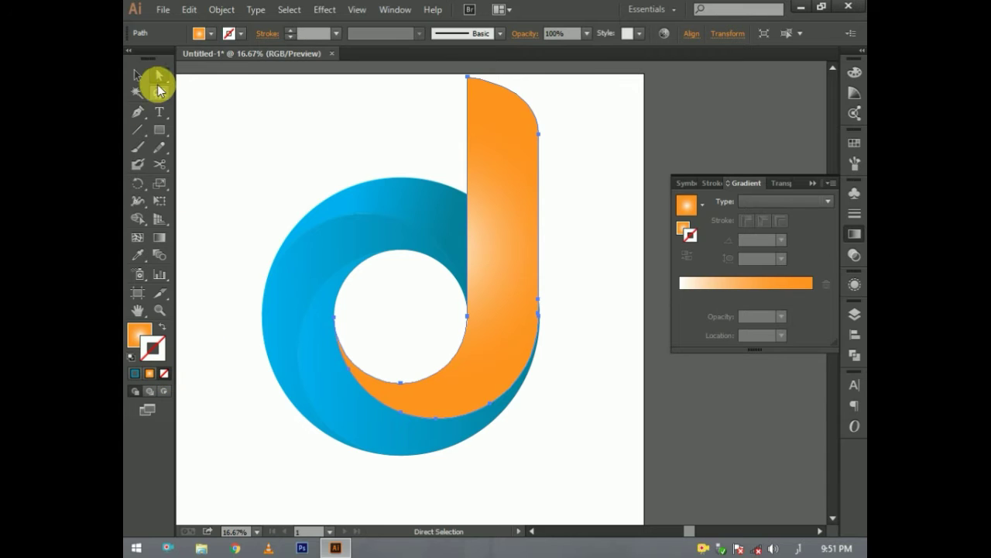
Try copying the stem's orange gradient onto all the artwork, then undo it
left_click(287, 96)
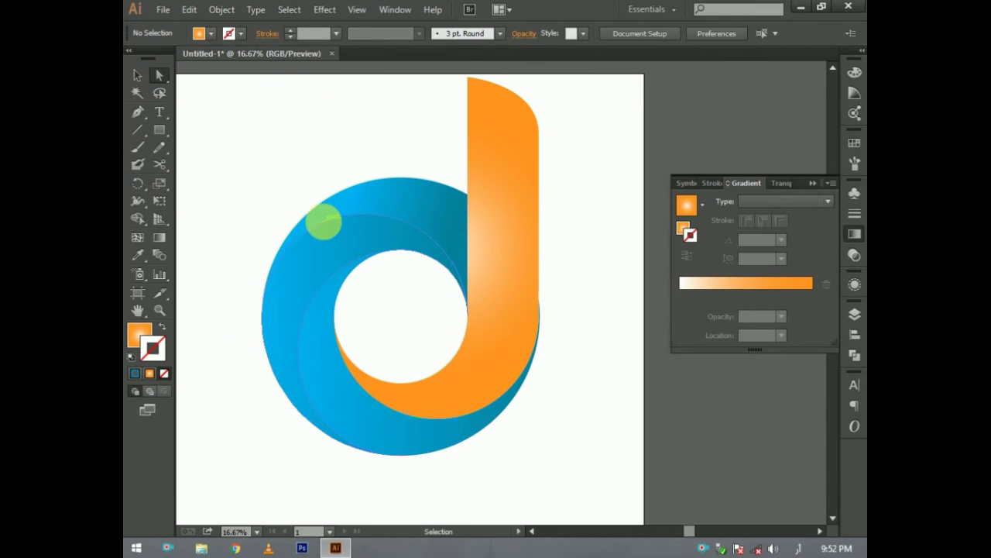
key("ctrl+a")
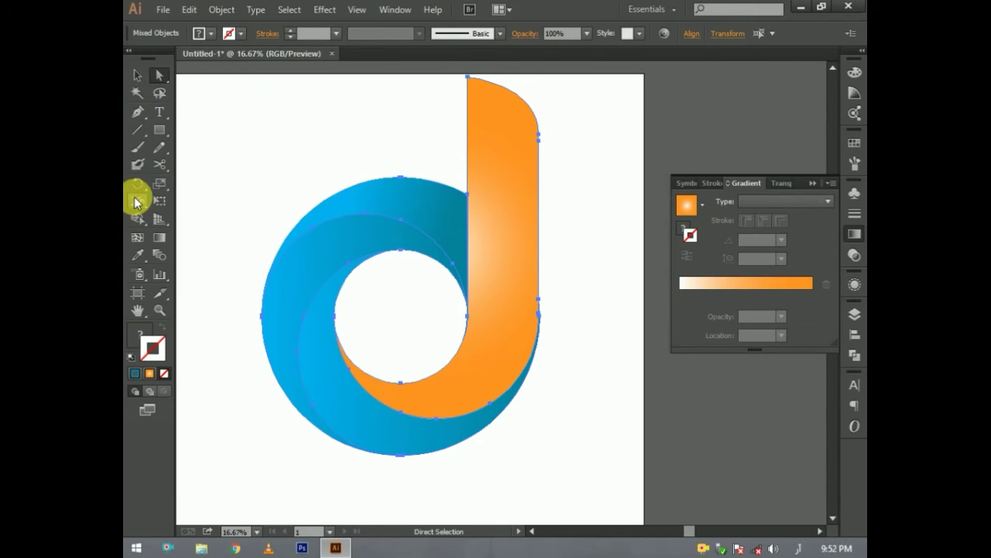
left_click(137, 254)
left_click(500, 167)
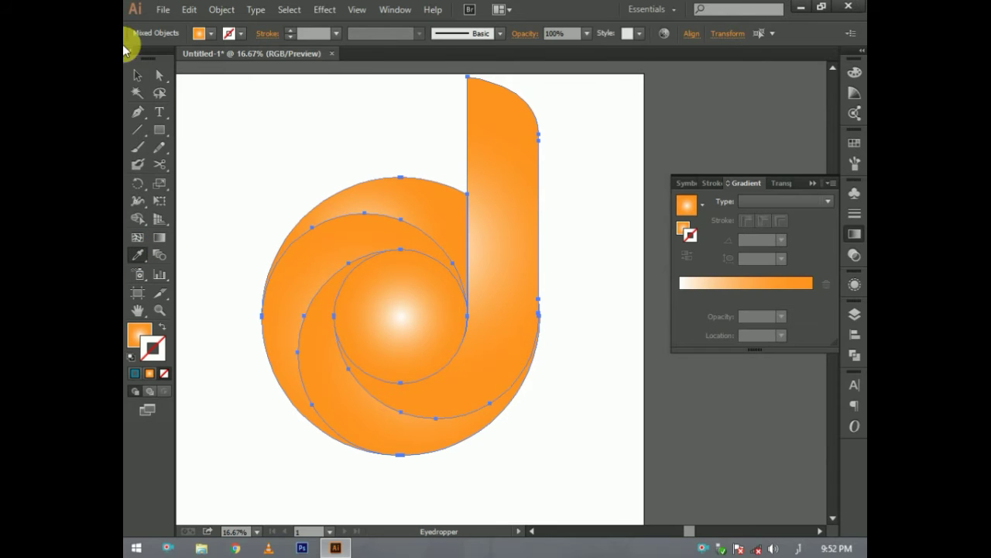
key("ctrl+z")
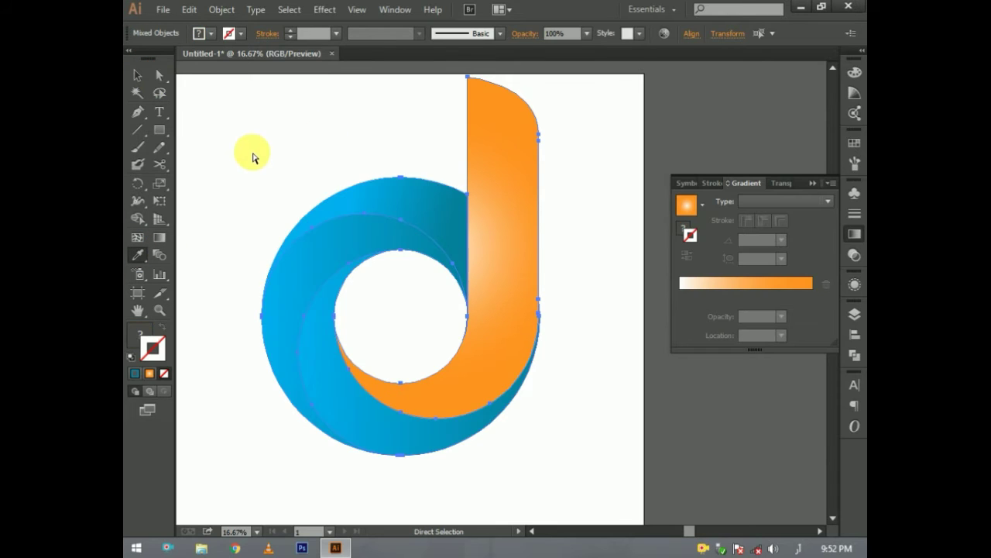
Give the upper blue ring the stem's orange radial gradient with the Eyedropper
left_click(160, 80)
left_click(250, 115)
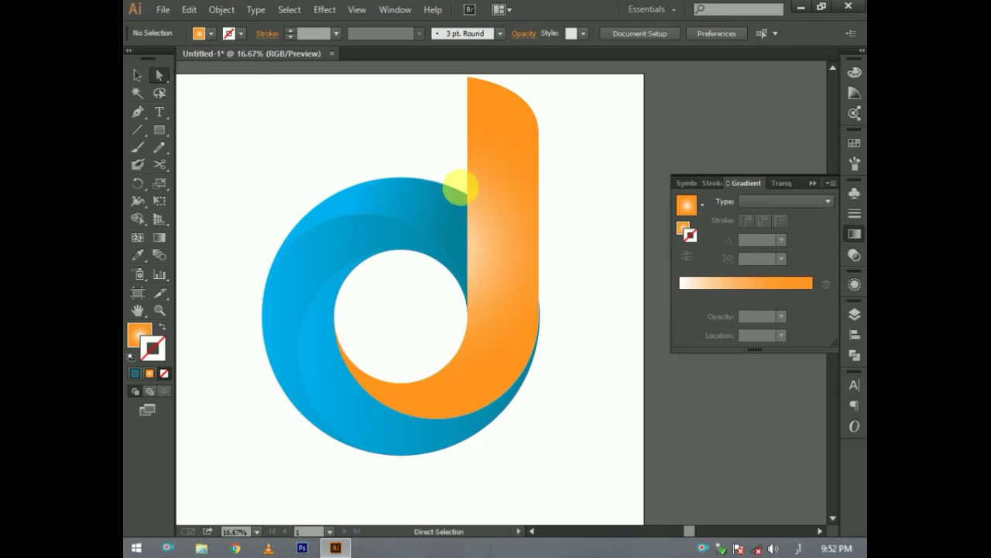
left_click(445, 204)
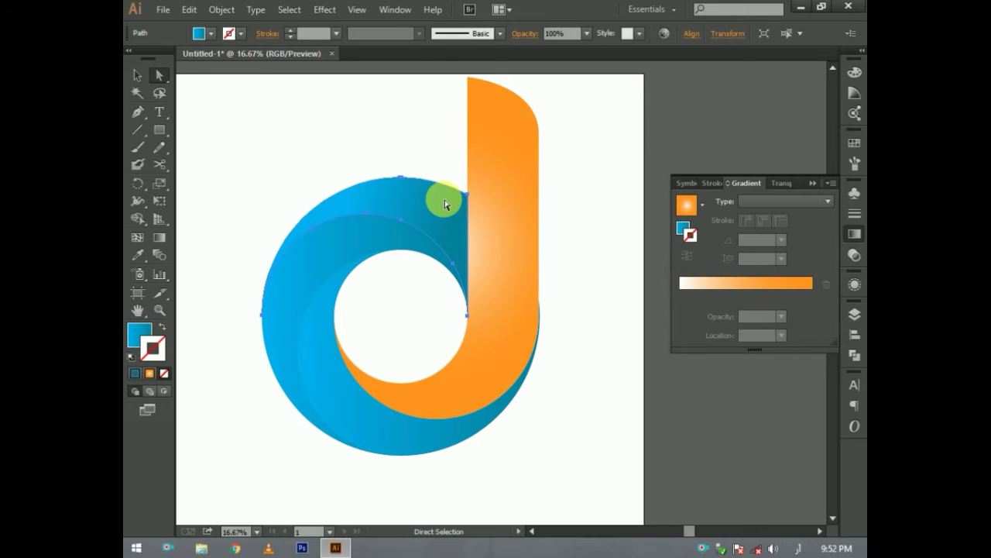
left_click(137, 254)
left_click(496, 211)
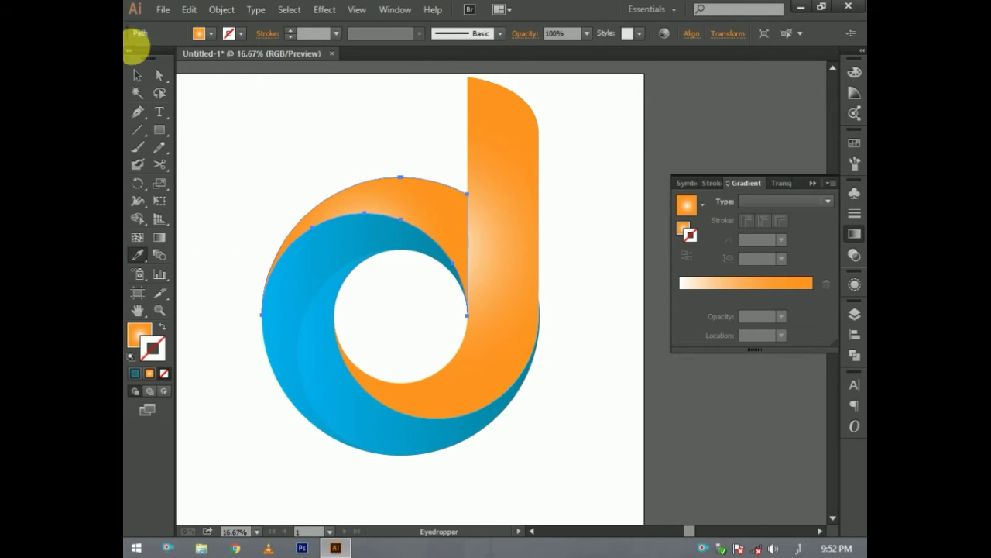
left_click(161, 91)
left_click(306, 261)
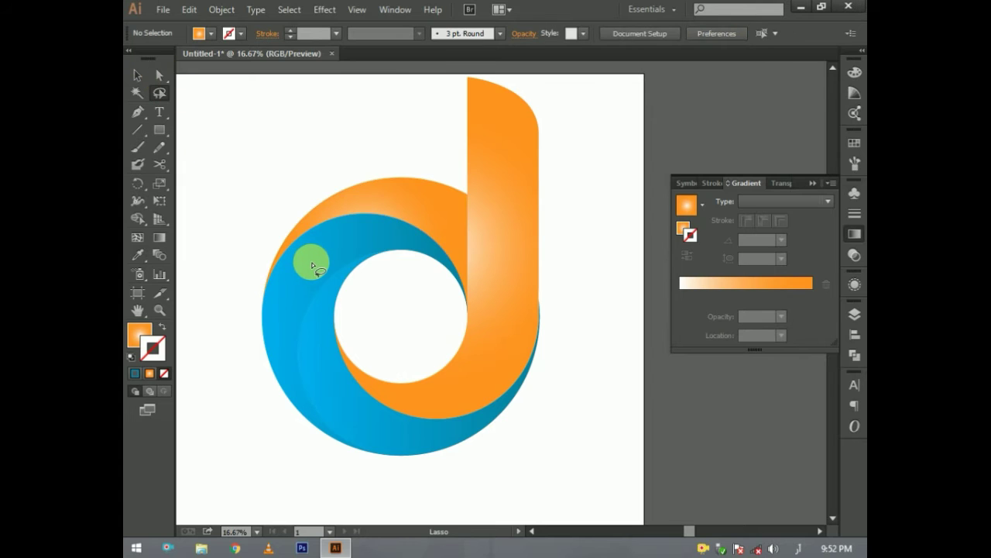
Copy the same orange radial gradient onto the remaining blue ring and the blue crescent
left_click(302, 278)
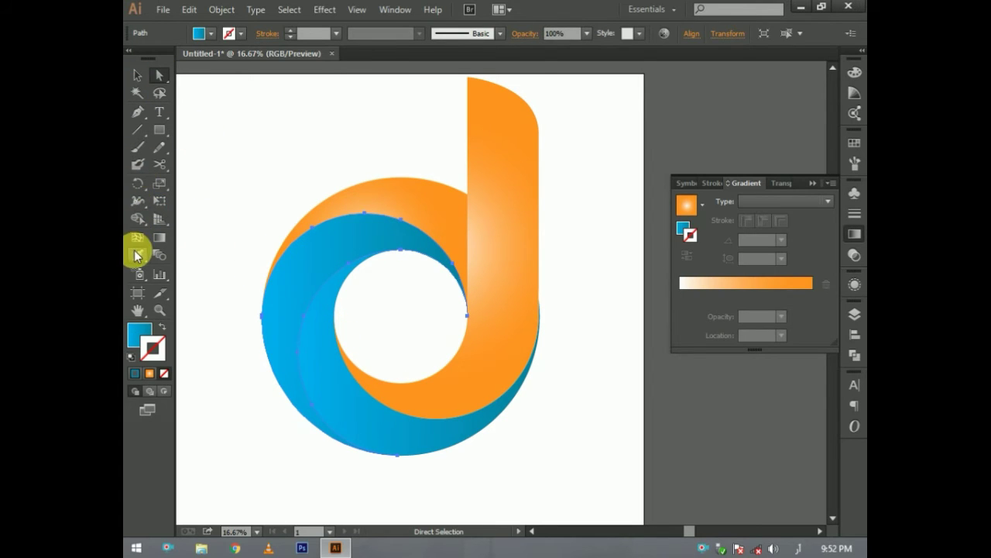
left_click(136, 255)
left_click(505, 248)
left_click(158, 75)
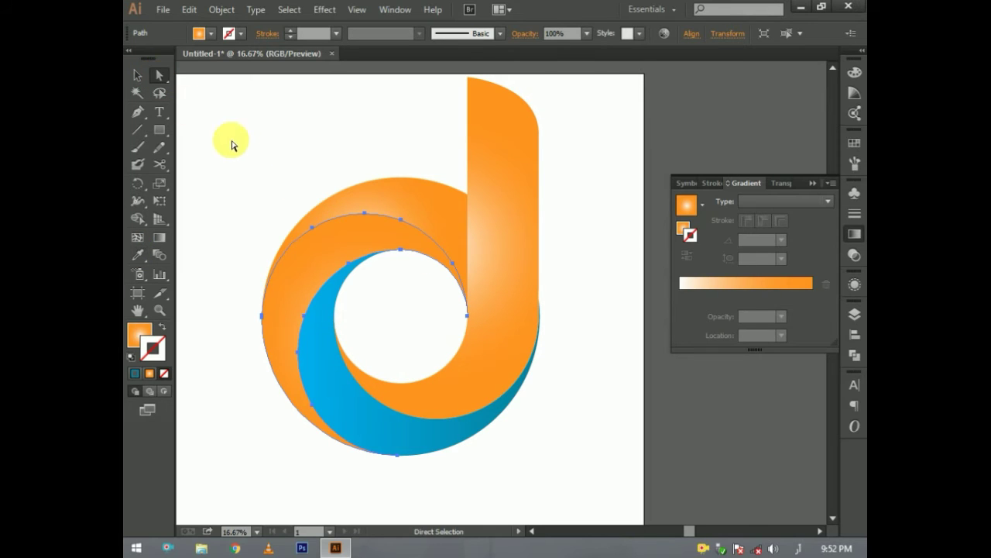
left_click(320, 325)
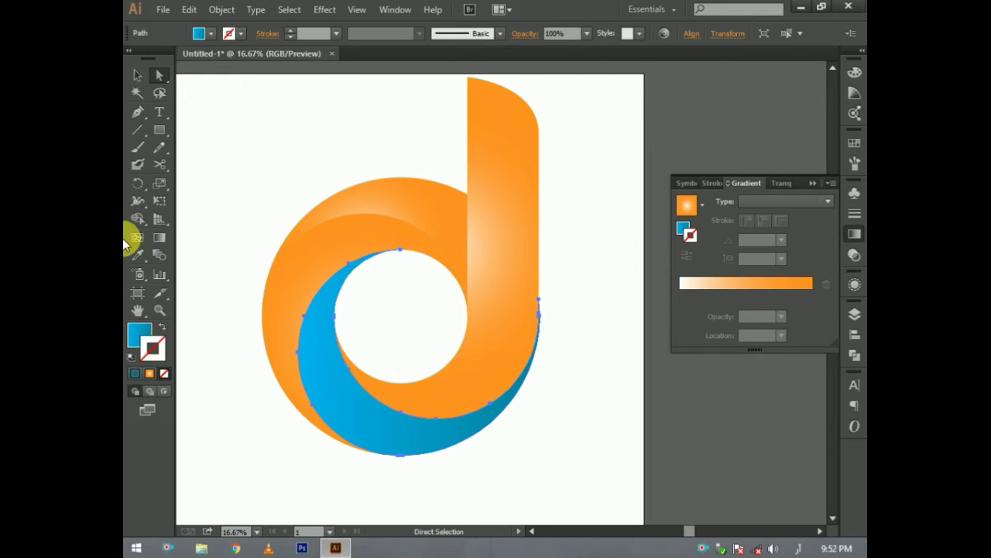
left_click(139, 261)
left_click(486, 251)
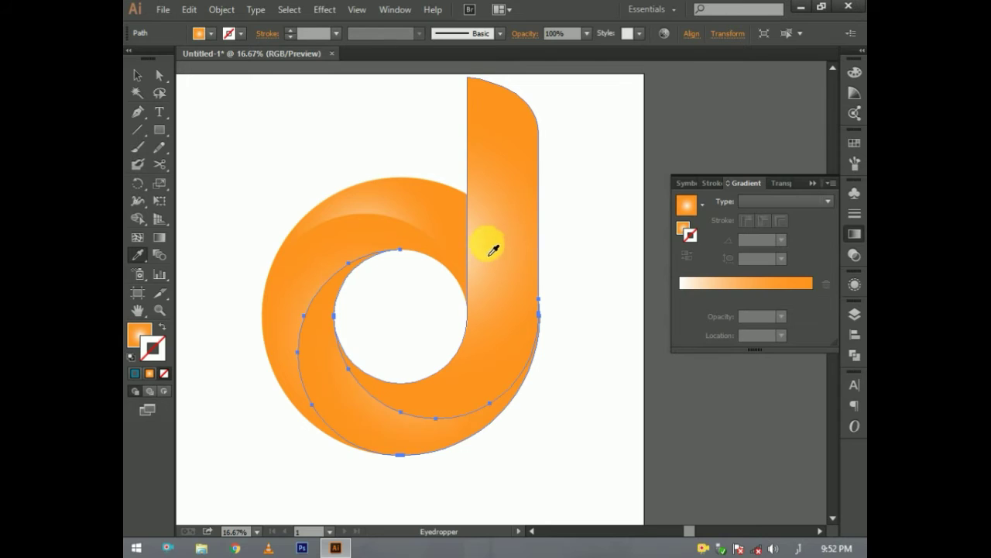
left_click(159, 75)
left_click(228, 116)
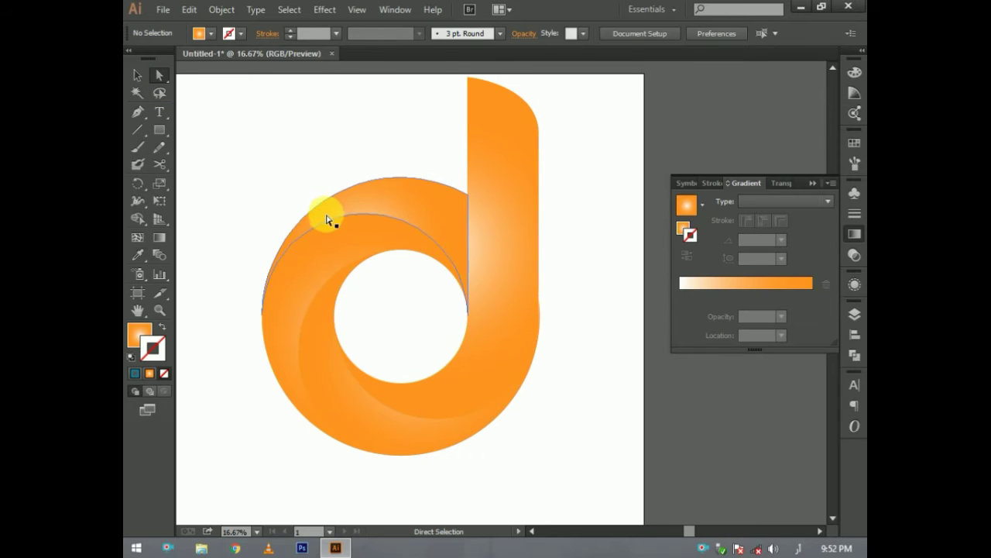
left_click(514, 259)
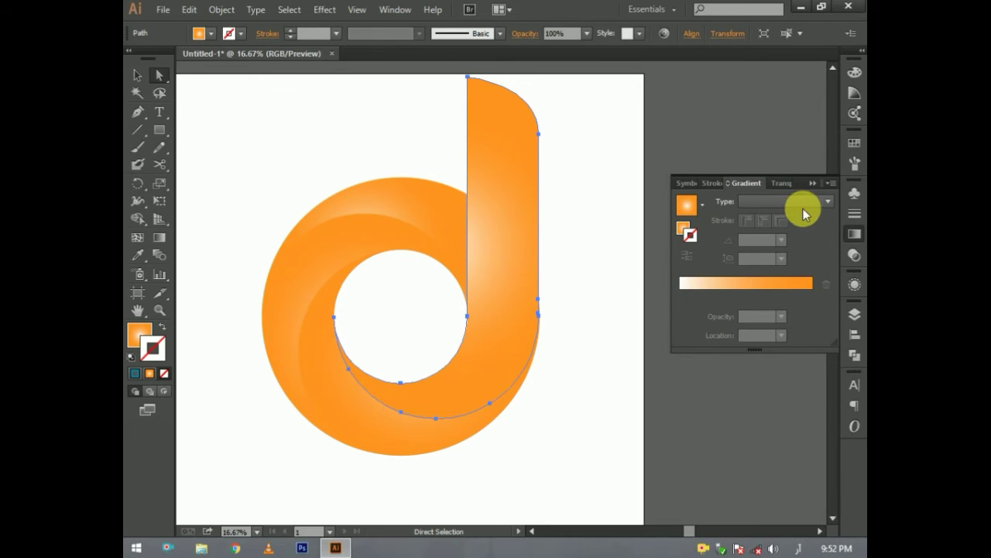
Set the gradient type to Radial and remove the d shape's stroke
left_click(800, 203)
left_click(764, 231)
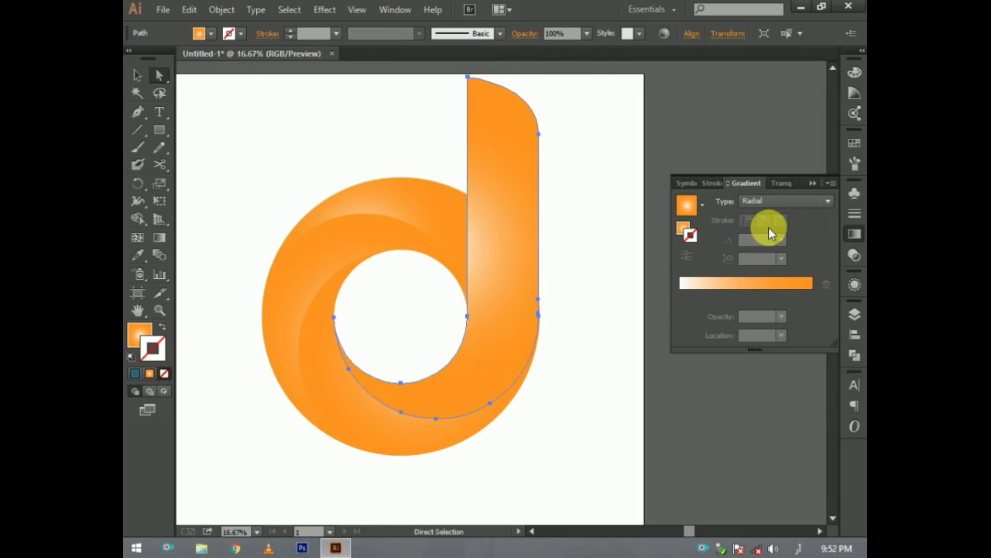
left_click(164, 375)
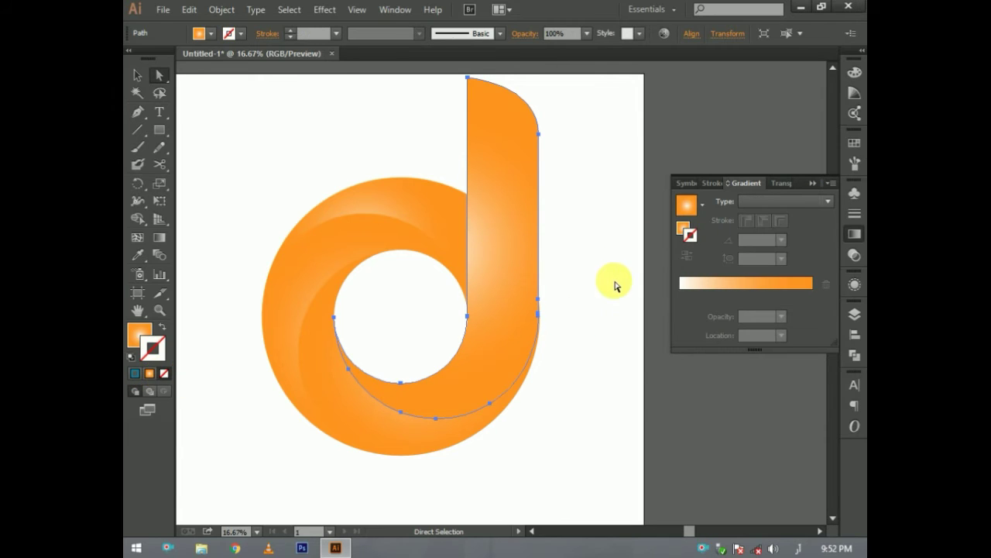
left_click(647, 275)
Remove the extra gradient stop and darken the left stop to 55% black
left_click(719, 287)
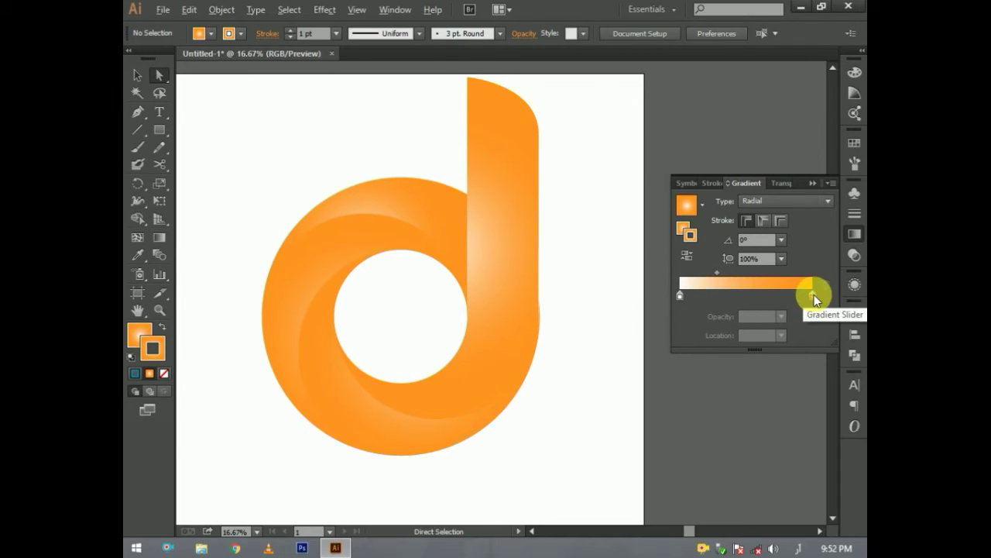
left_click(720, 296)
left_click_drag(681, 295, 675, 320)
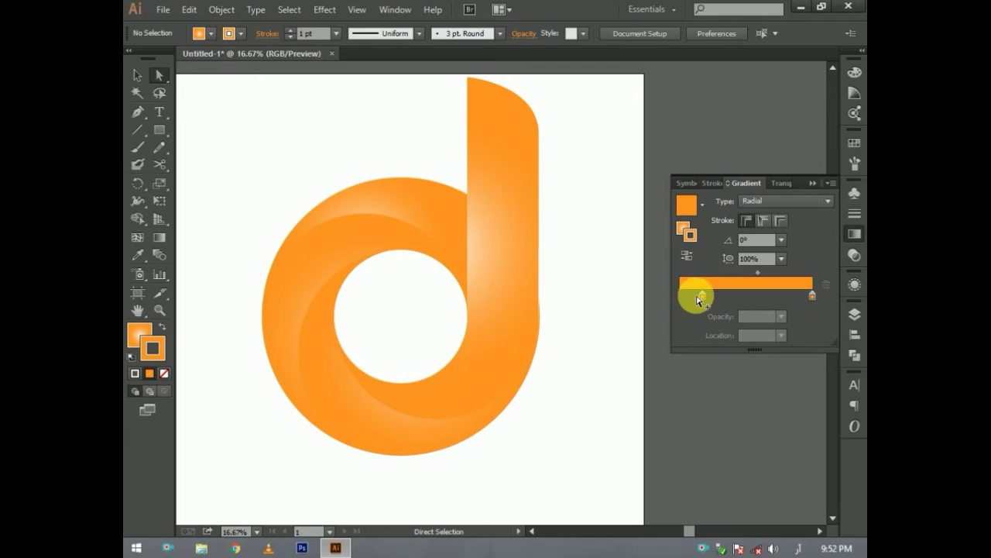
double_click(679, 295)
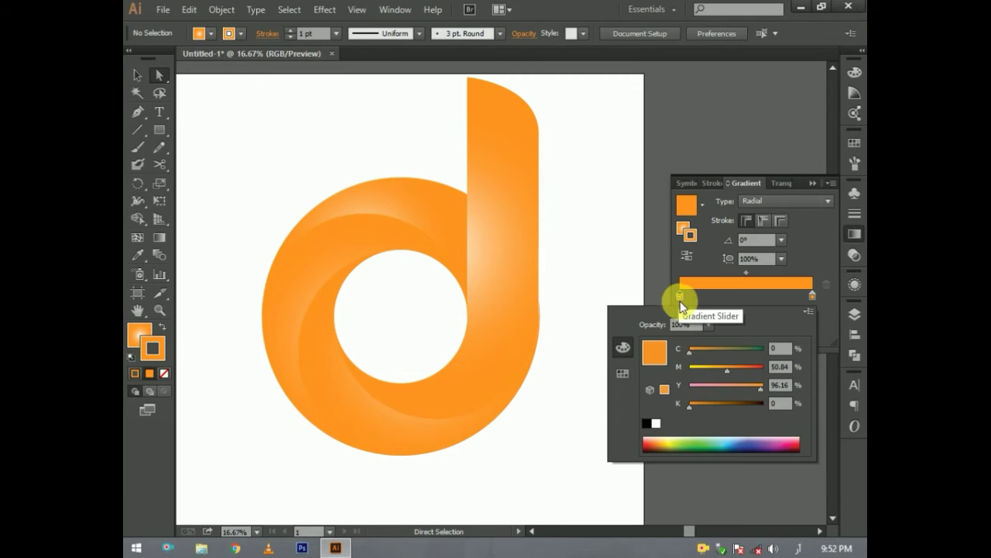
left_click_drag(692, 410, 730, 406)
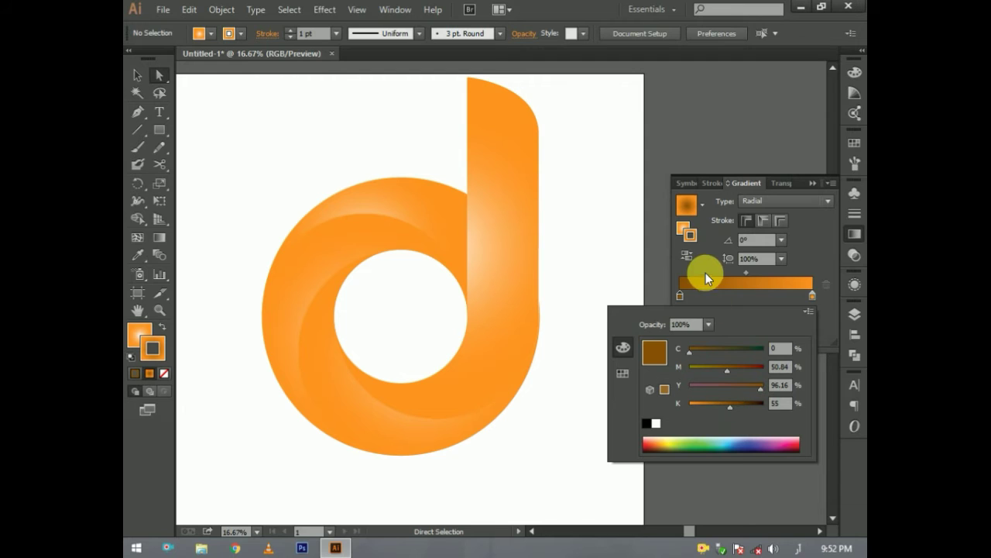
left_click(813, 203)
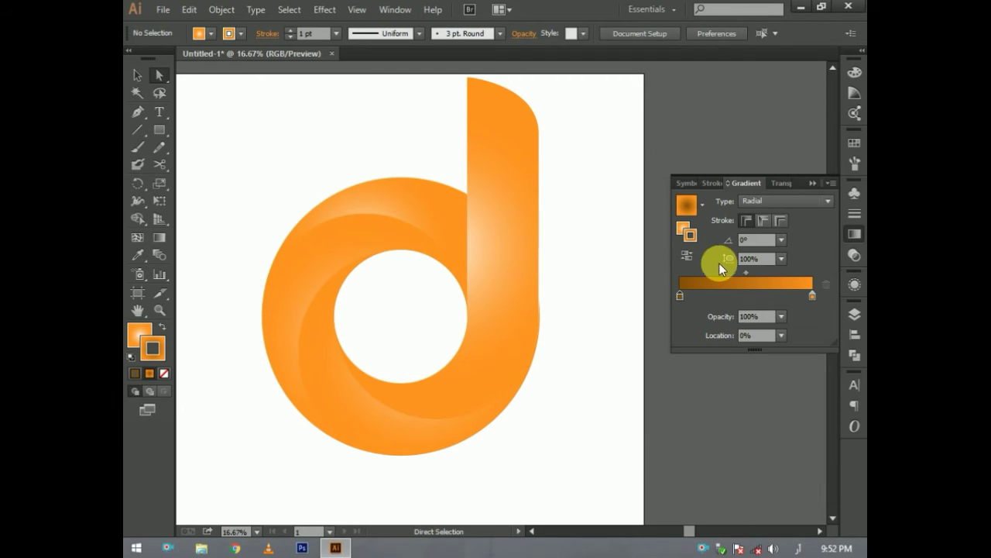
Keep the d shape's stroke set to None and select the d-shaped path
left_click(165, 330)
left_click(166, 330)
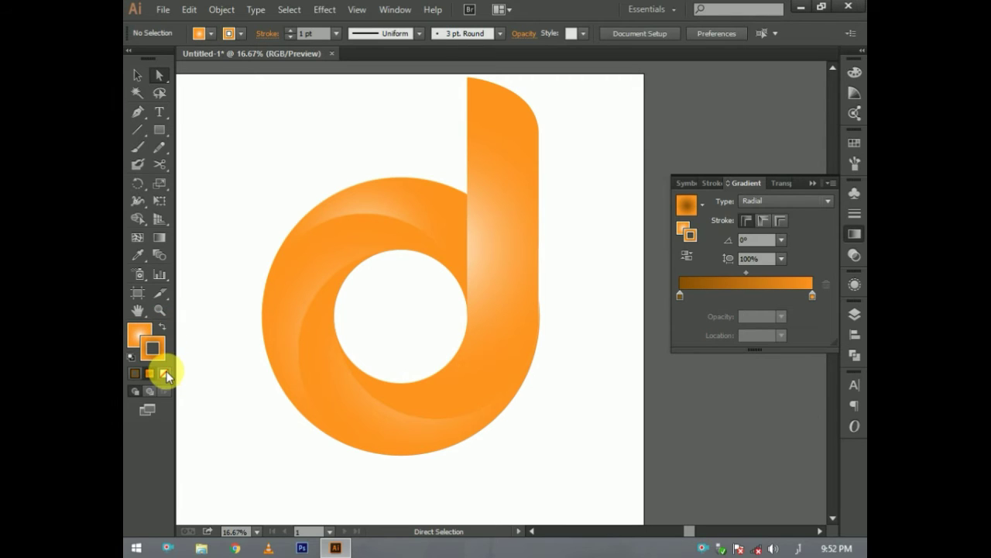
left_click(165, 373)
left_click(530, 234)
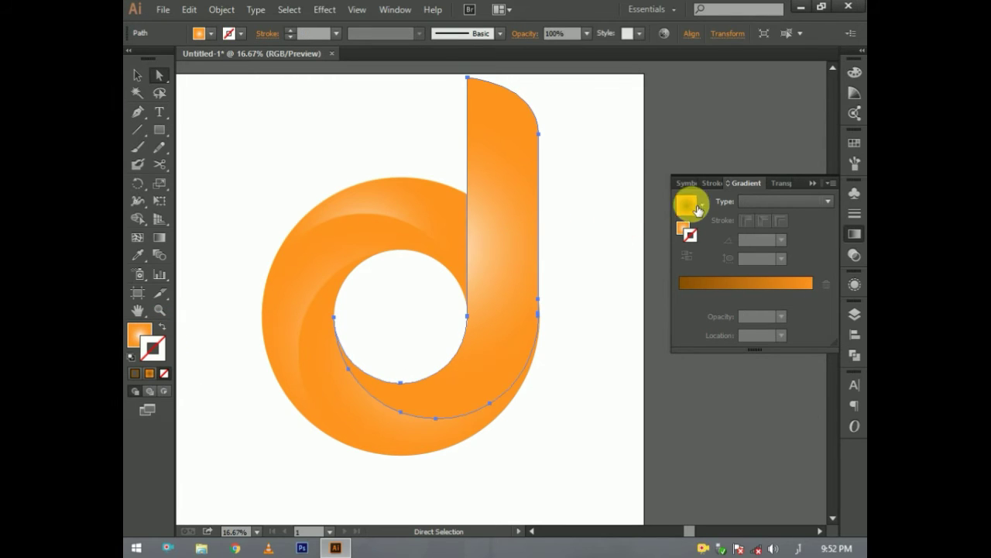
Experiment with the path's stroke and gradient direction, restoring the path after an accidental delete
left_click(464, 225)
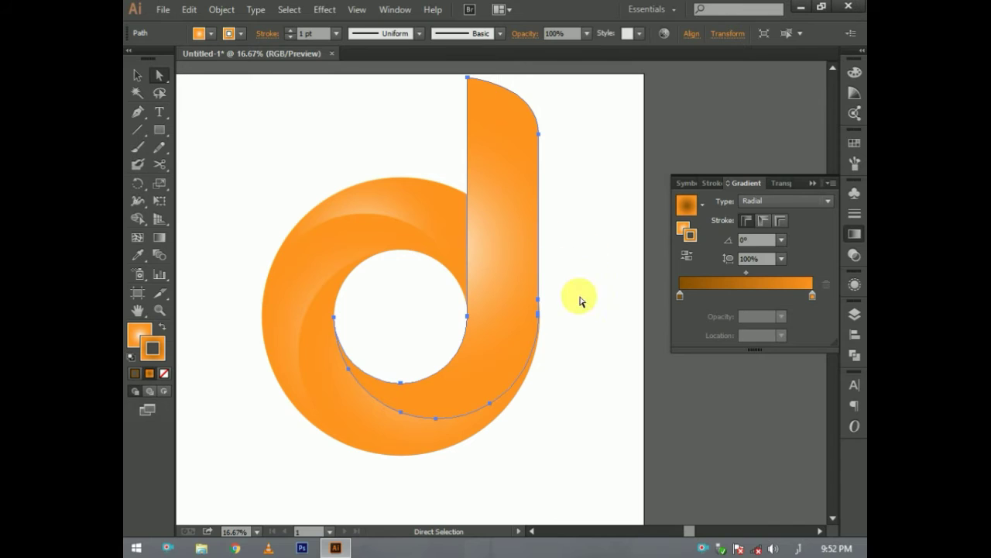
left_click(164, 373)
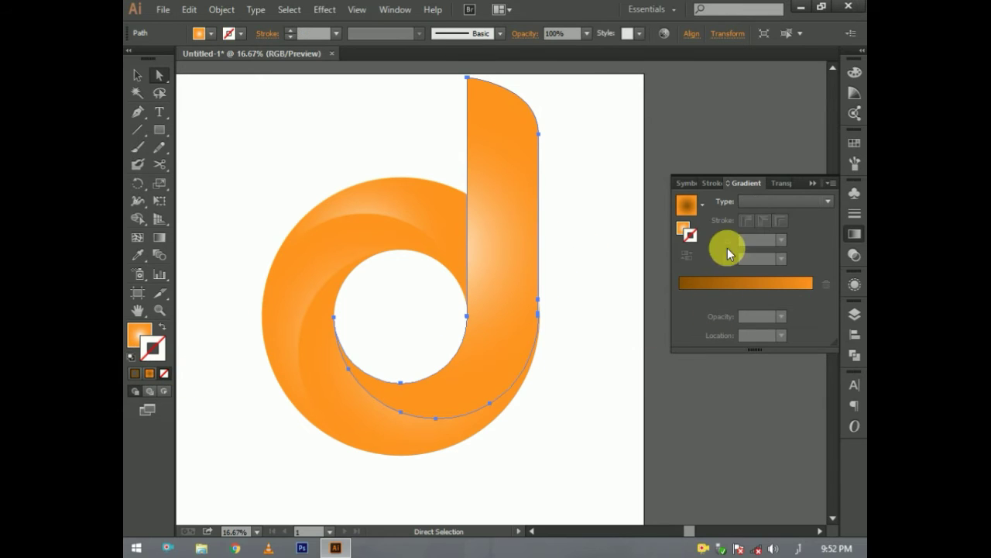
left_click(696, 211)
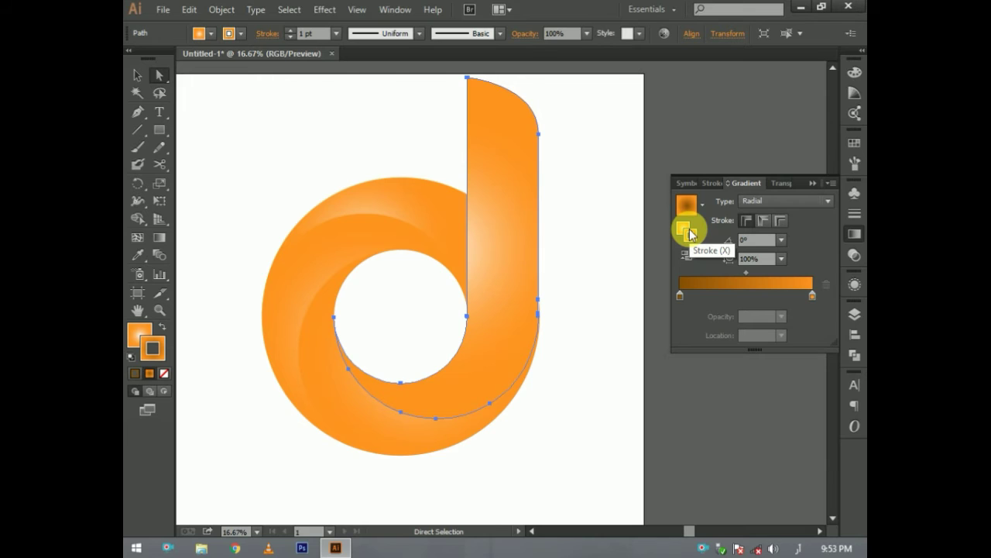
key("Delete")
key("ctrl+z")
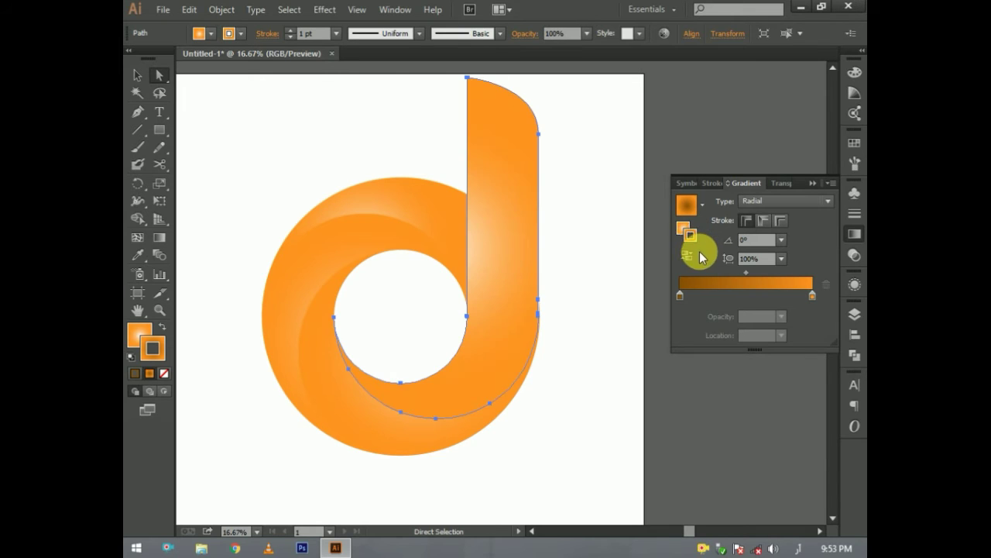
left_click(686, 256)
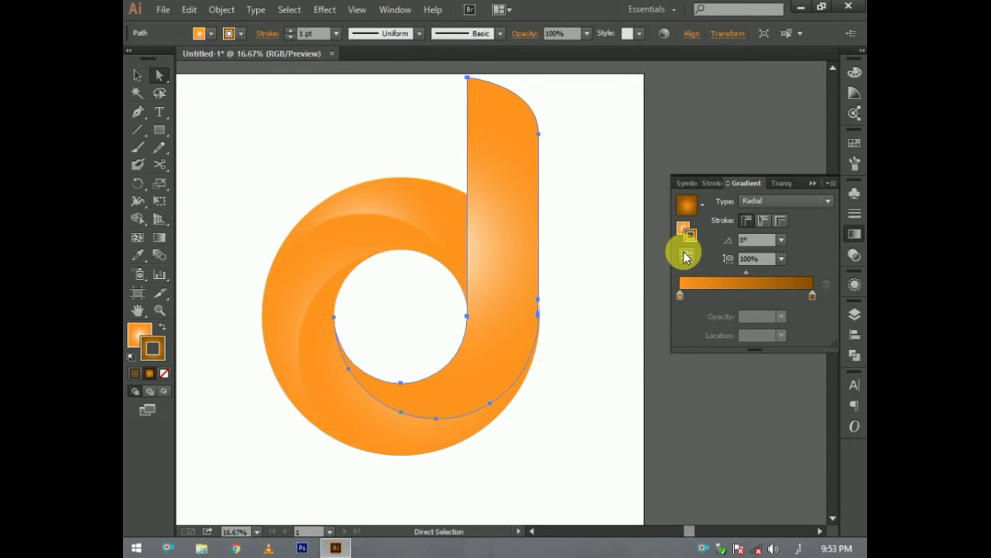
left_click(686, 257)
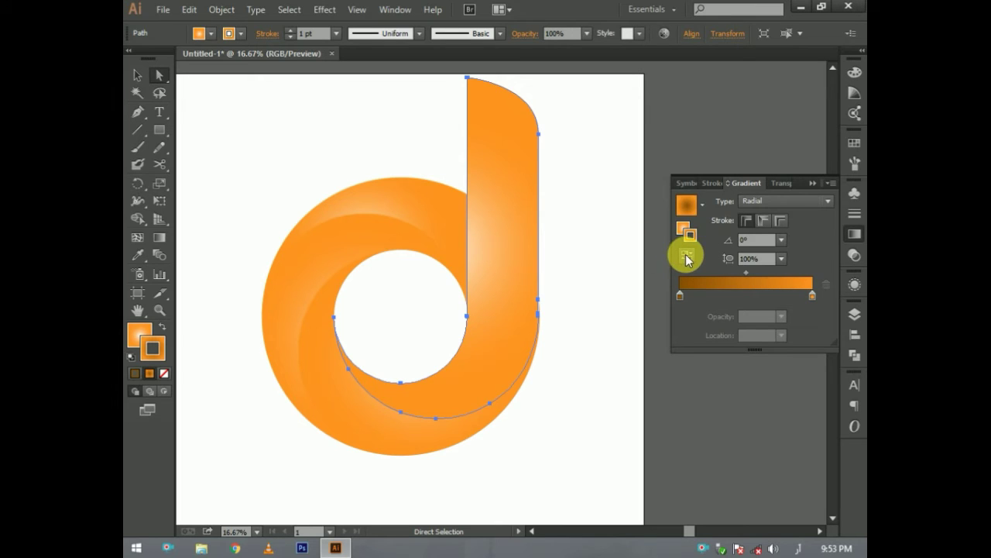
Try the Golden Ring and Sky gradient presets on the path
left_click(701, 205)
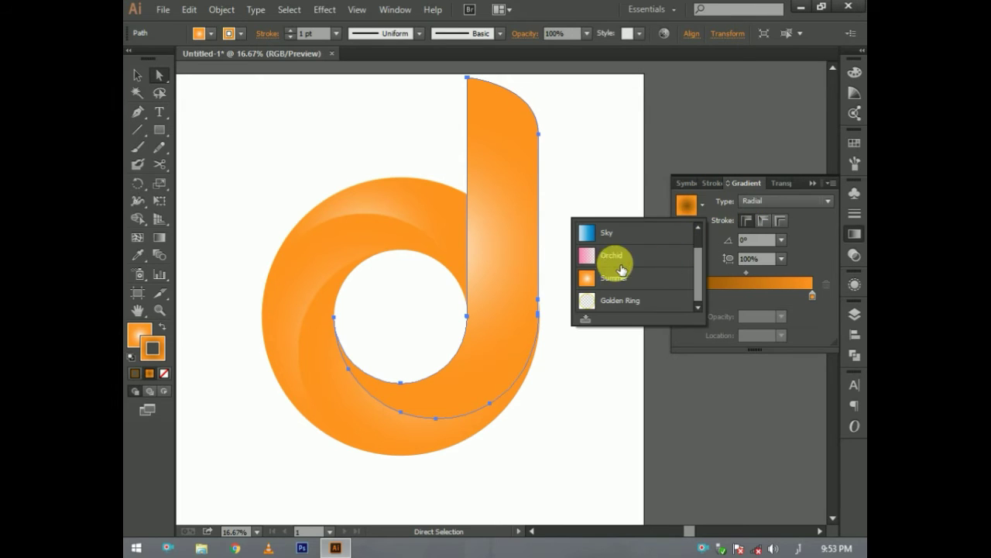
left_click(610, 301)
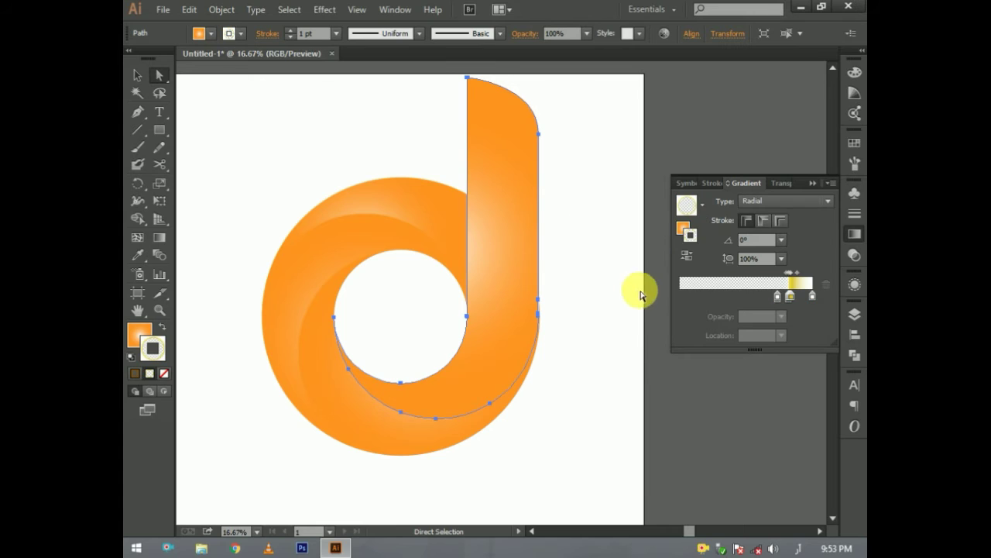
left_click(701, 206)
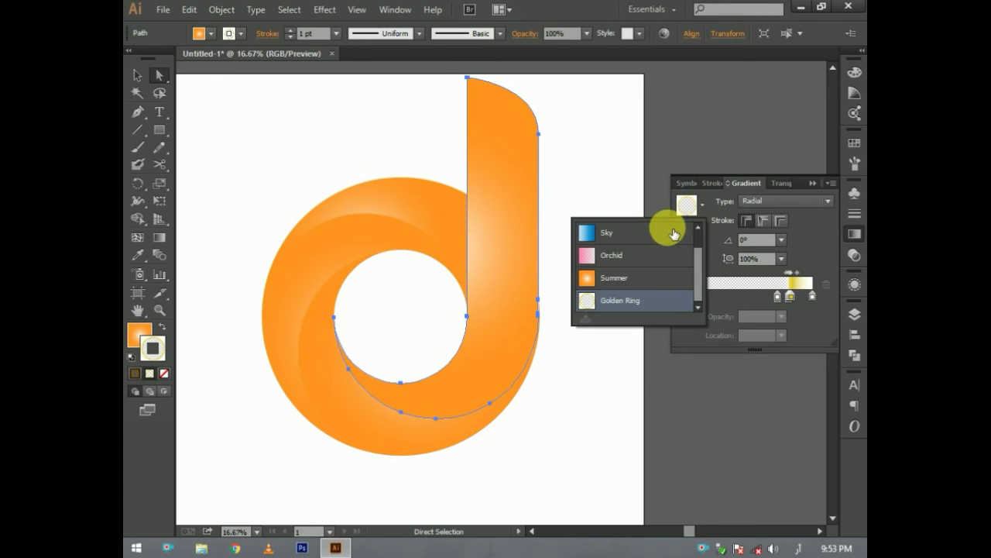
left_click(645, 239)
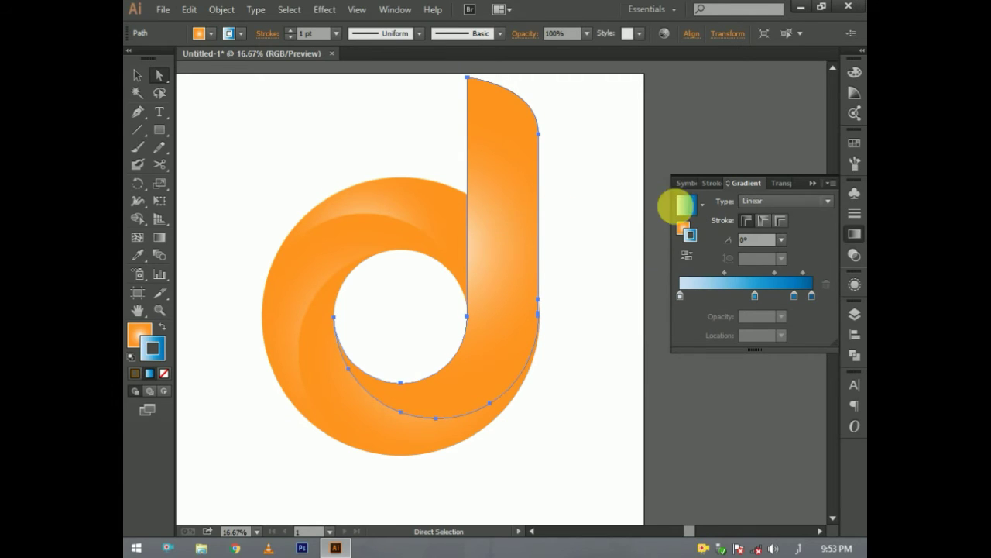
scroll(501, 241, "up", 1)
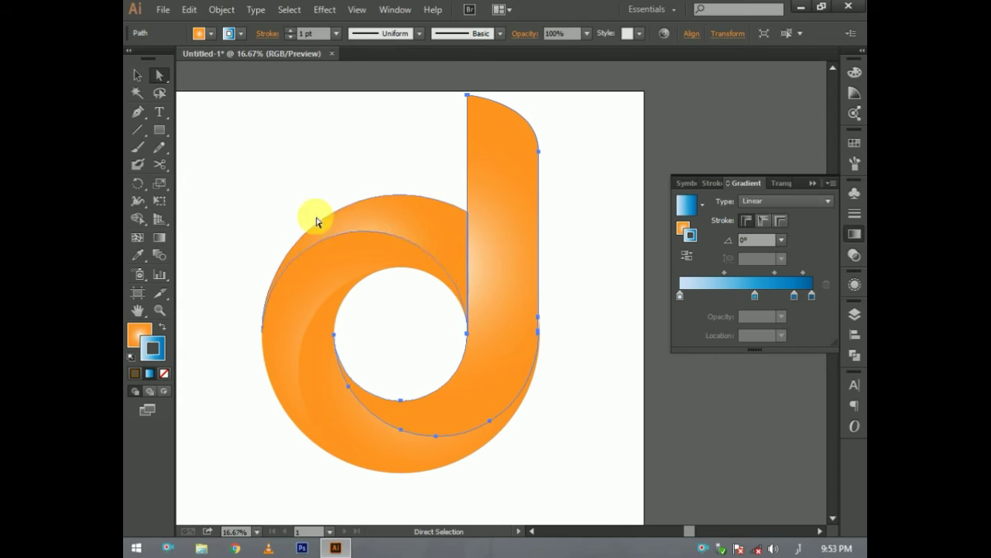
Set the inner curve's outline to None, leaving its radial orange fill
left_click(138, 332)
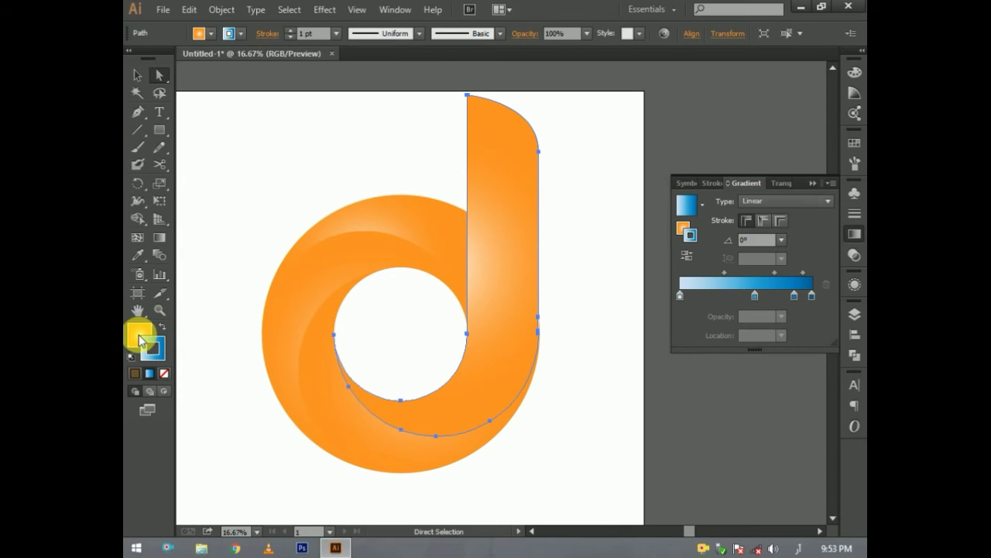
left_click(161, 360)
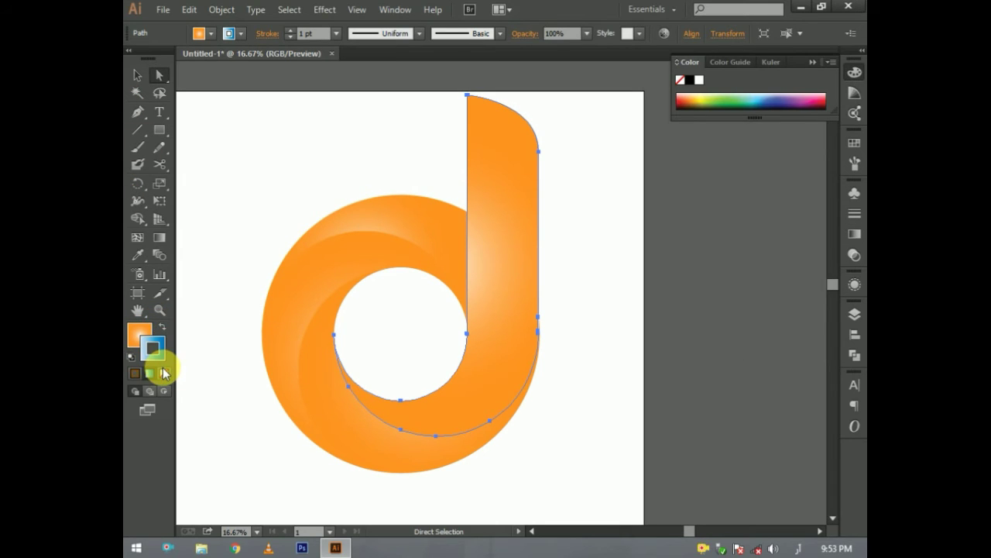
left_click(163, 373)
left_click(138, 332)
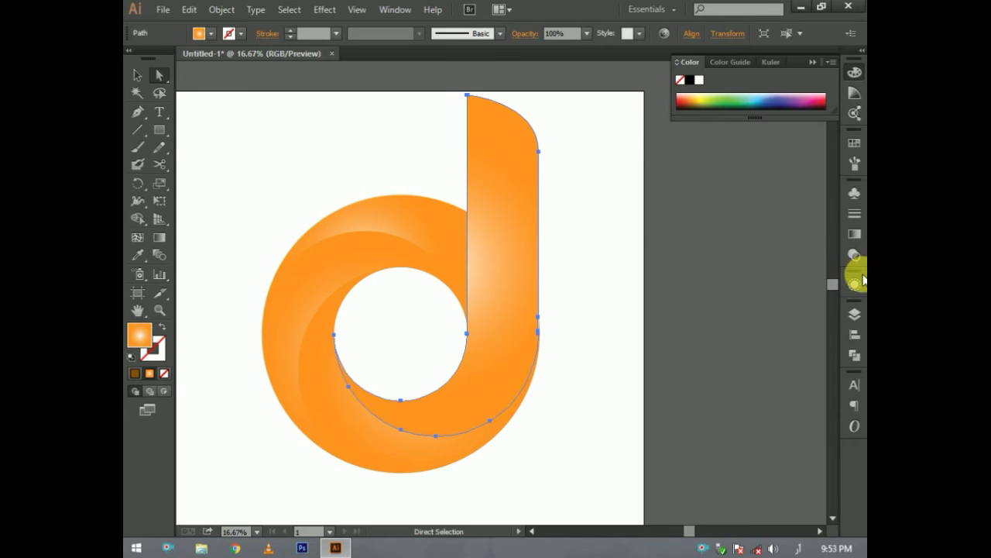
left_click(855, 234)
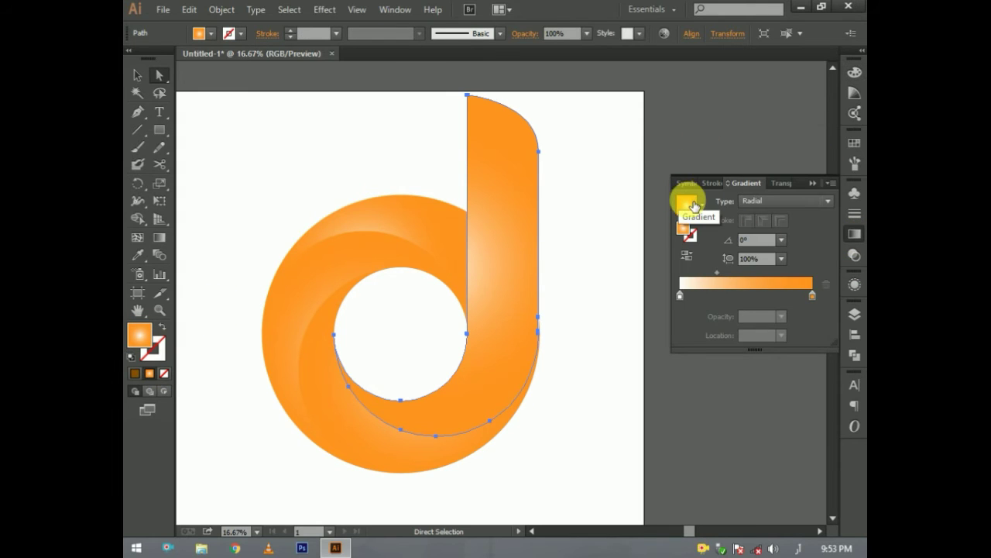
Darken the left gradient stop to 51% black, switch to Linear, and add a stop at 32.8%
left_click(680, 296)
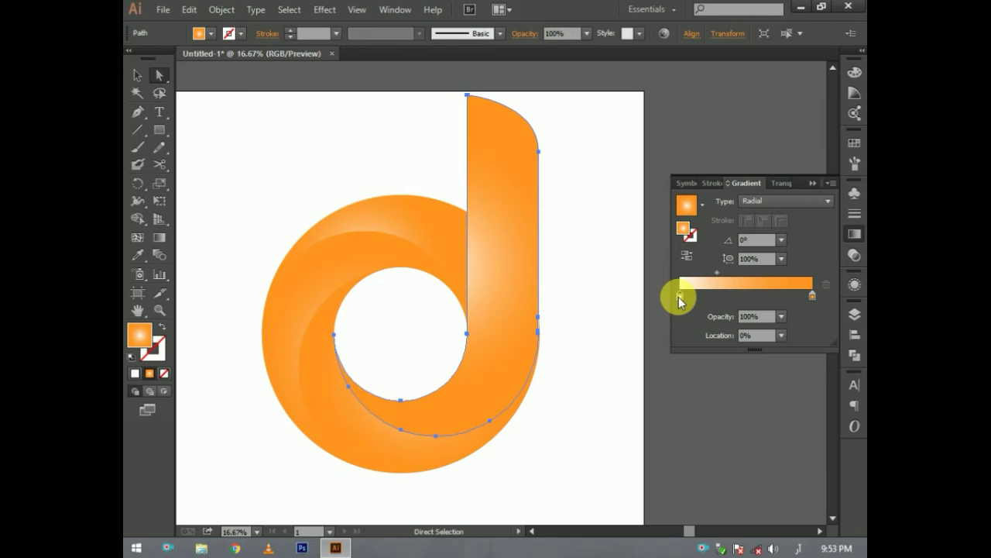
left_click_drag(814, 298, 680, 298)
double_click(680, 296)
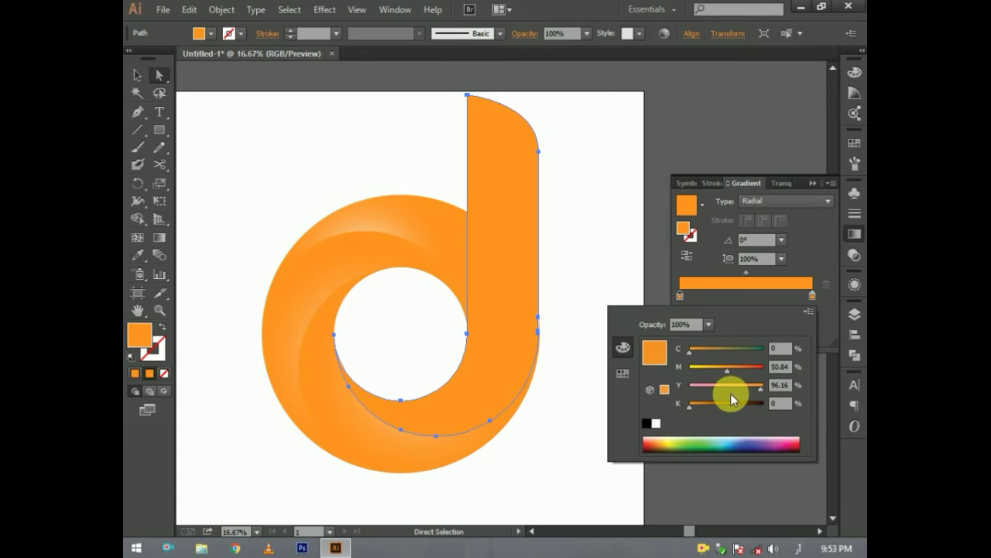
left_click_drag(710, 403, 728, 406)
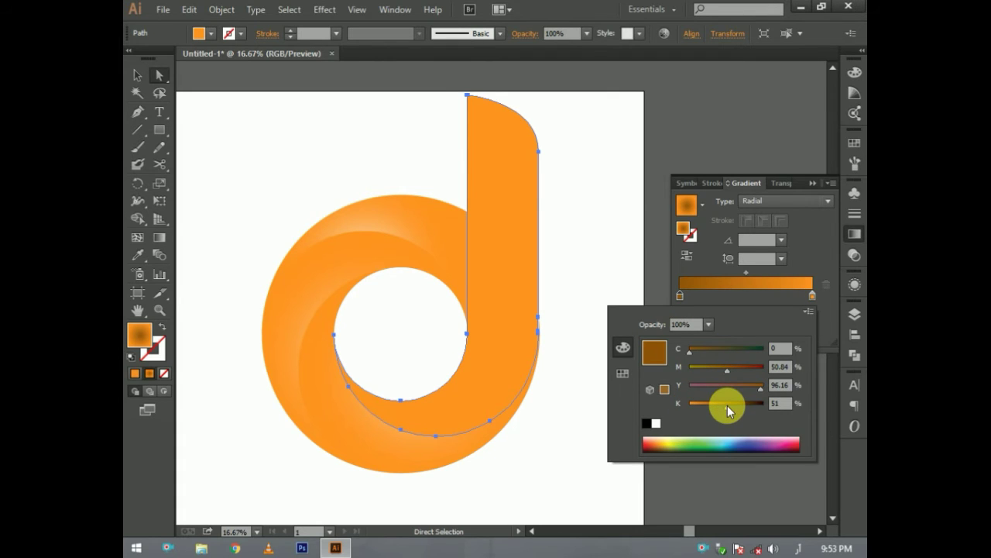
left_click(708, 246)
left_click(827, 200)
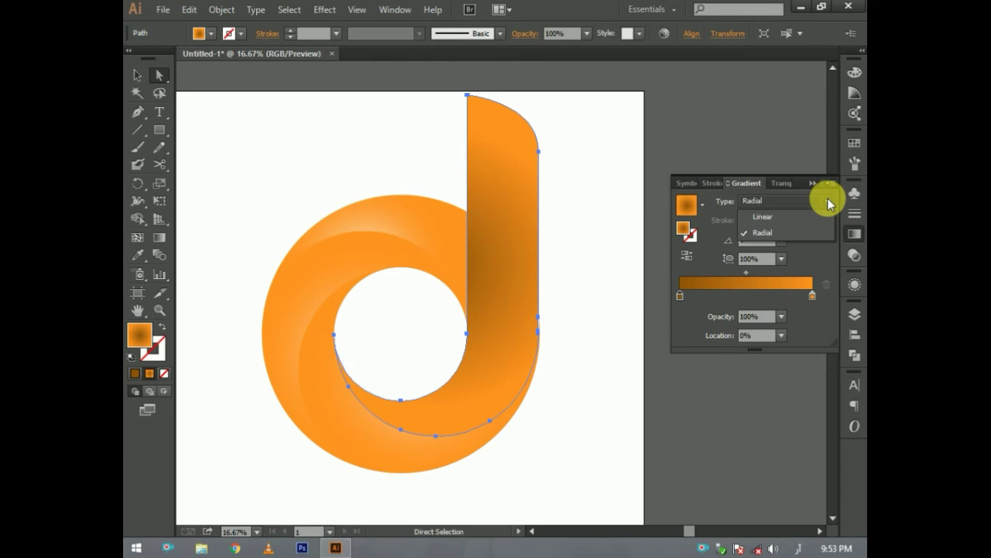
left_click(778, 216)
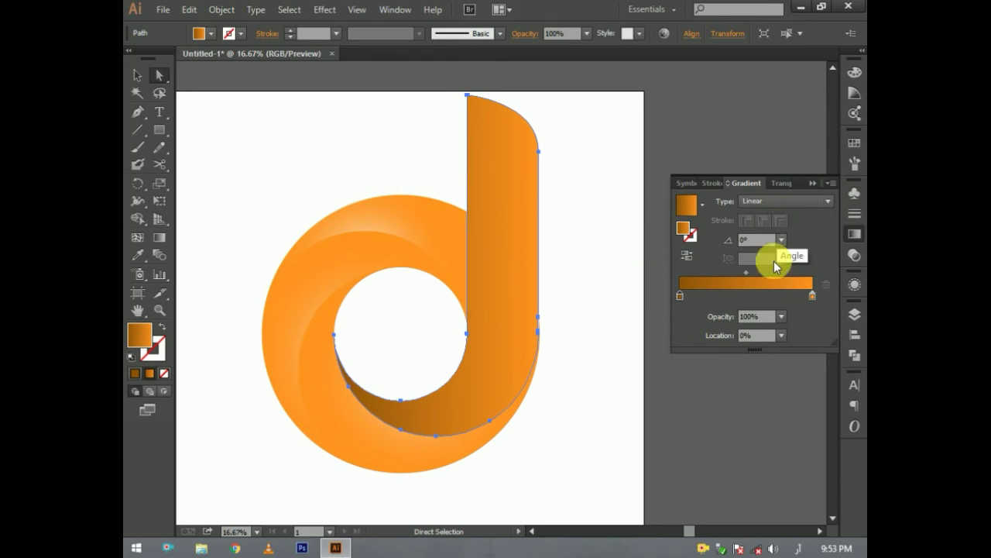
left_click(724, 295)
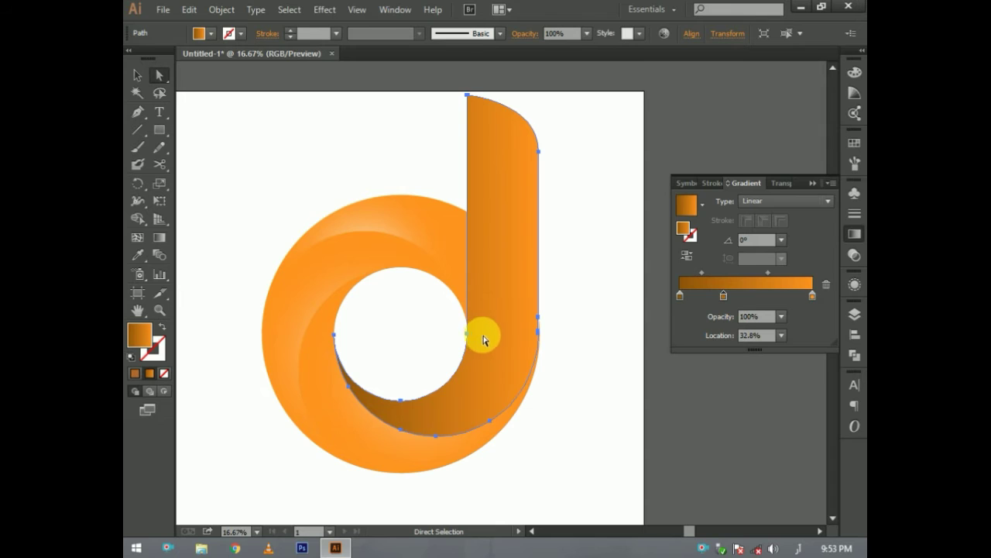
left_click(561, 363)
Copy the inner curve's dark linear gradient onto both pieces of the outer ring
left_click(352, 438)
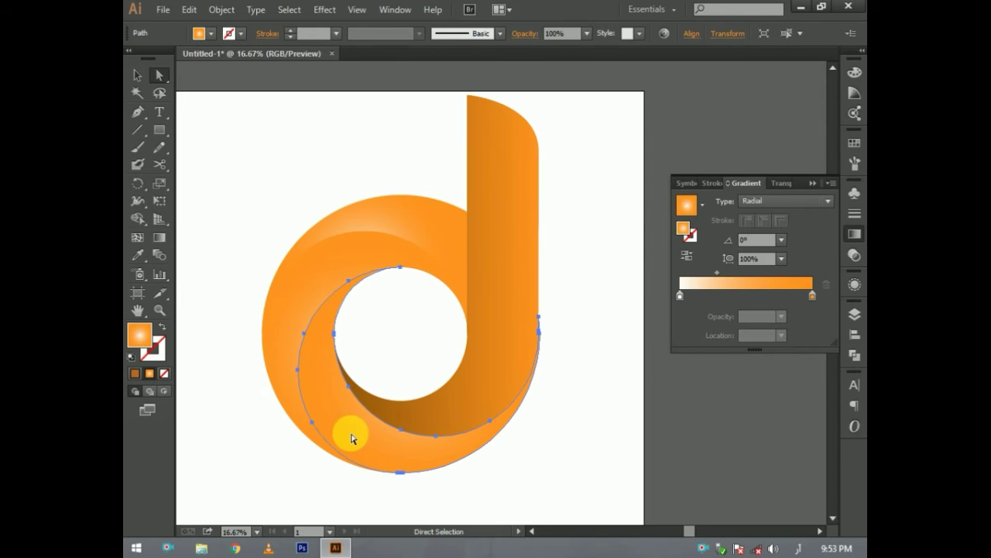
left_click(137, 258)
left_click(488, 298)
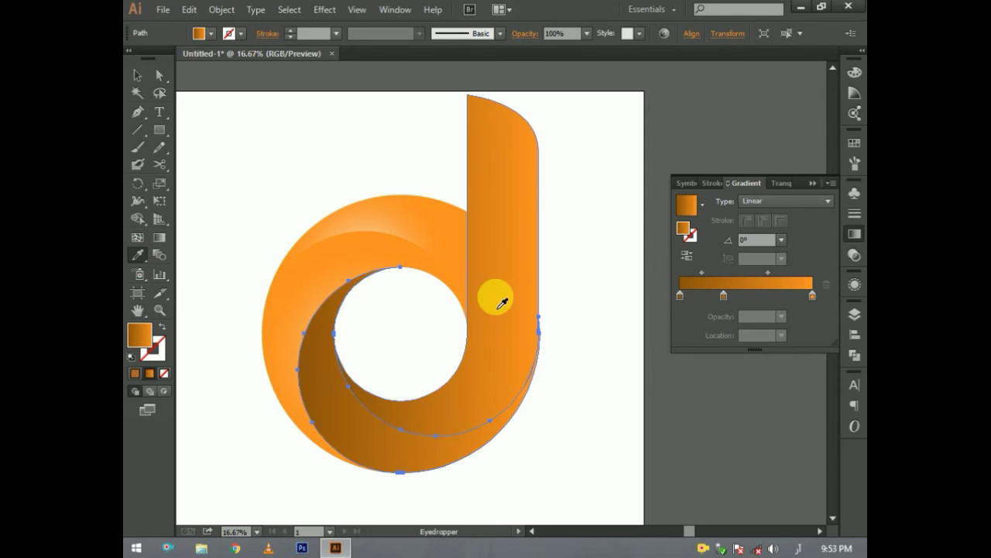
left_click(161, 75)
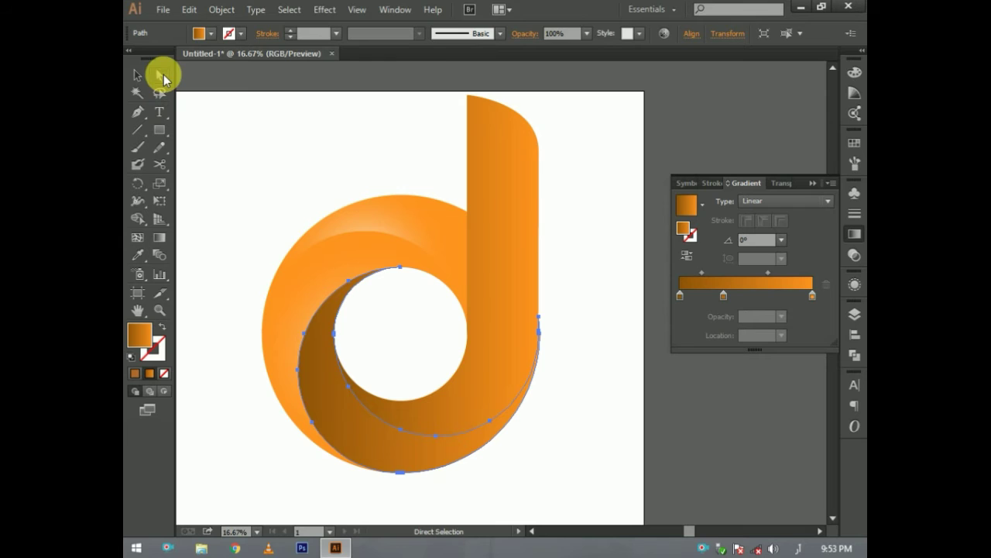
left_click(296, 316)
left_click(138, 254)
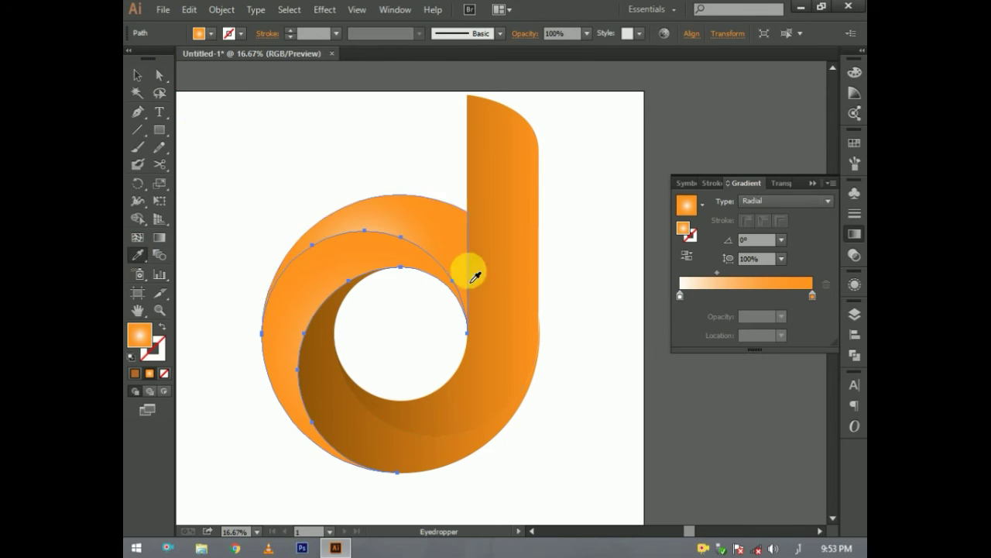
left_click(478, 269)
left_click(248, 111)
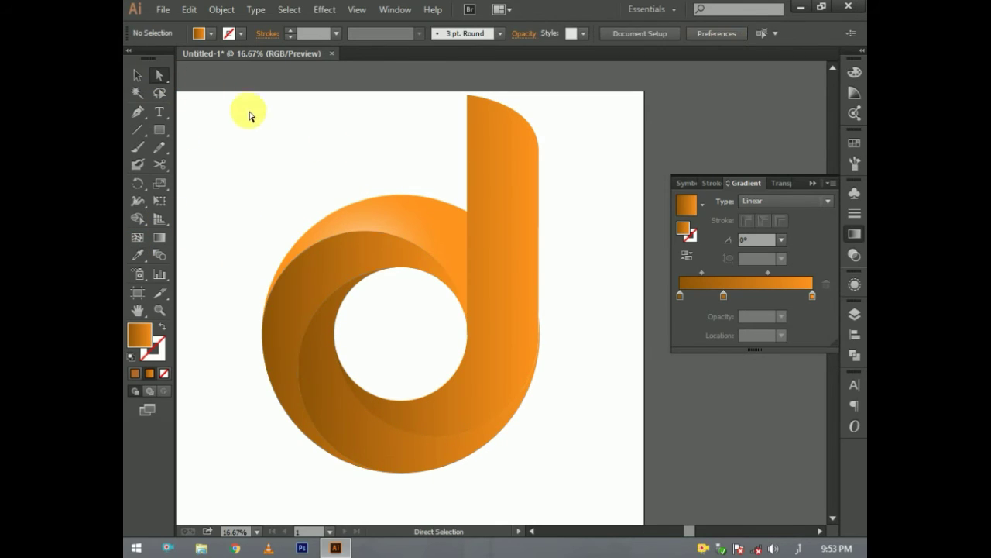
Give the top arc the same dark linear gradient and deselect to review the letter
left_click(414, 208)
left_click(138, 254)
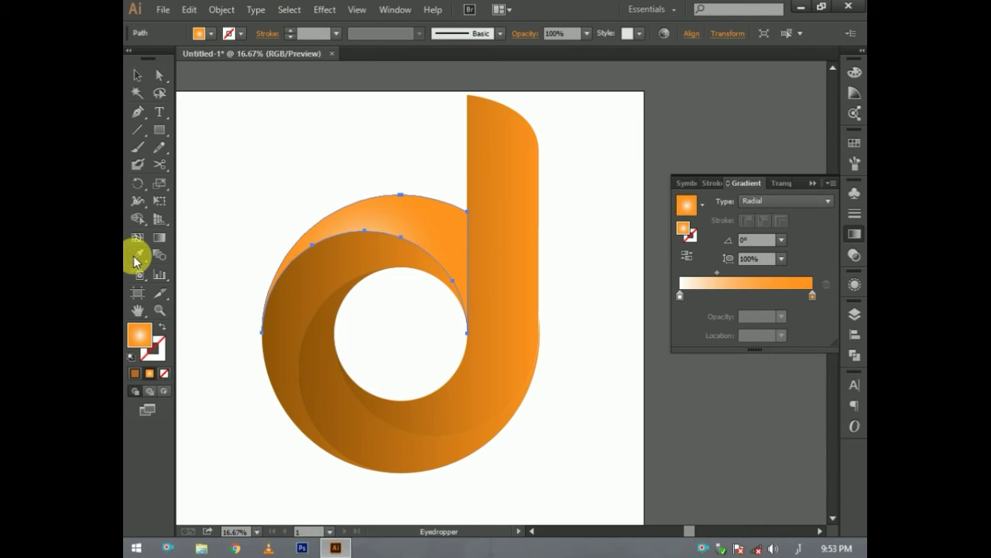
left_click(494, 201)
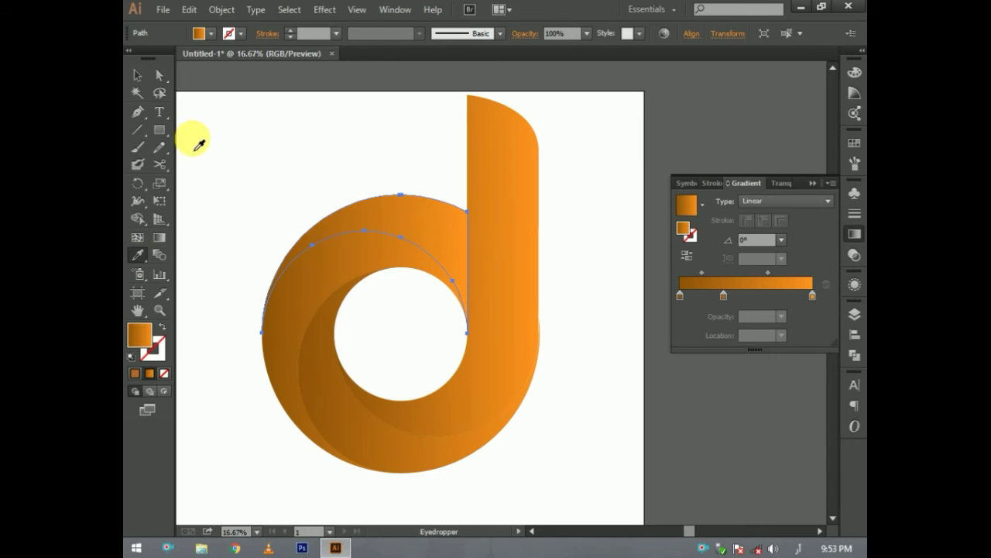
left_click(271, 151)
scroll(293, 275, "down", 2)
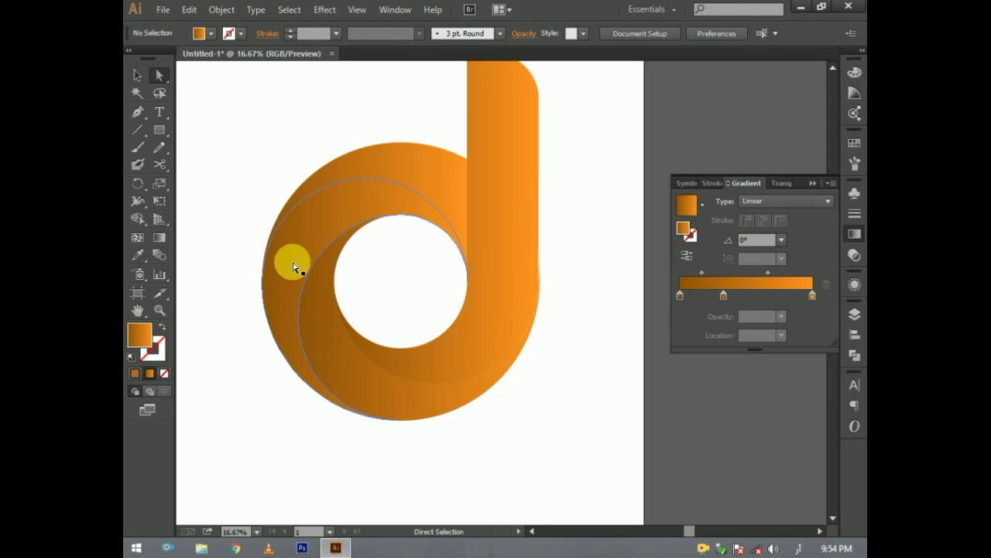
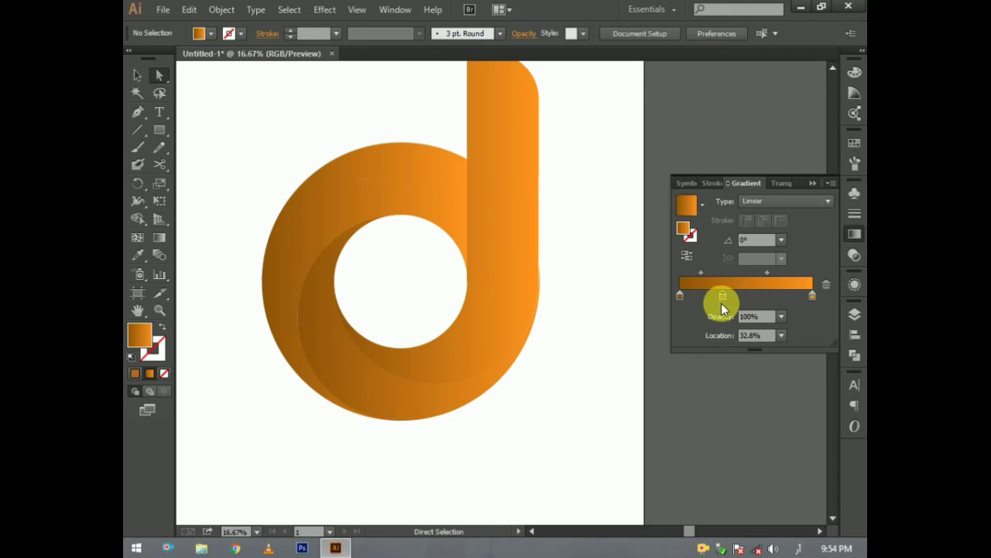
Drag the extra middle stop off the outer ring's orange gradient
left_click_drag(720, 298, 713, 318)
left_click(508, 260)
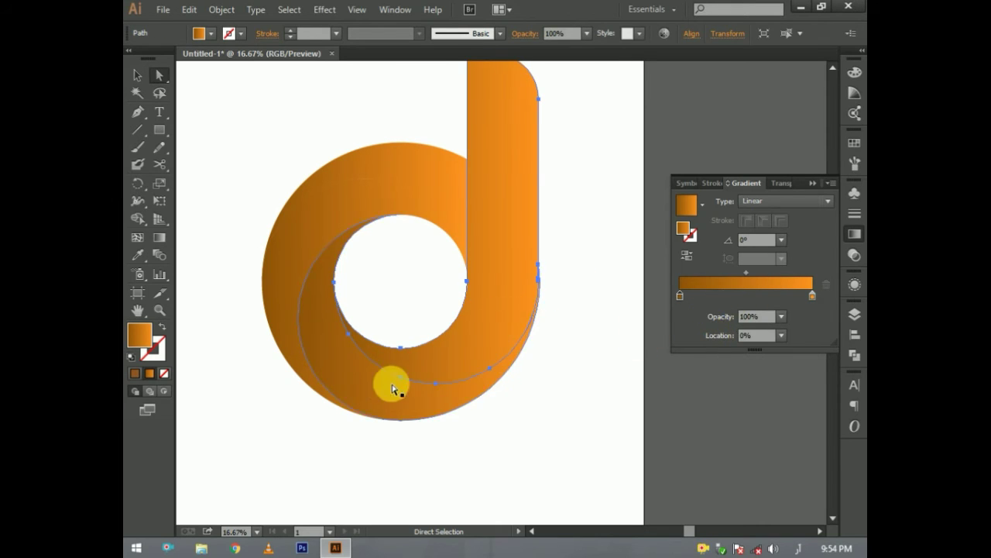
left_click(434, 385)
left_click(721, 295)
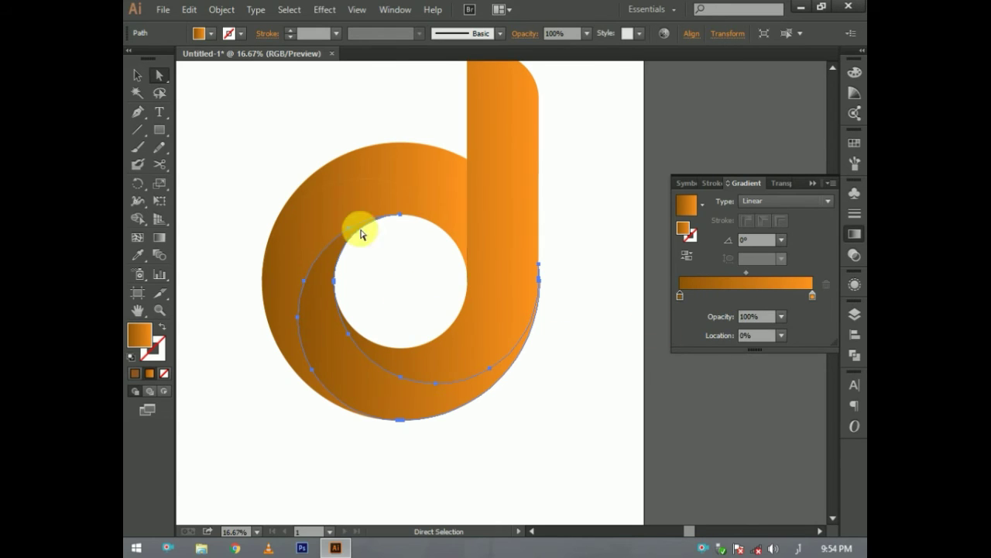
Remove the upper arc's middle gradient stop and place a new stop at 17.2%
left_click(333, 219)
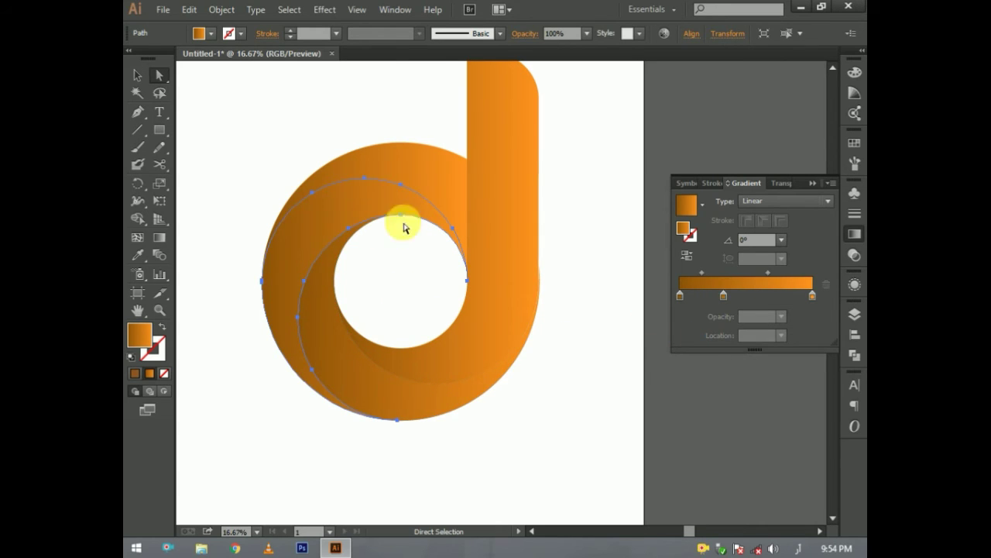
left_click_drag(723, 295, 695, 325)
left_click(724, 296)
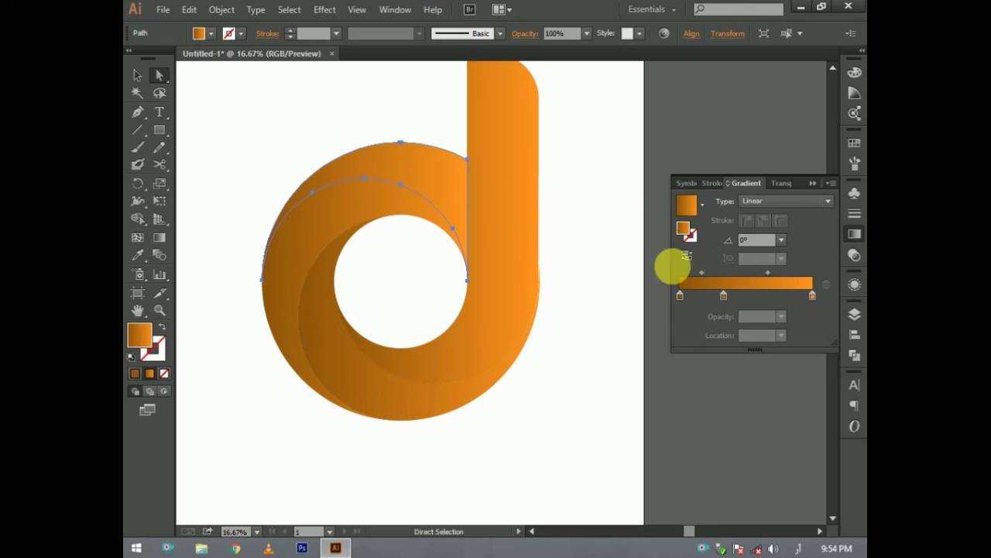
left_click_drag(723, 295, 703, 295)
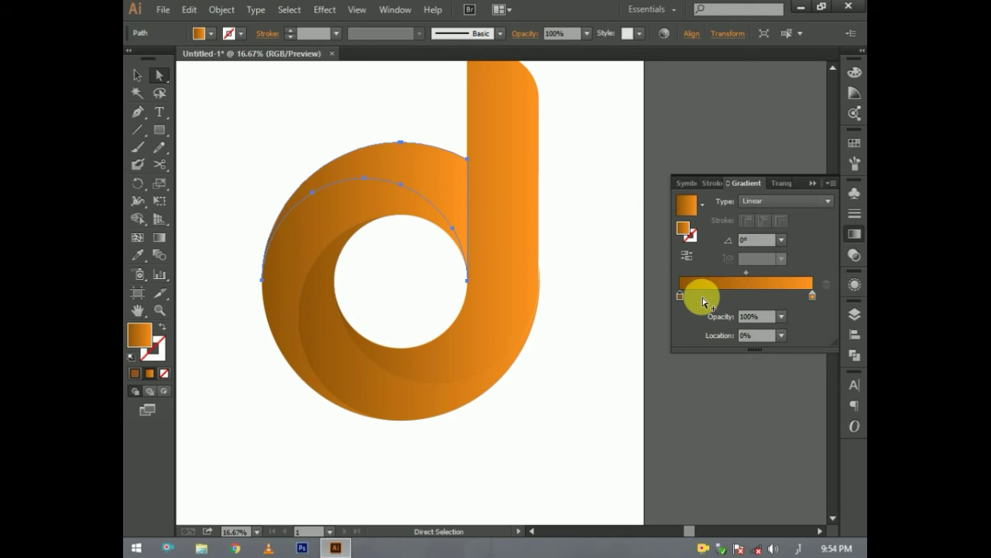
Select the stem piece and all the d's anchor points, then deselect everything
left_click(505, 181)
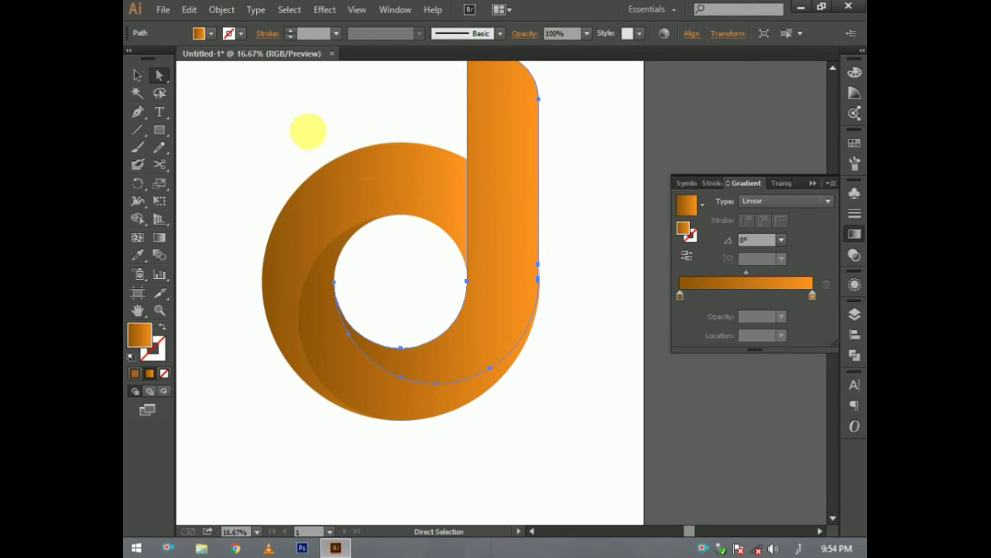
left_click(226, 124)
scroll(248, 162, "up", 1)
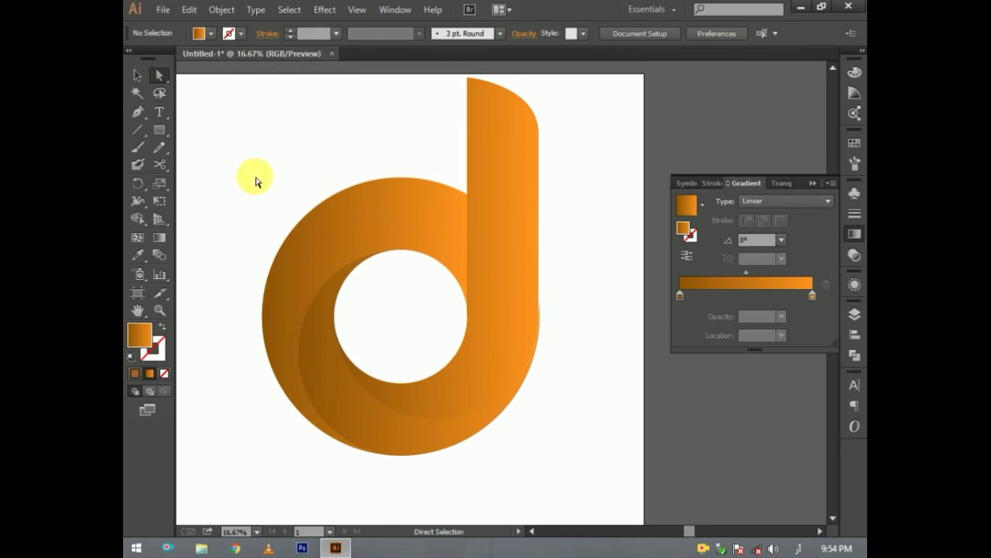
left_click_drag(523, 184, 293, 416)
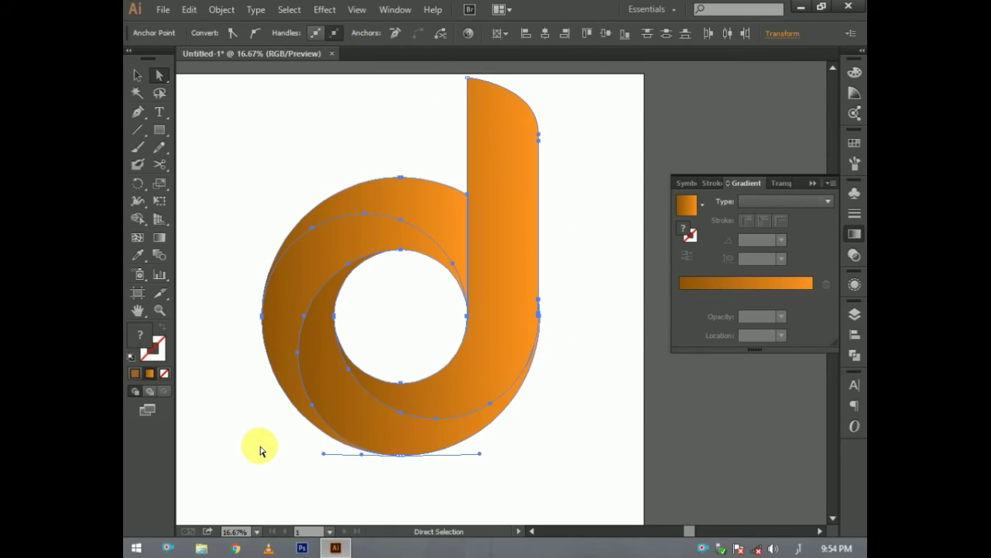
left_click(265, 172)
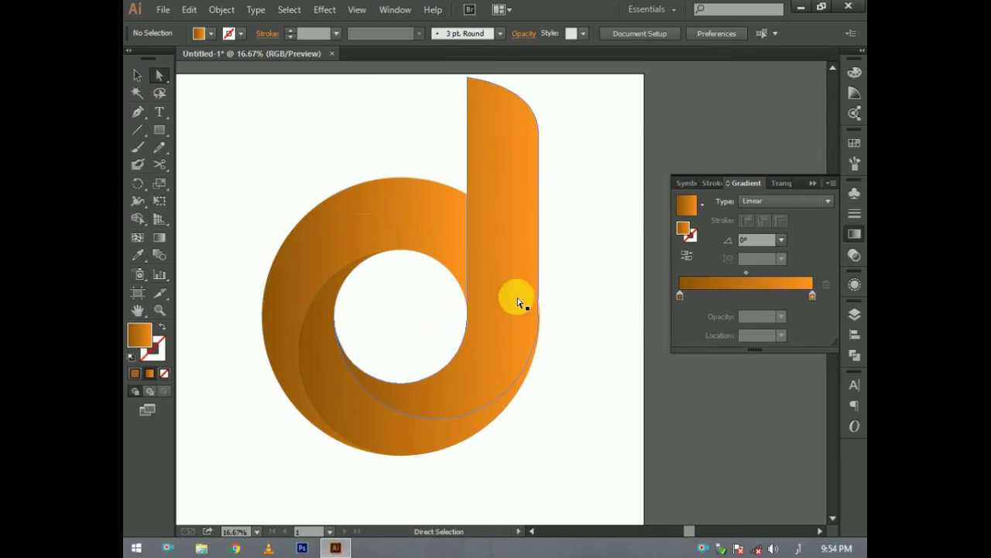
Darken the stem piece's left gradient stop to near-black brown, K about 94%
left_click(517, 244)
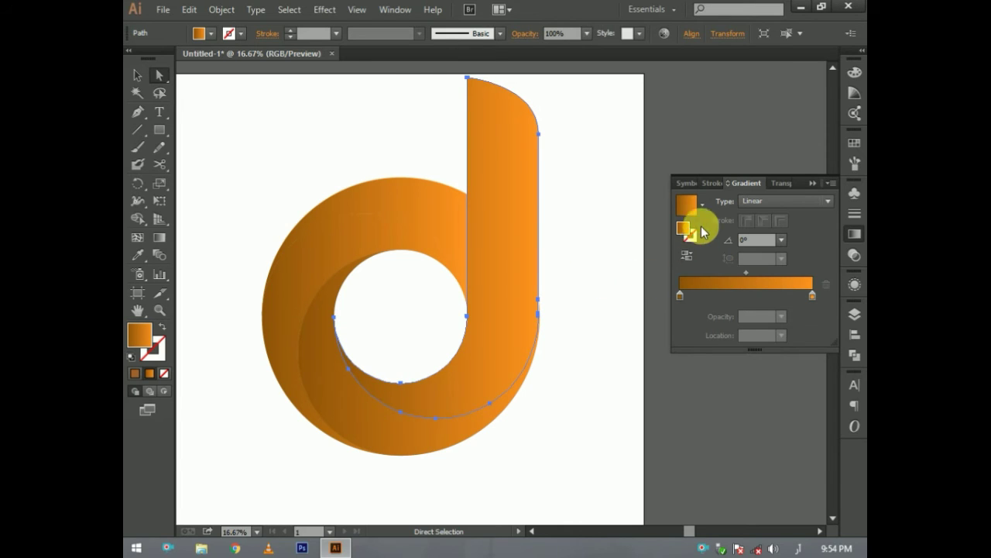
left_click(680, 296)
double_click(680, 296)
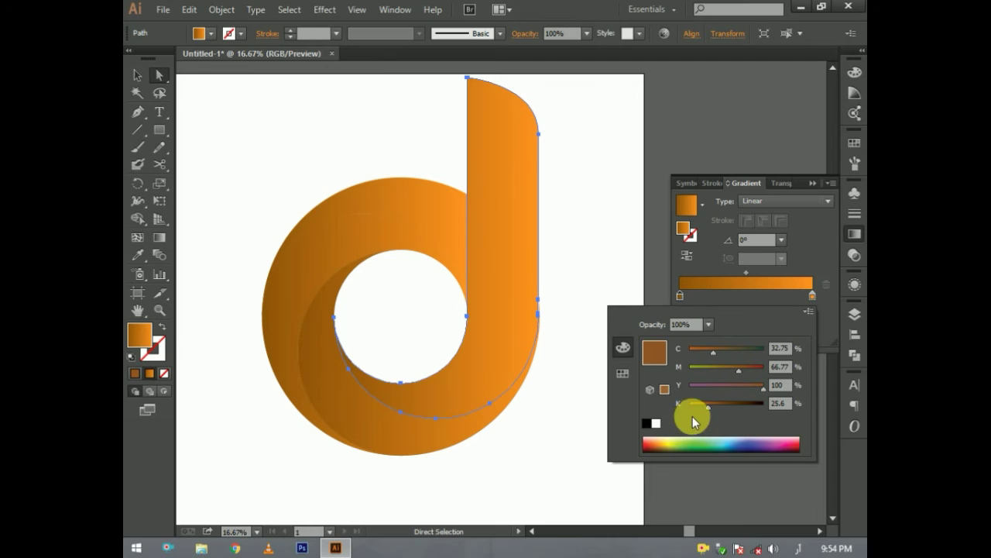
left_click_drag(709, 410, 761, 410)
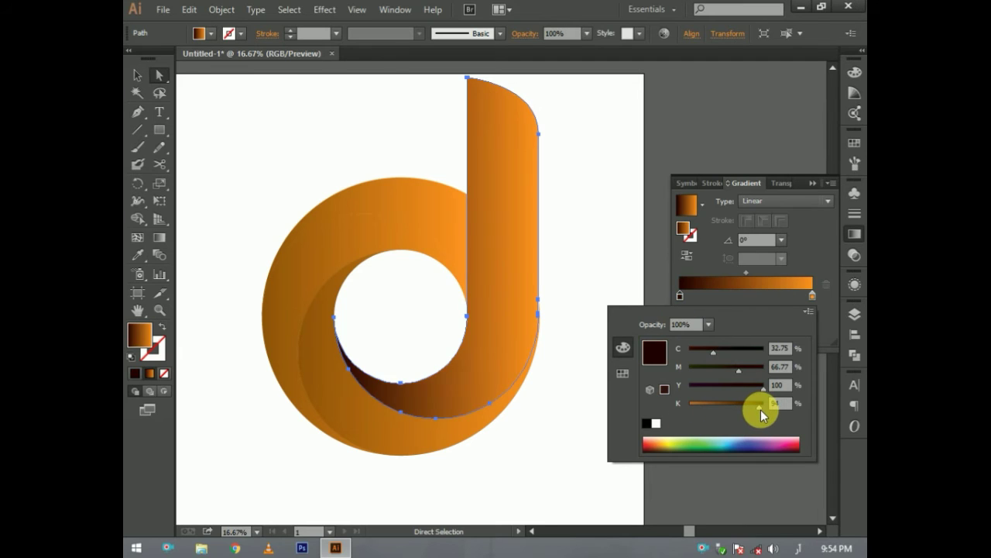
left_click(803, 212)
Try a Radial gradient type, then set it back to Linear and deselect
left_click(823, 202)
left_click(756, 229)
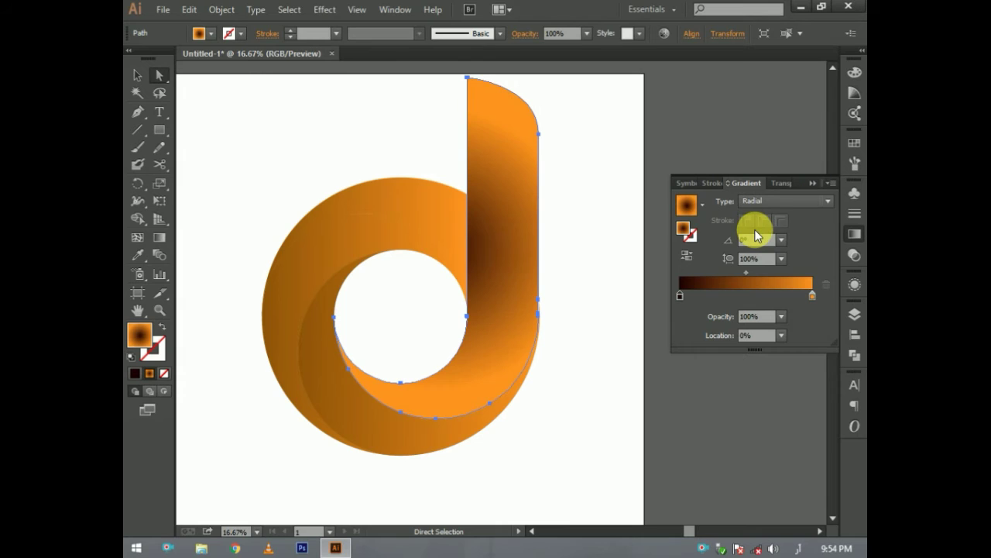
left_click(815, 200)
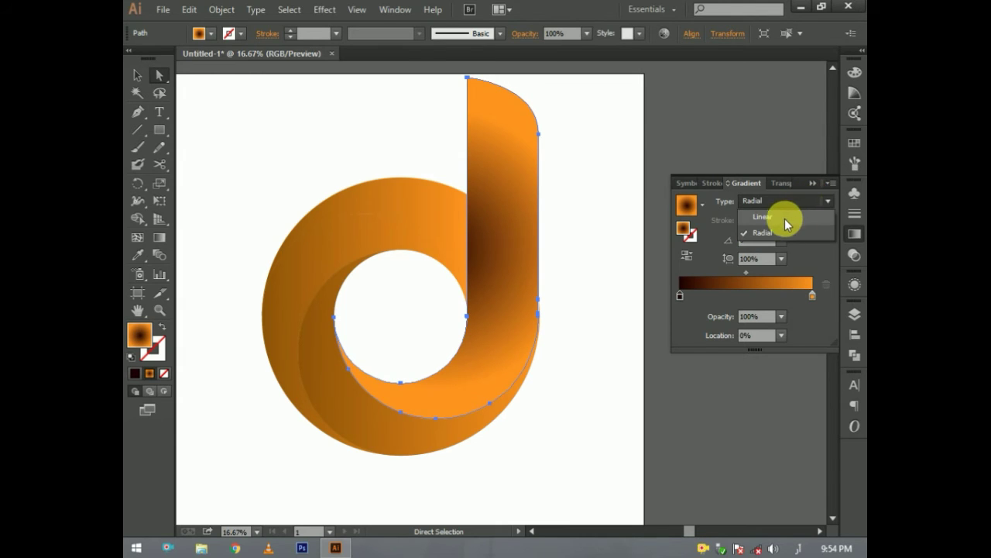
left_click(783, 216)
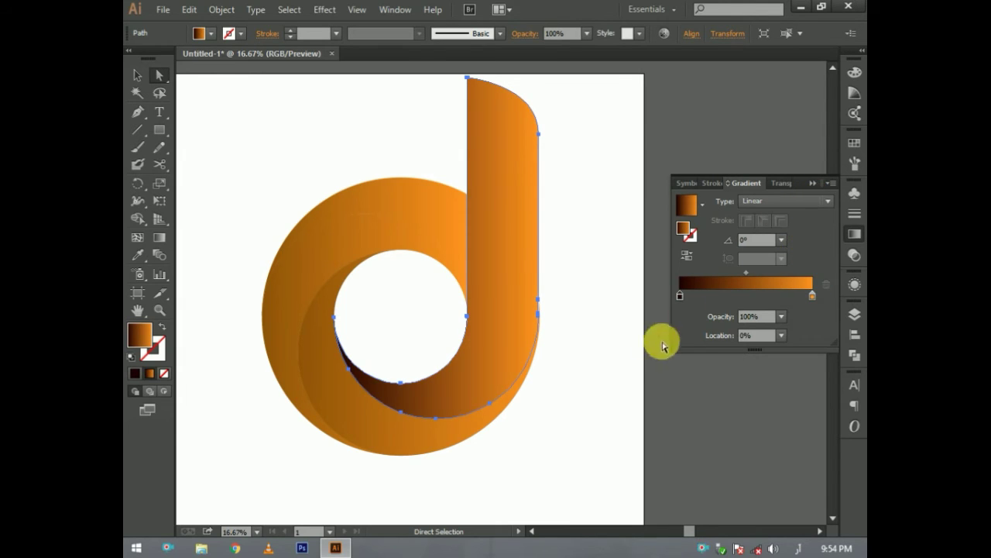
left_click(599, 349)
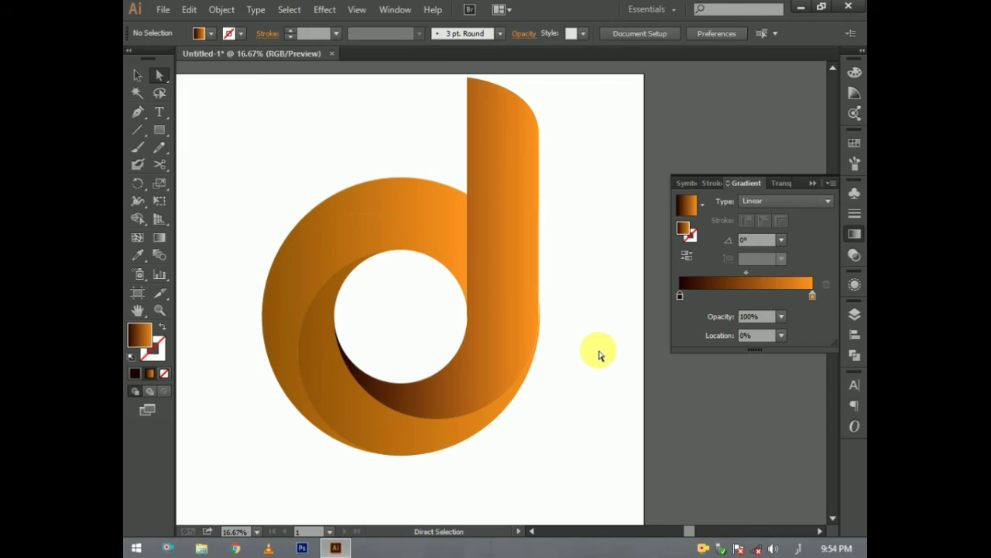
Eyedropper the stem's dark-brown-to-orange gradient onto the outer ring and the upper arc
left_click(340, 418)
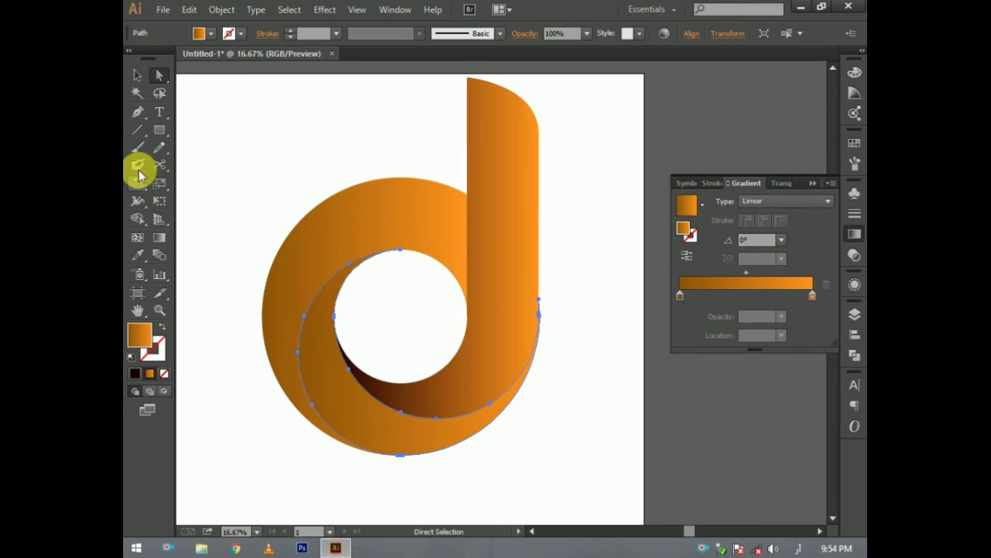
left_click(500, 240)
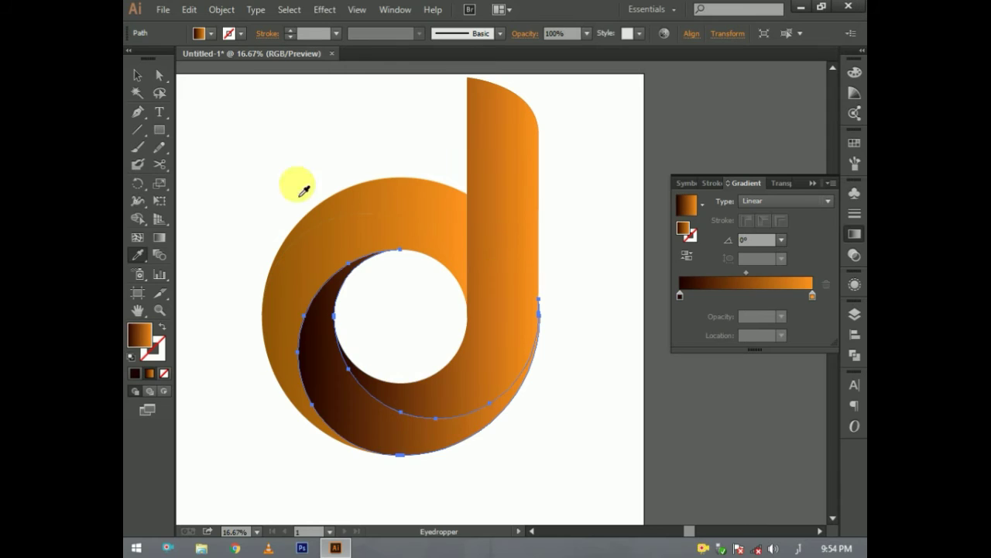
left_click(159, 75)
left_click(324, 251)
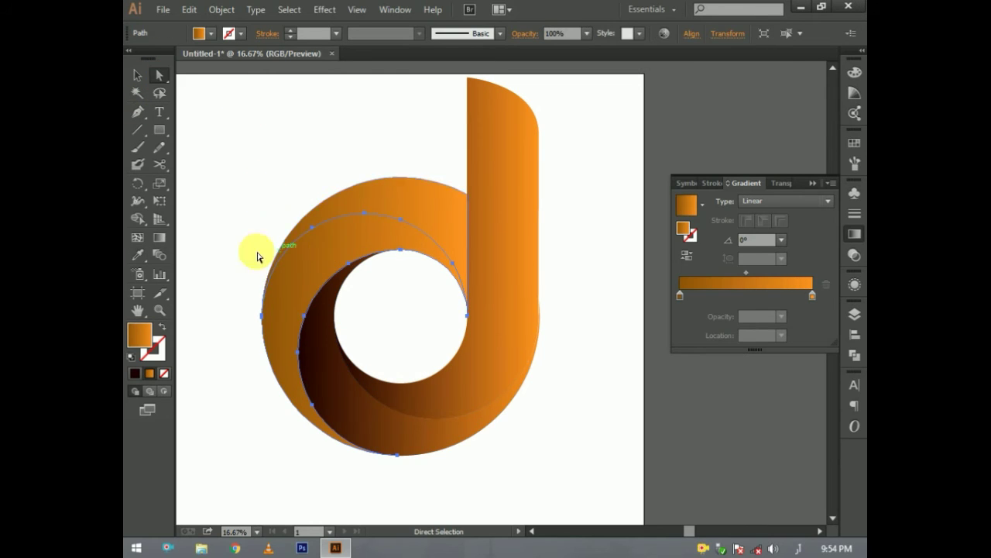
left_click(138, 255)
left_click(509, 265)
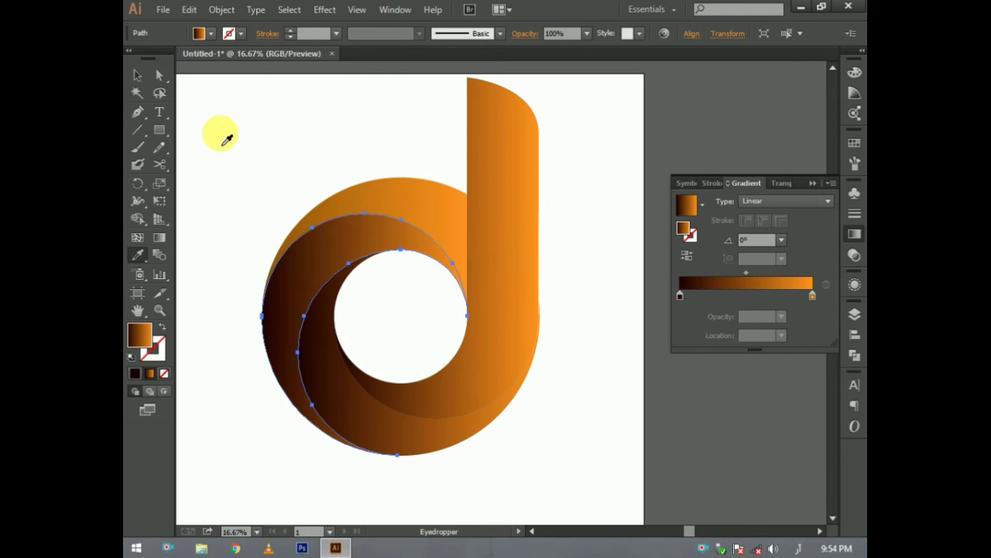
left_click(159, 75)
left_click(290, 149)
left_click(454, 230)
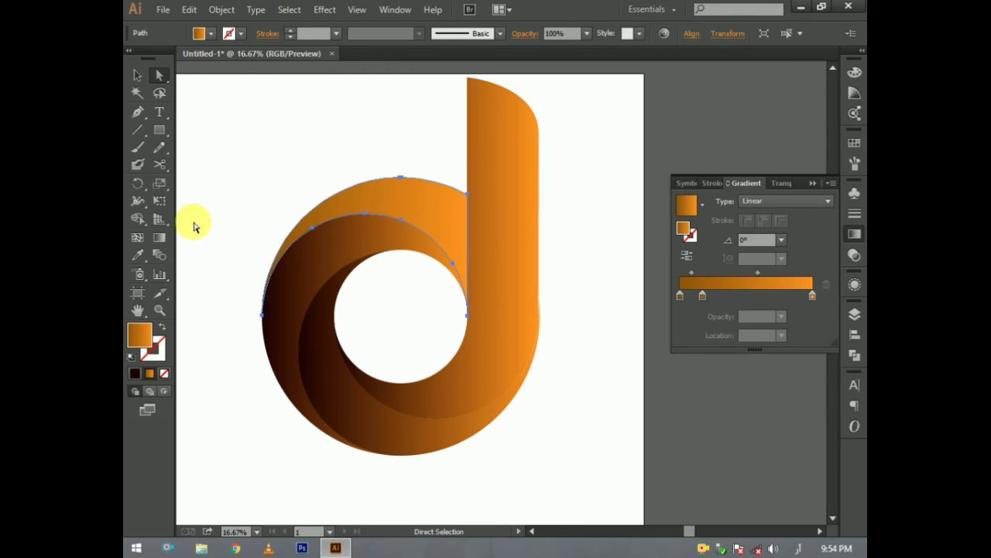
left_click(137, 255)
left_click(513, 228)
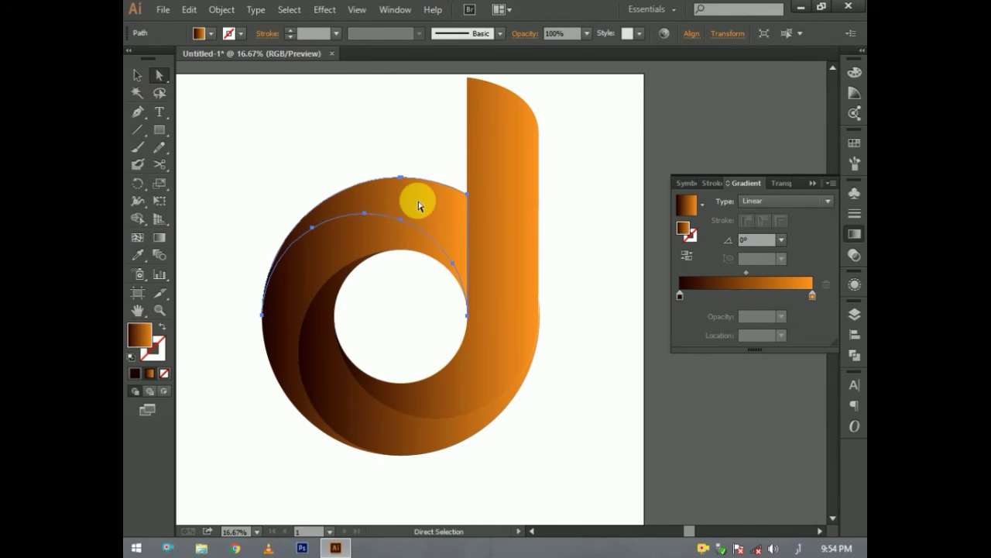
Tilt the upper arc's gradient to -6.6° and reverse the inner arc's to -170°
left_click(159, 237)
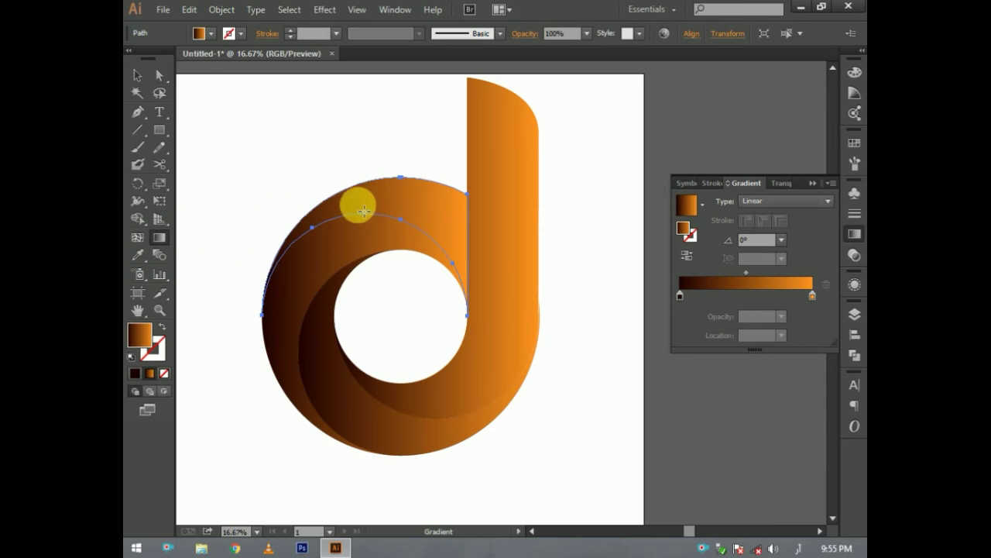
mouse_move(355, 206)
left_mouse_down()
mouse_move(453, 219)
mouse_move(313, 160)
left_mouse_up()
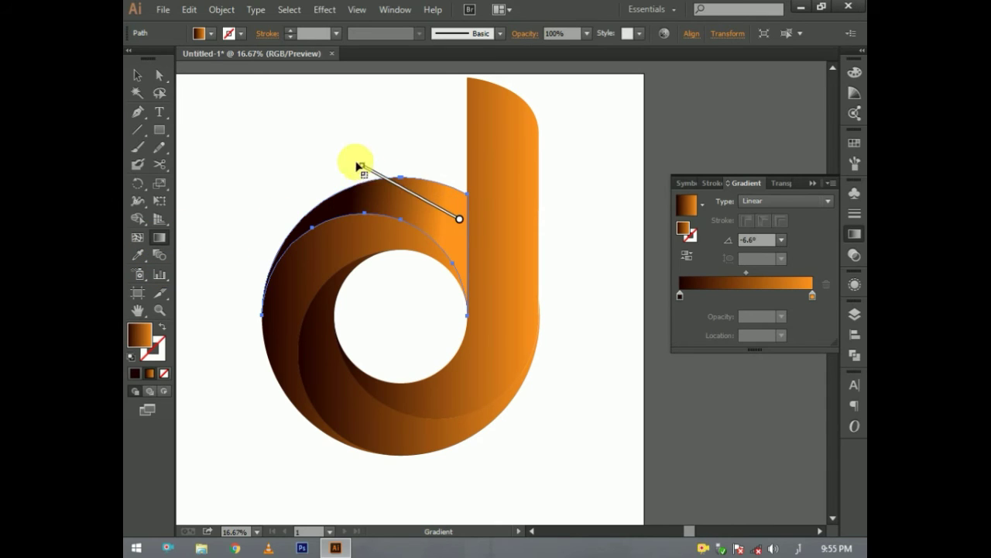
left_click(159, 75)
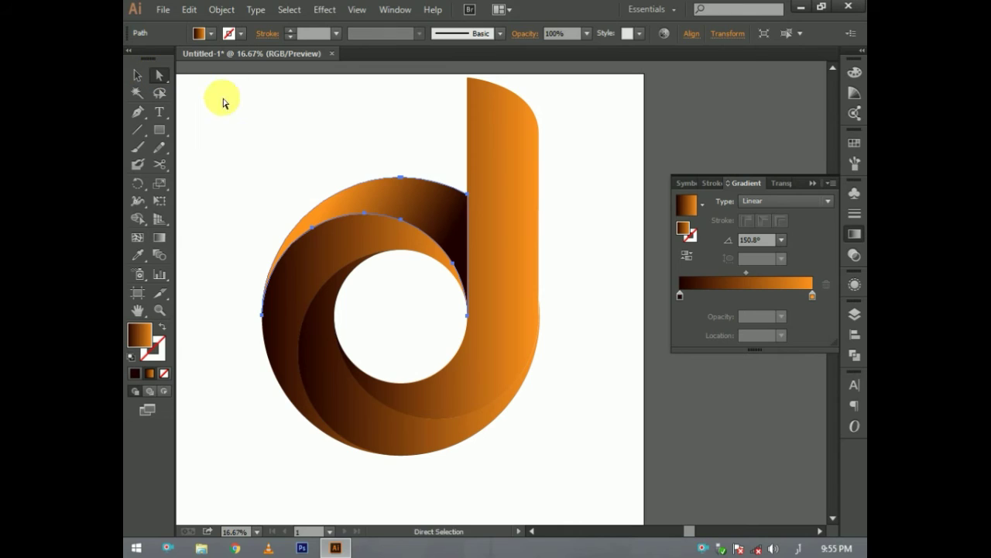
left_click(314, 253)
left_click(160, 238)
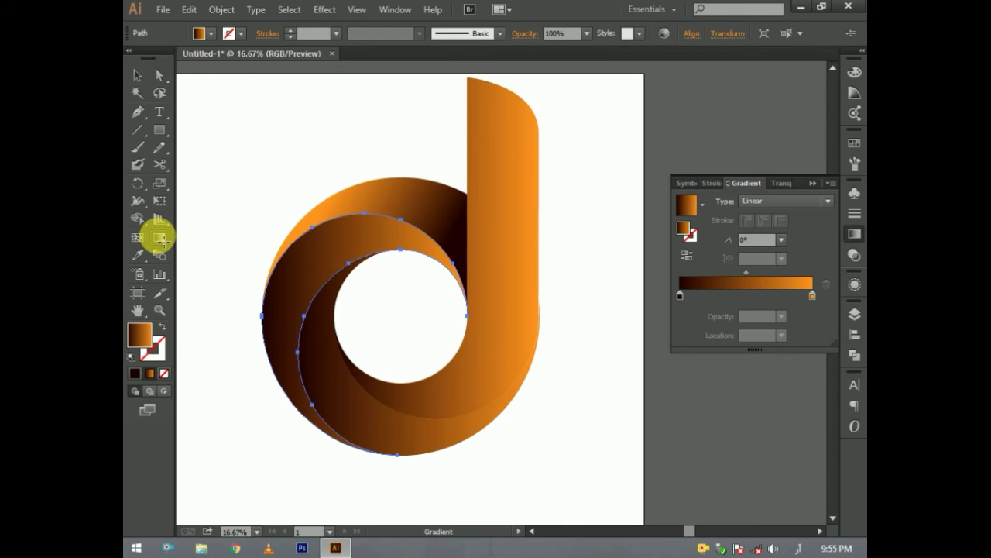
left_click_drag(410, 239, 272, 261)
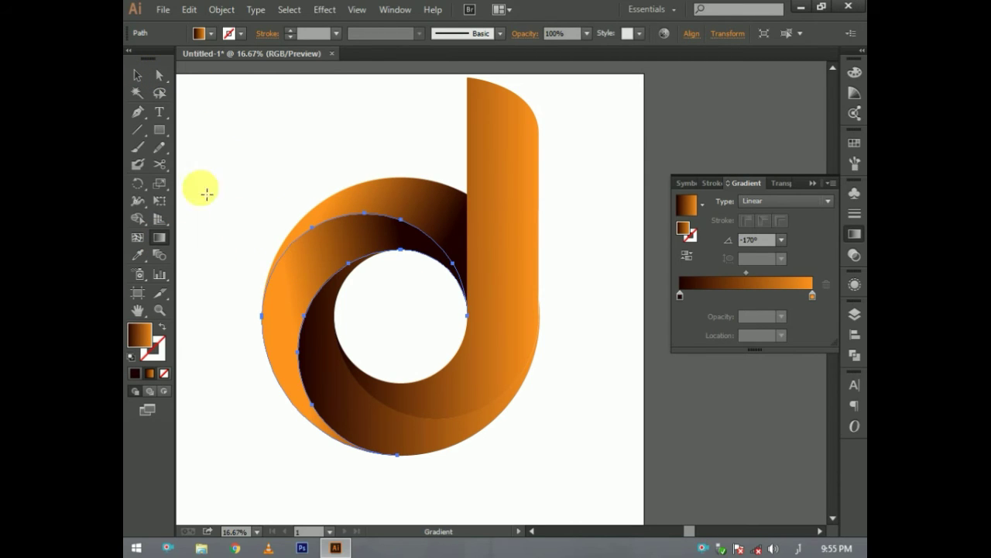
Re-drag the lower arc's gradient diagonally with the Gradient tool, then deselect
left_click(159, 75)
left_click(347, 425)
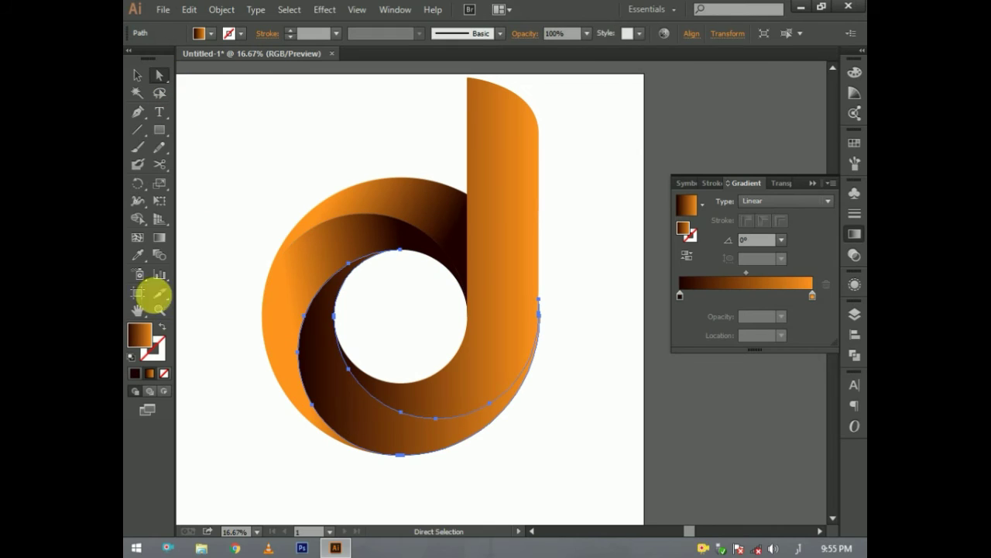
left_click(158, 237)
left_click_drag(331, 347, 376, 430)
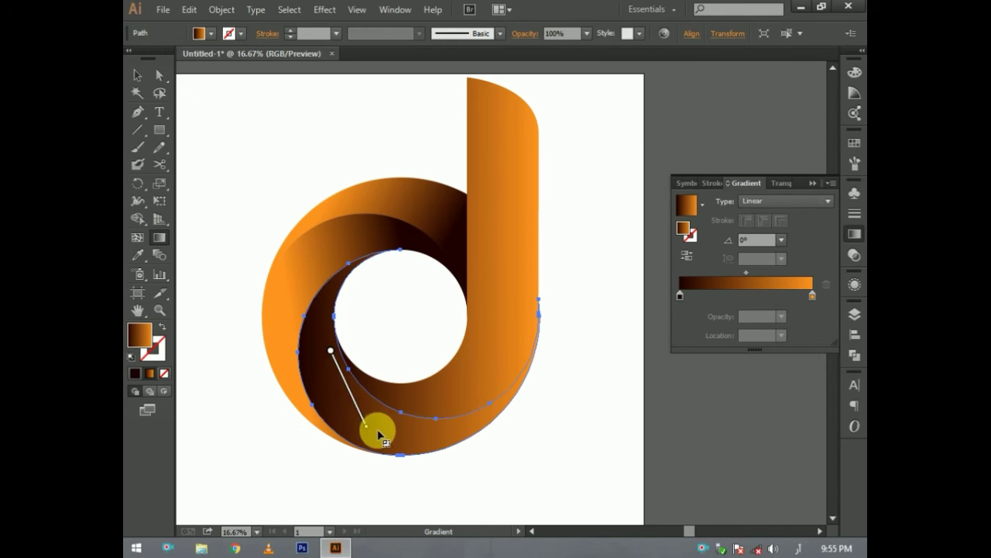
left_click(158, 75)
left_click(250, 148)
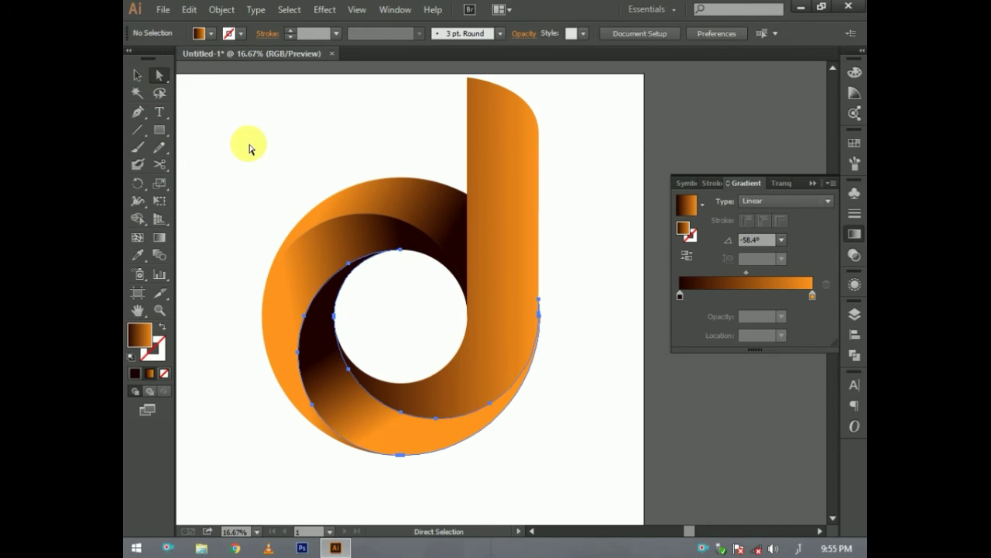
Run the stem's gradient vertically so it darkens toward the bottom
left_click(460, 392)
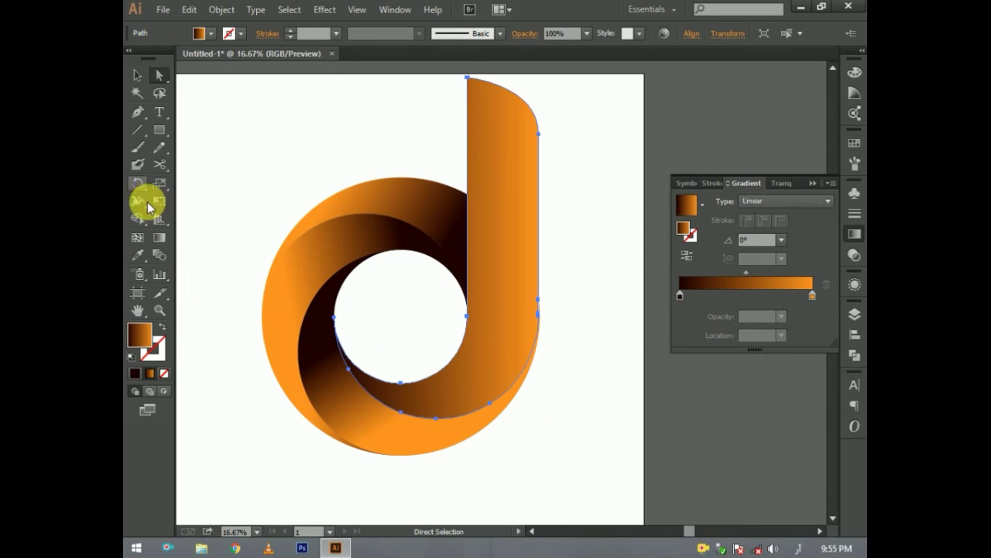
left_click(159, 238)
left_click_drag(457, 409, 482, 340)
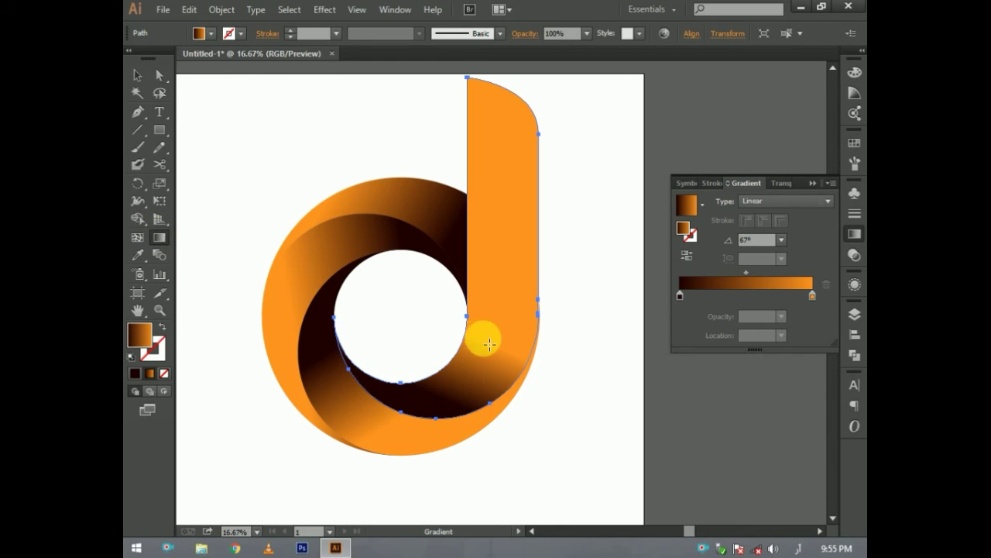
mouse_move(505, 101)
left_mouse_down()
mouse_move(493, 387)
mouse_move(511, 186)
left_mouse_up()
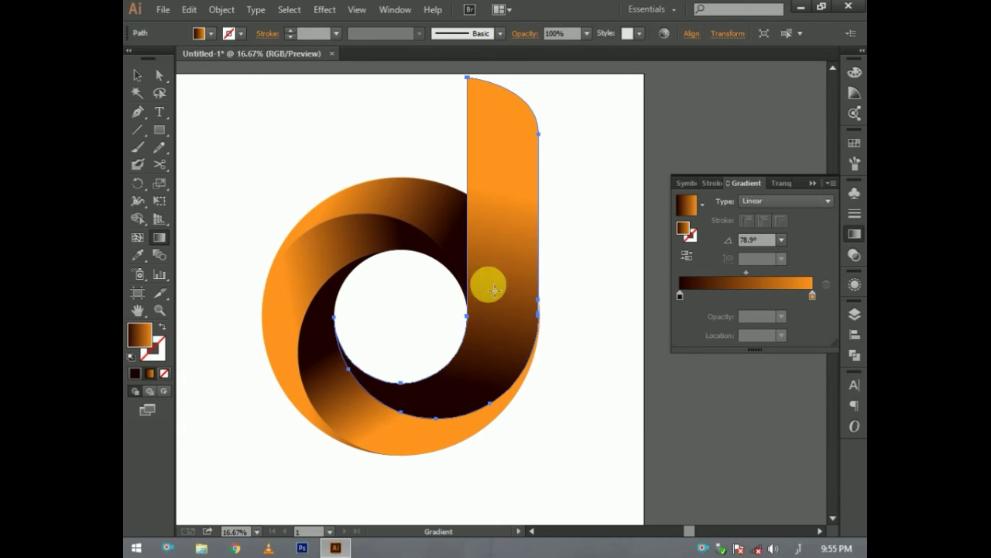
left_click(159, 75)
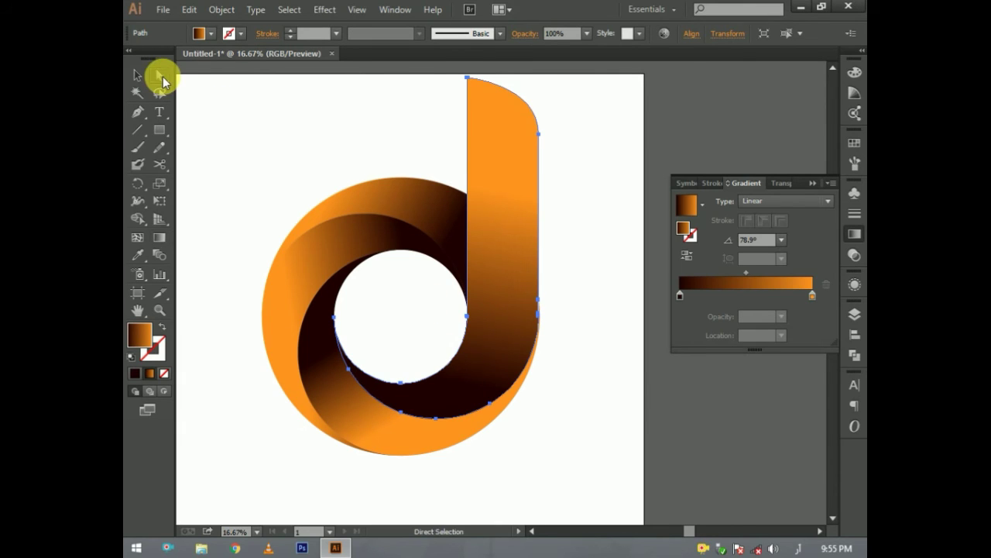
left_click(229, 114)
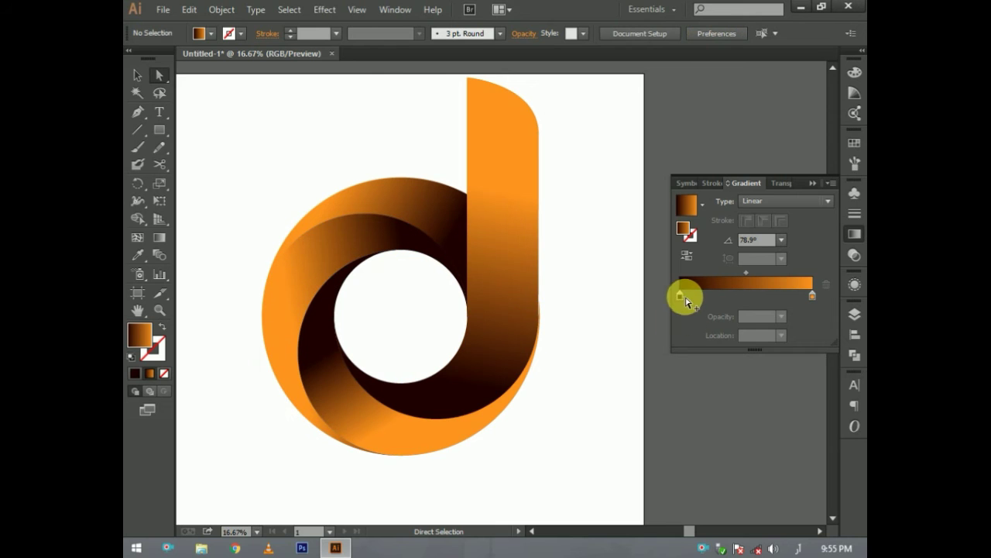
left_click(680, 295)
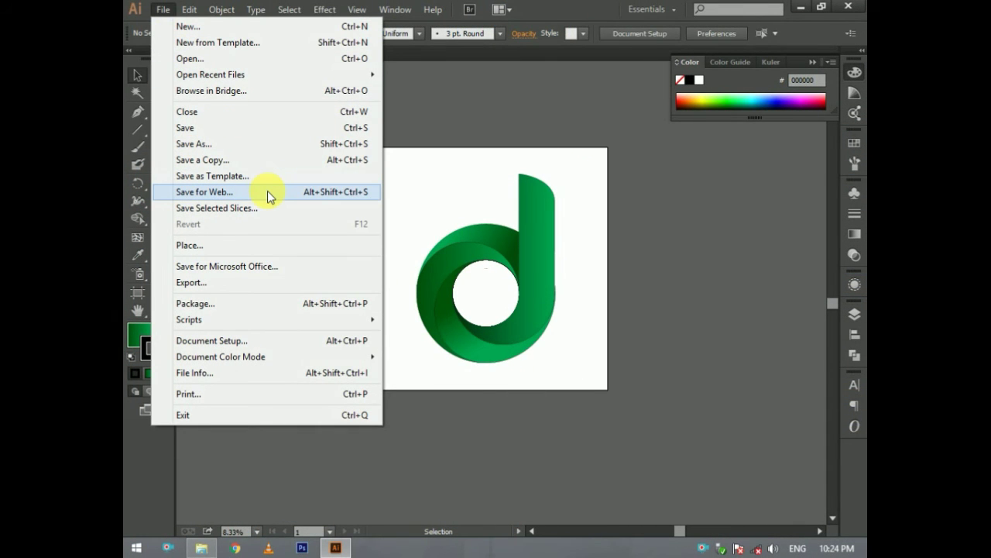
Open Save for Web, previewing the logo as a 256-colour GIF
left_click(267, 191)
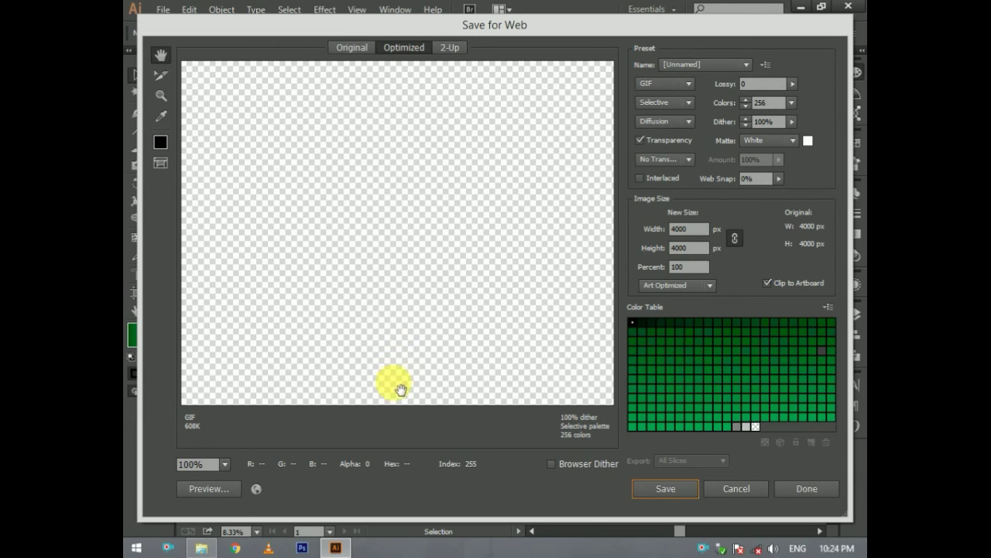
Fit the preview on screen and keep the GIF's transparency with dither off
left_click(224, 468)
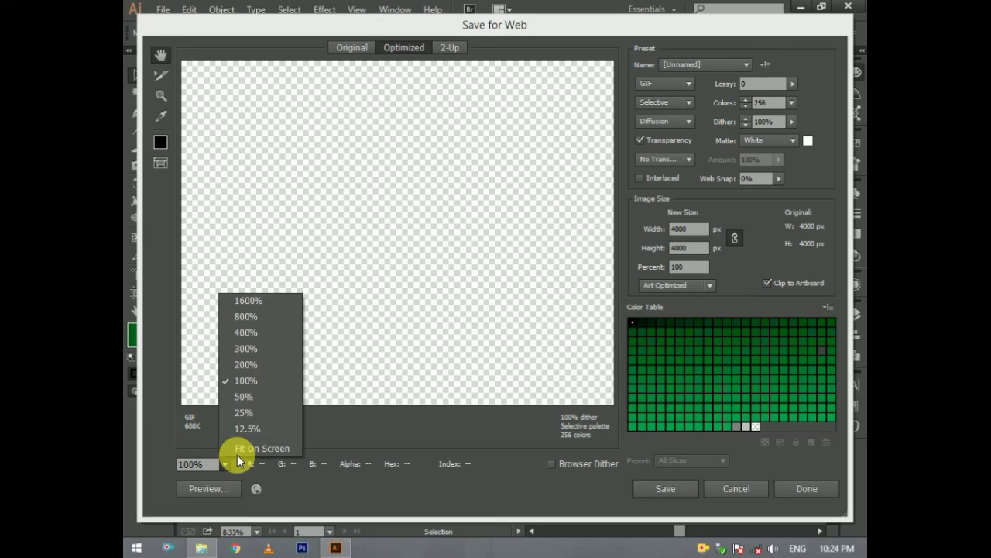
left_click(246, 459)
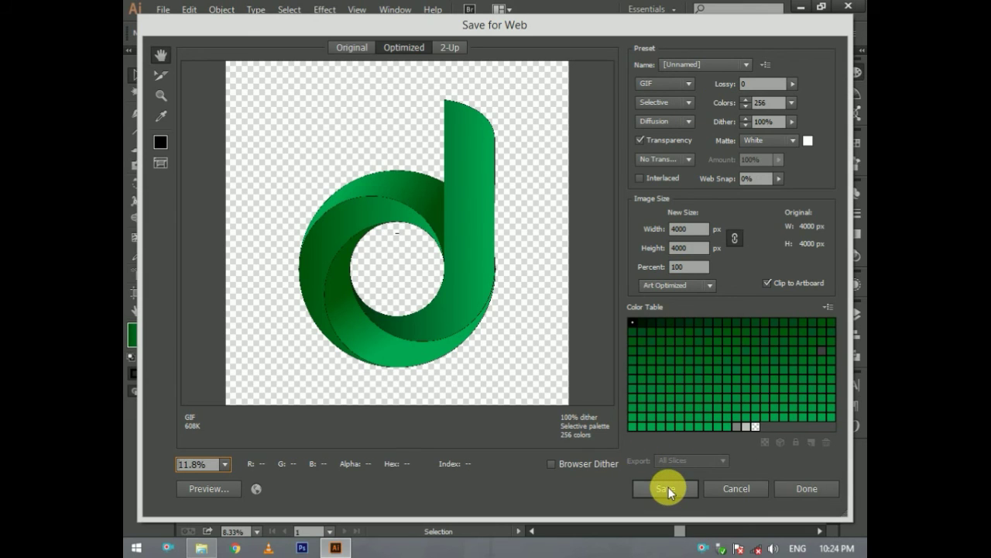
left_click(686, 153)
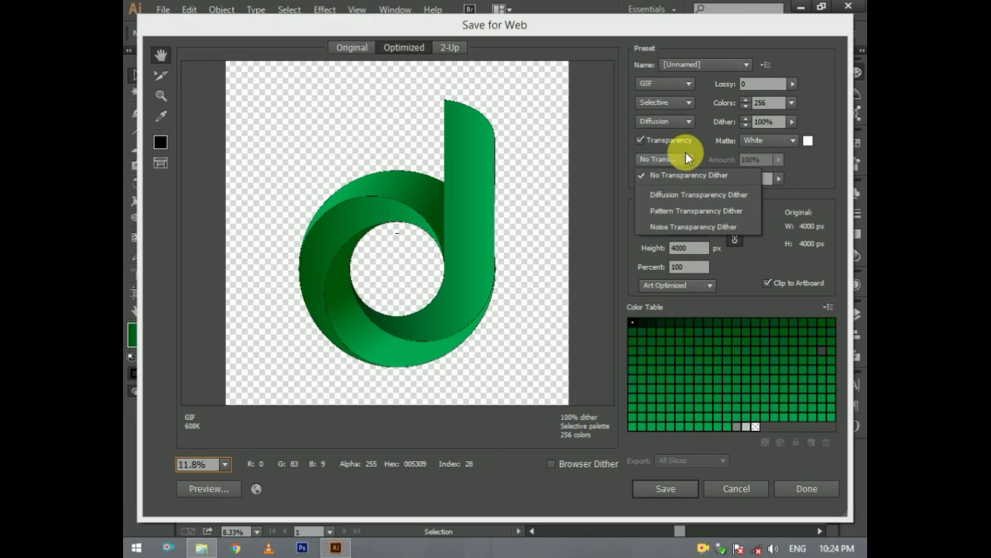
left_click(686, 154)
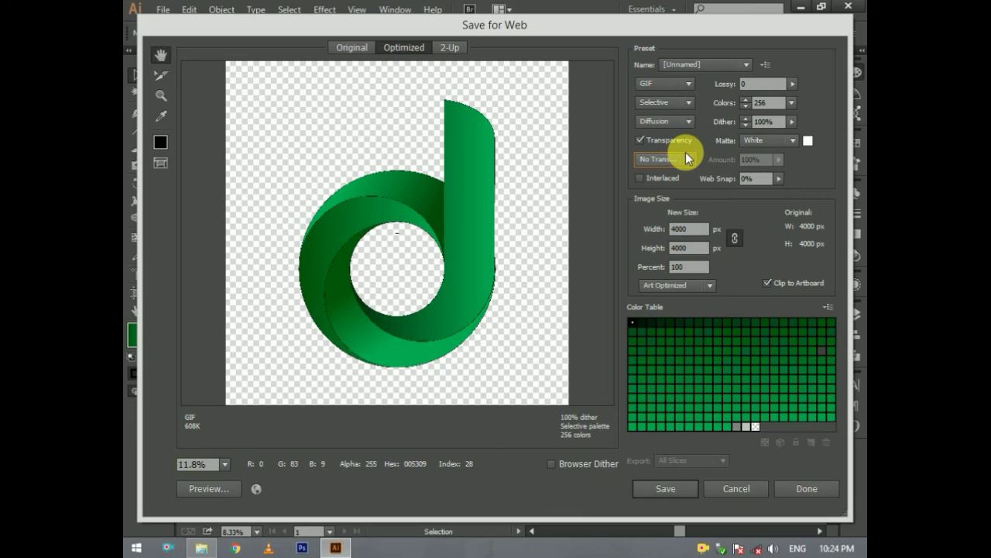
Save the GIF to the Desktop as d-logo.gif and minimize Illustrator
left_click(667, 487)
left_click(201, 146)
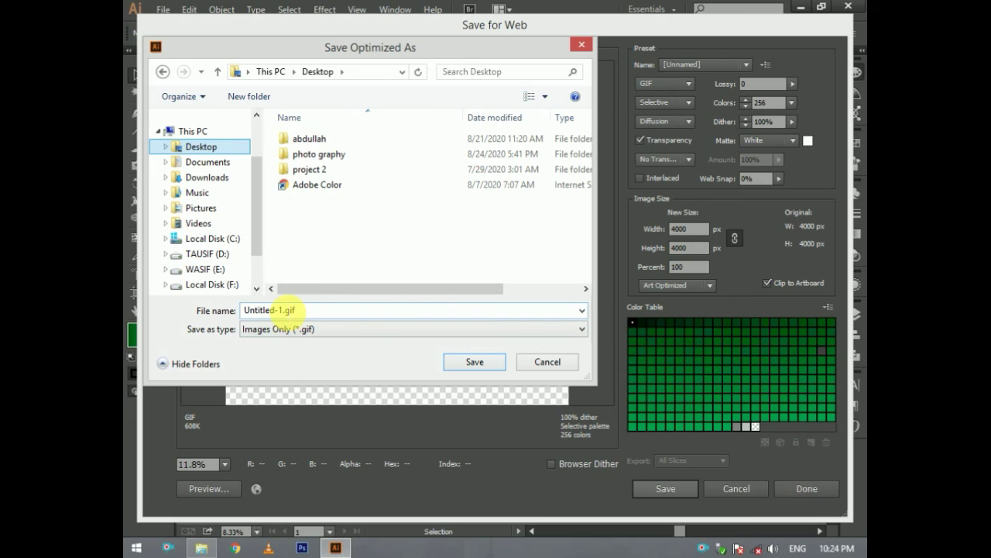
left_click(279, 310)
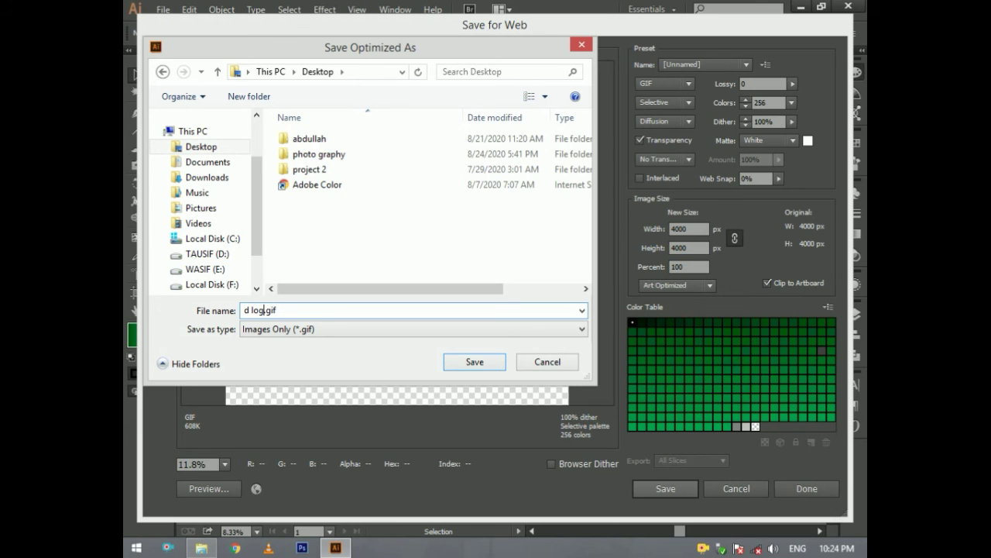
left_click(476, 365)
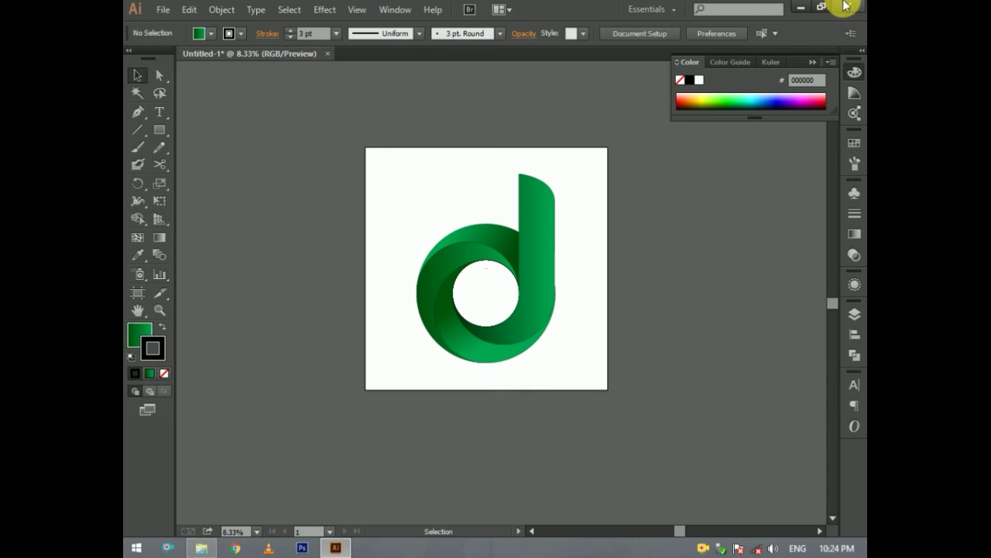
left_click(800, 8)
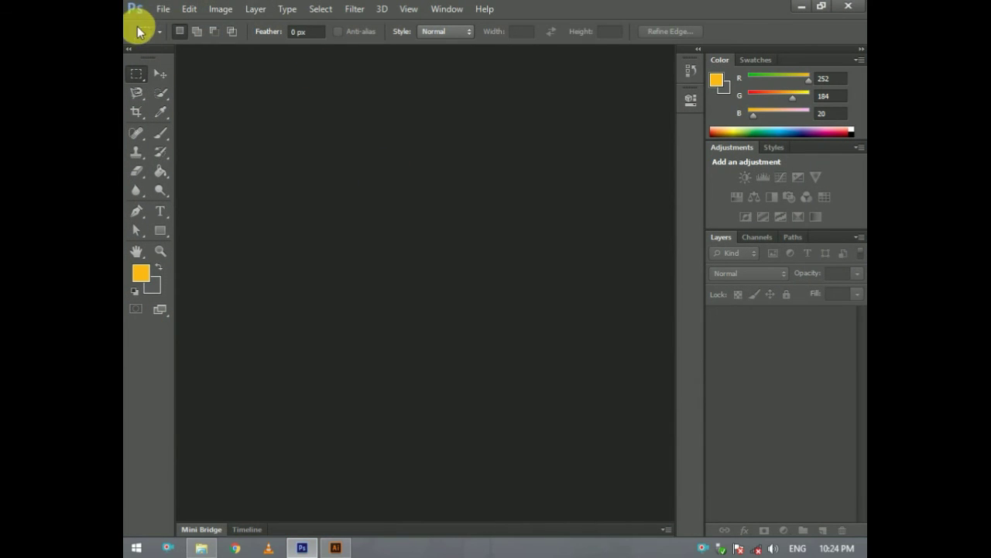
Open tk.psd from E: > GRAPHIC DESIGNING COURSE > logo > example > 3D MOCK UP > 2
left_click(162, 9)
left_click(166, 36)
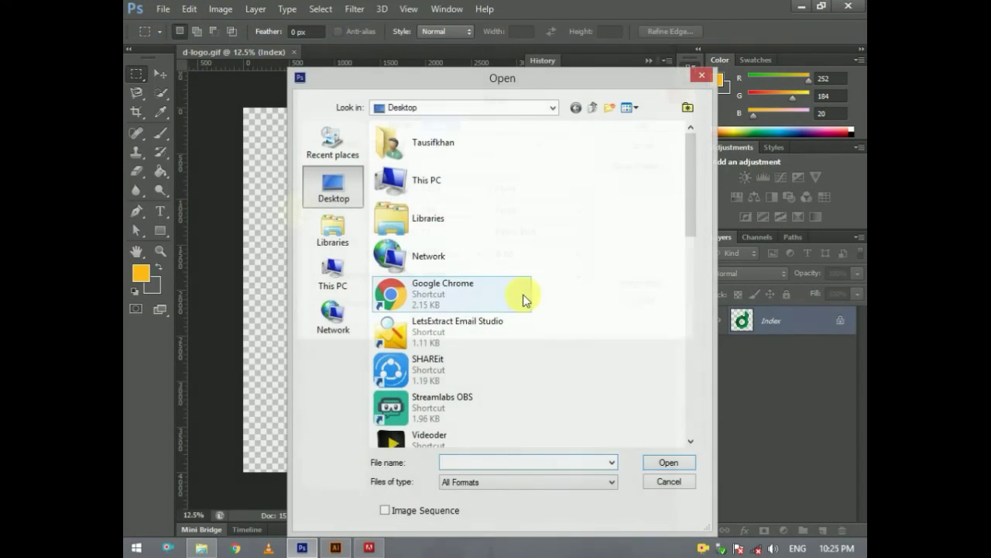
left_click(343, 283)
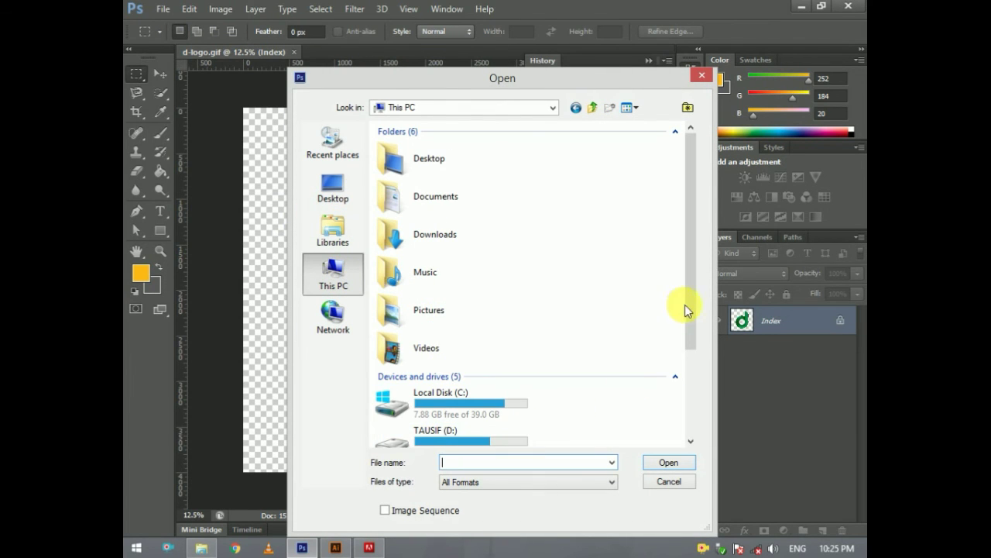
left_click_drag(687, 304, 691, 345)
double_click(480, 418)
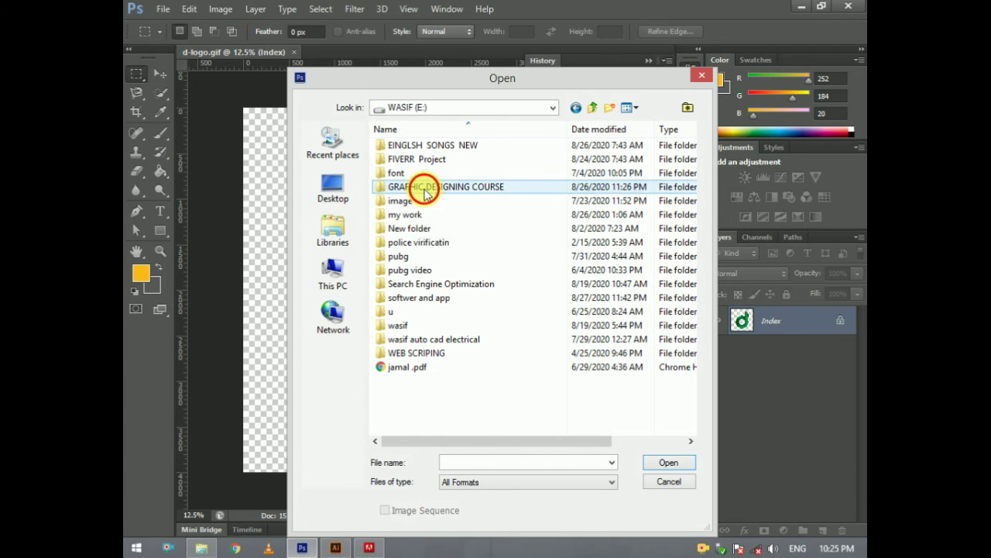
double_click(409, 186)
double_click(421, 244)
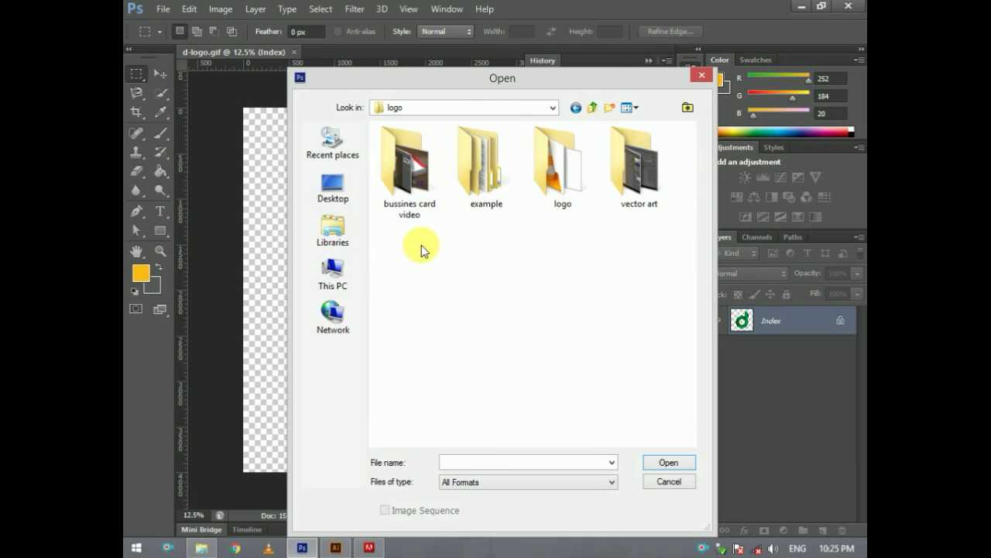
double_click(486, 165)
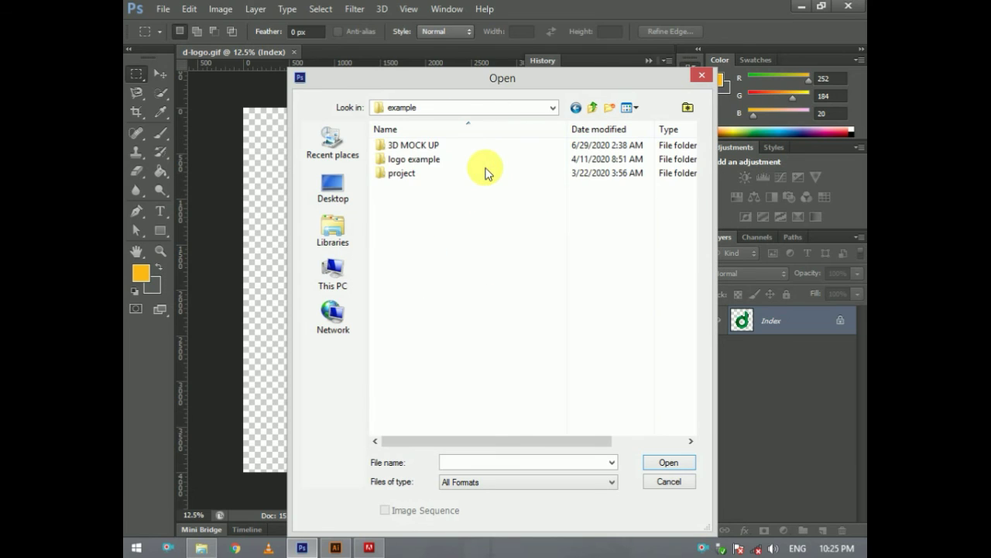
double_click(415, 145)
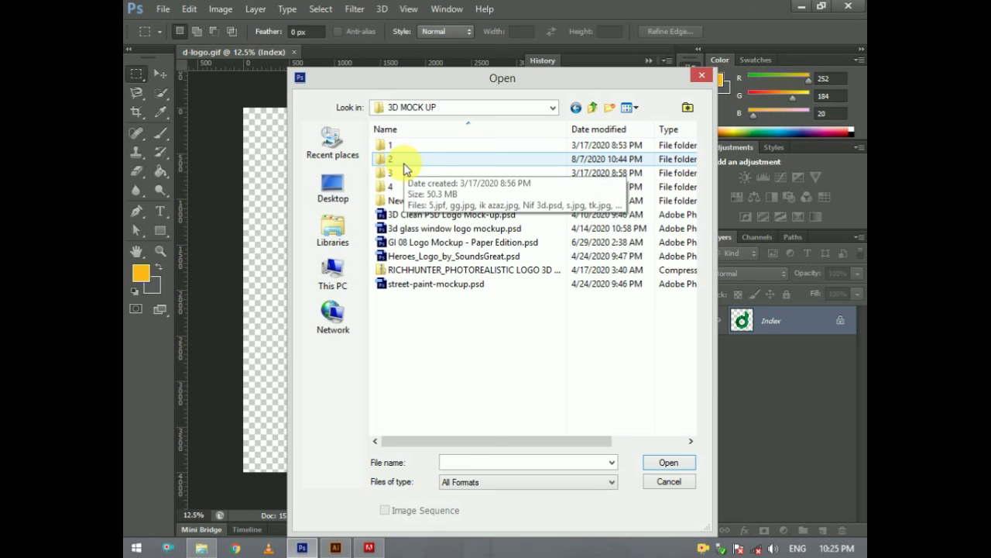
double_click(404, 160)
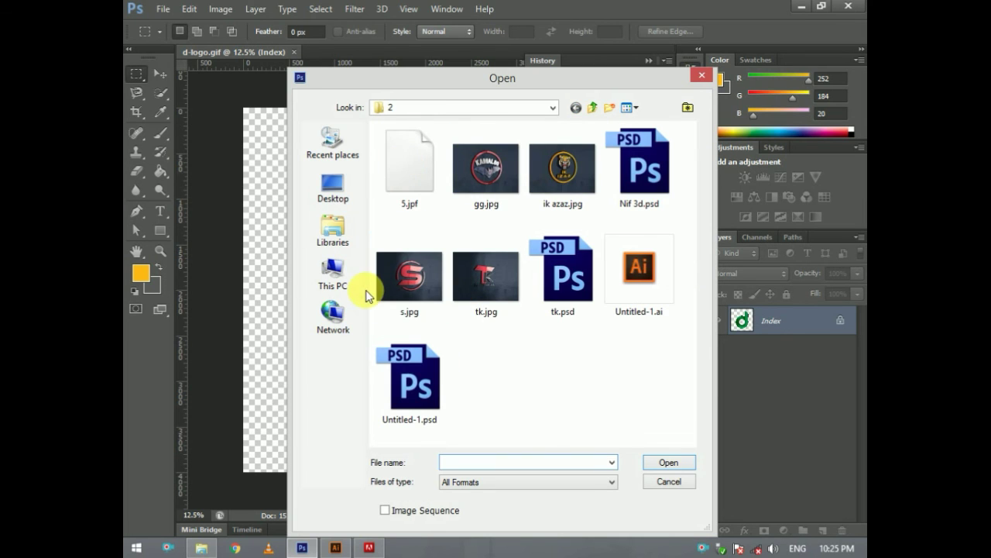
double_click(580, 271)
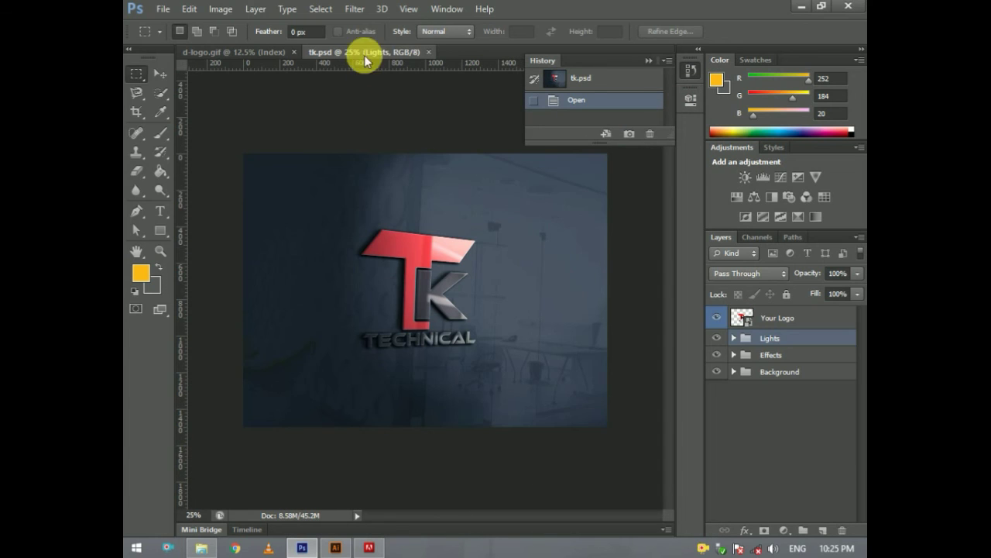
Open the Your Logo smart object's contents and hide its tk logo layer
left_click(757, 325)
double_click(757, 325)
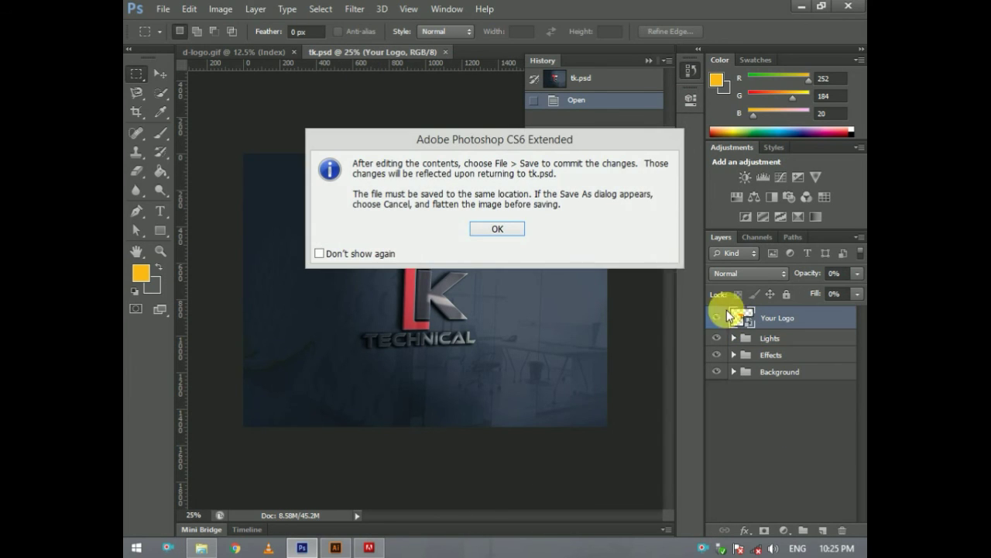
left_click(522, 228)
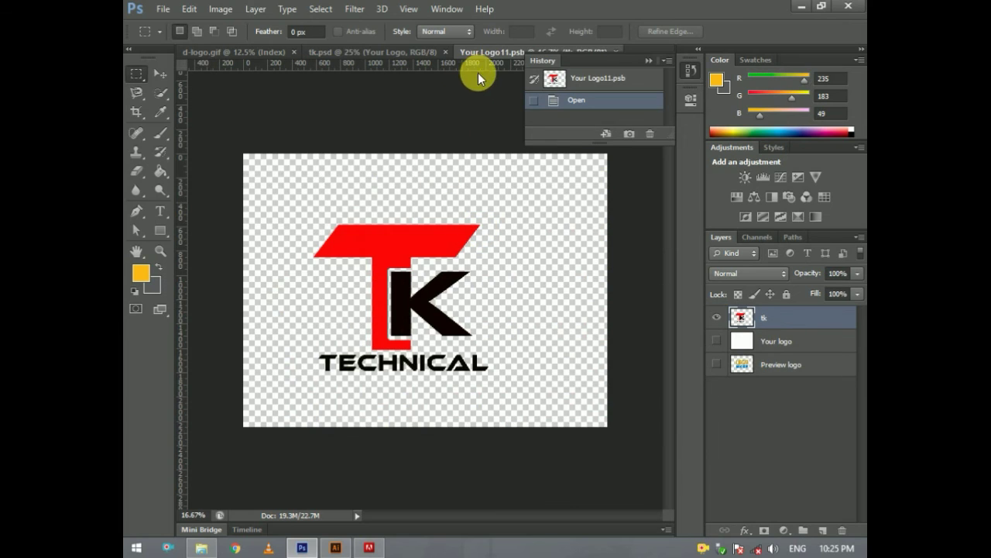
left_click(717, 319)
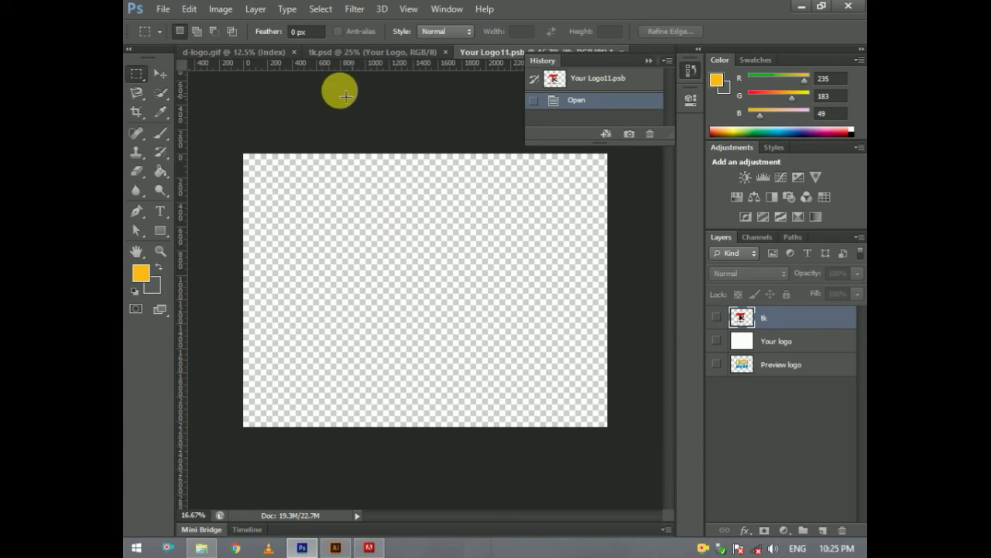
Try dragging the green d logo from d-logo.gif into Your Logo11.psb with the Move tool
left_click(272, 48)
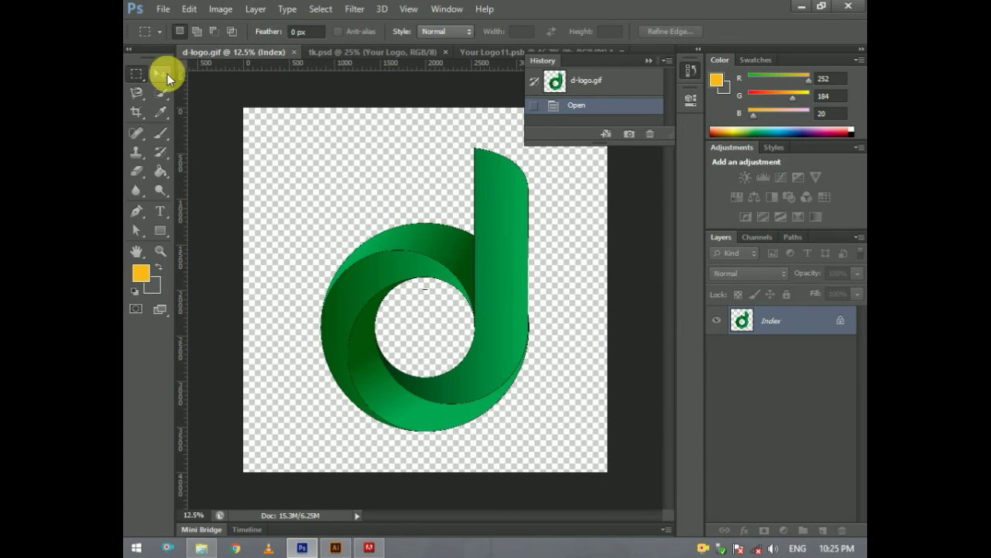
left_click(164, 72)
mouse_move(403, 262)
left_mouse_down()
mouse_move(451, 106)
mouse_move(472, 135)
mouse_move(497, 72)
mouse_move(456, 164)
left_mouse_up()
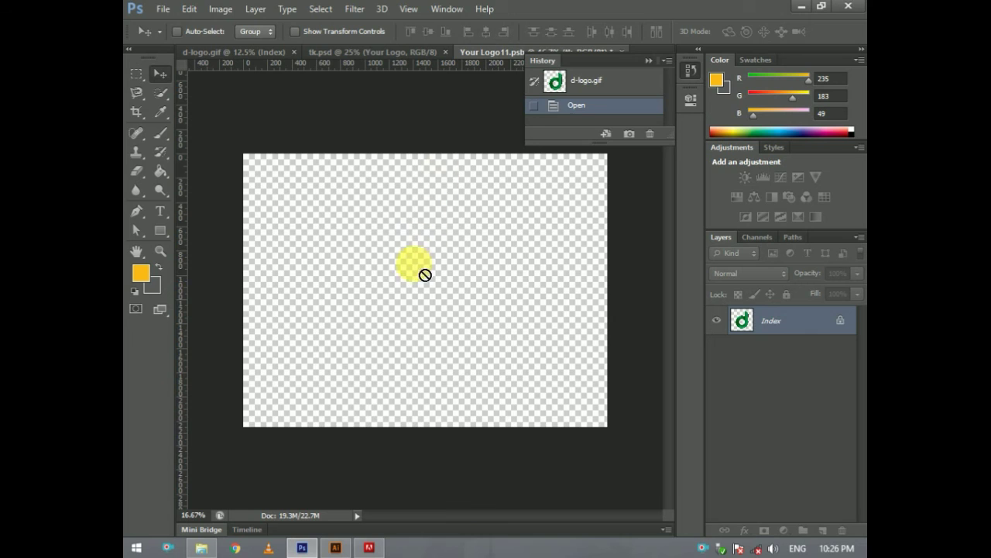
left_click_drag(422, 286, 418, 287)
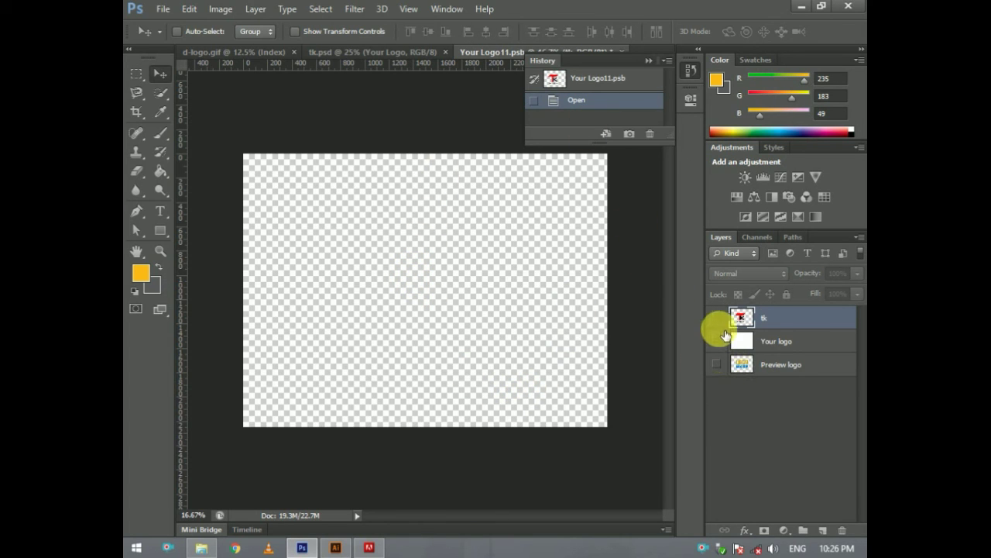
left_click(413, 52)
left_click(263, 52)
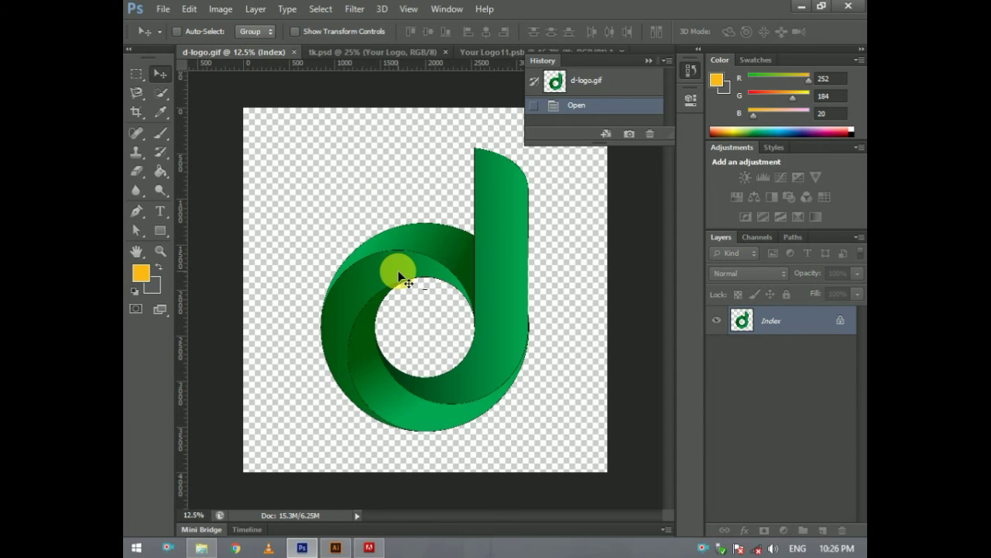
mouse_move(398, 270)
left_mouse_down()
mouse_move(519, 60)
mouse_move(465, 210)
left_mouse_up()
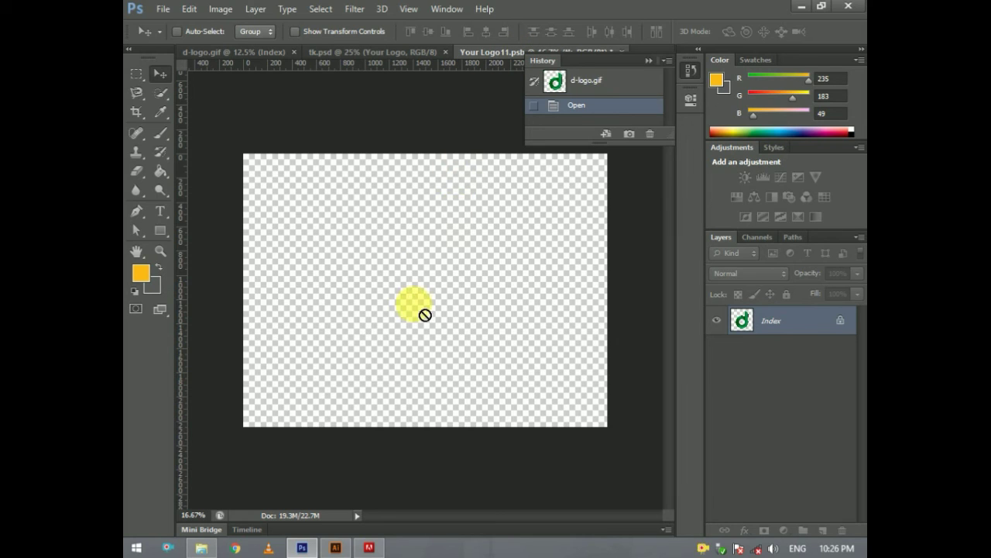
left_click_drag(419, 318, 413, 315)
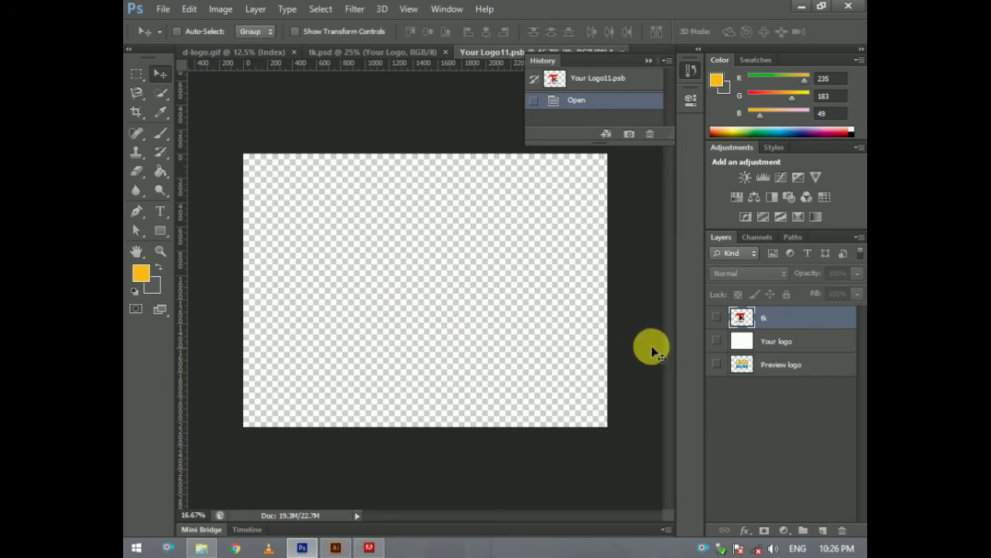
Briefly show and re-hide the Your logo, tk and Preview logo layers
left_click(717, 341)
left_click(717, 341)
left_click(716, 317)
left_click(716, 317)
left_click(717, 364)
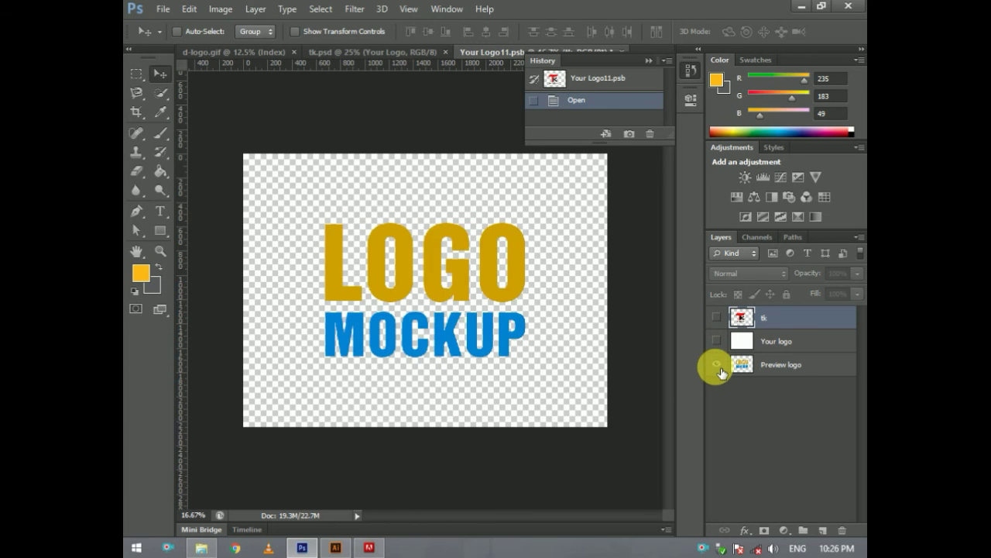
left_click(716, 364)
Select all of d-logo.gif and paste it into Your Logo11.psb
left_click(267, 52)
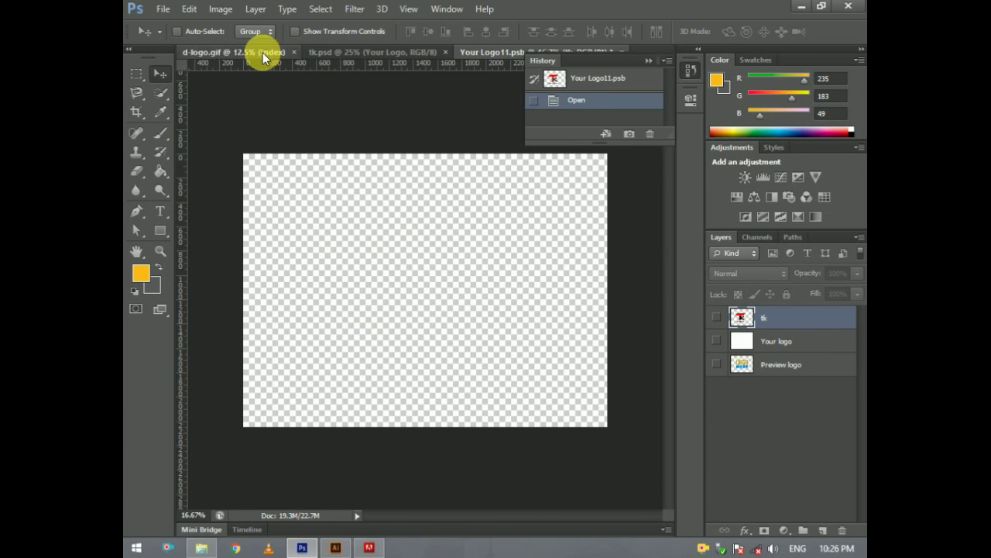
key("ctrl+a")
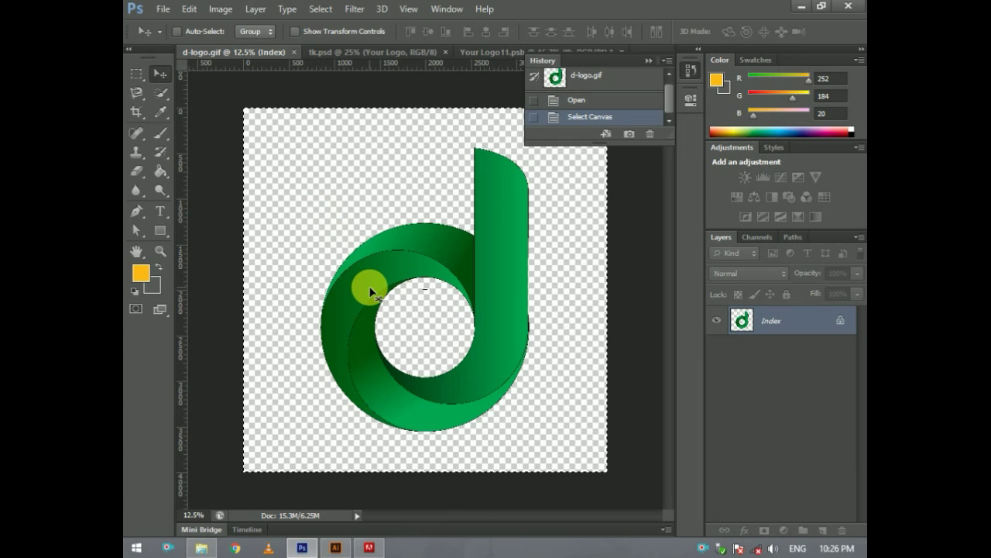
left_click(491, 52)
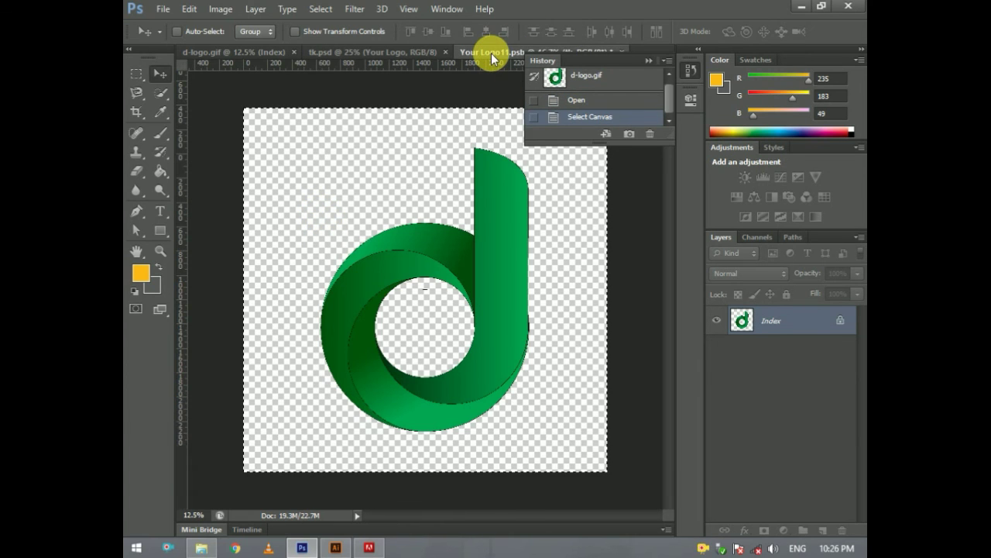
key("ctrl+v")
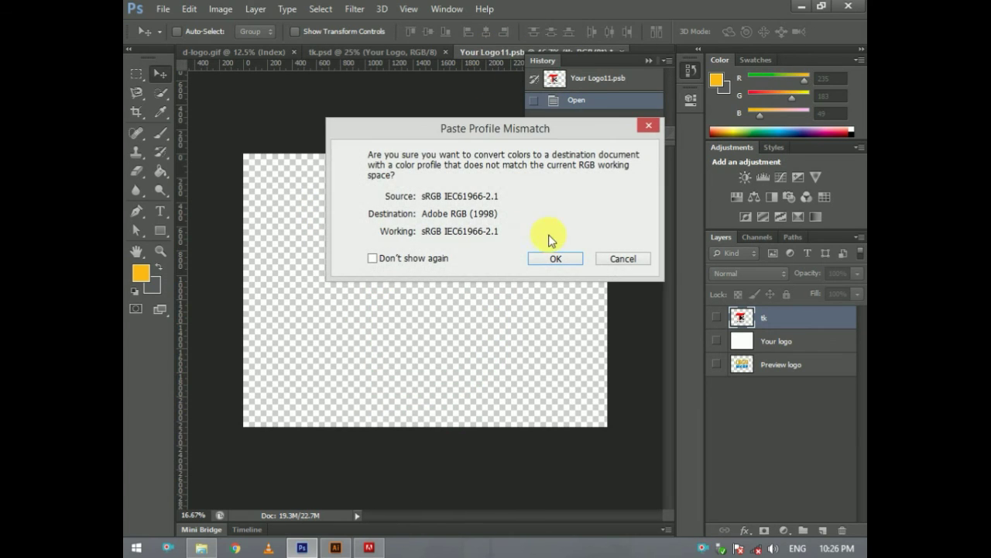
Accept the profile conversion and scale the pasted d logo to about 48%
left_click(549, 253)
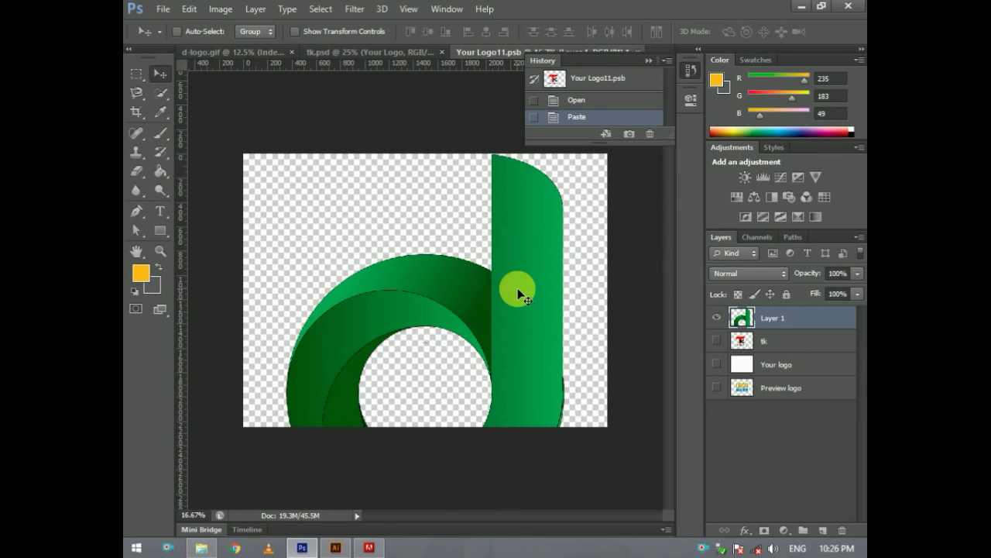
key("ctrl+t")
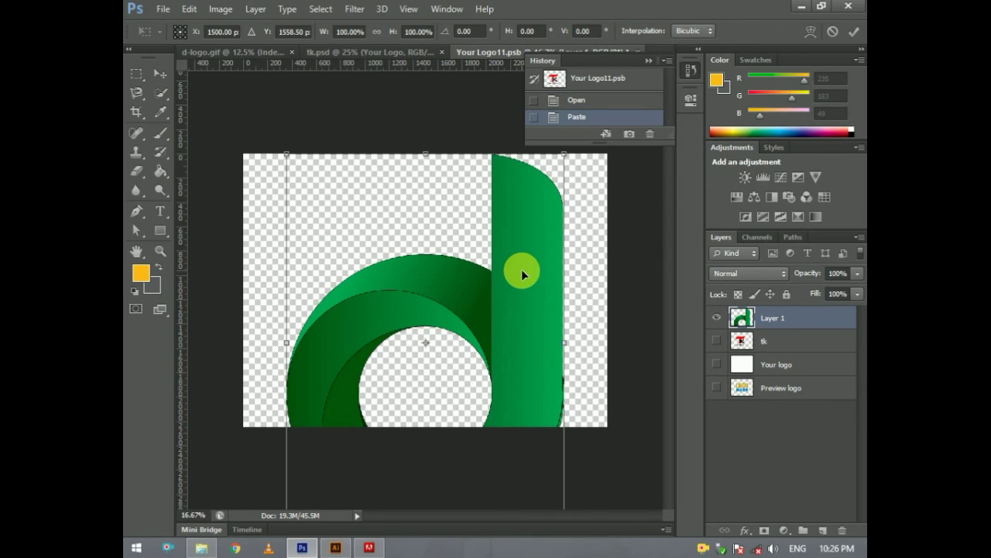
left_click_drag(571, 159, 504, 261)
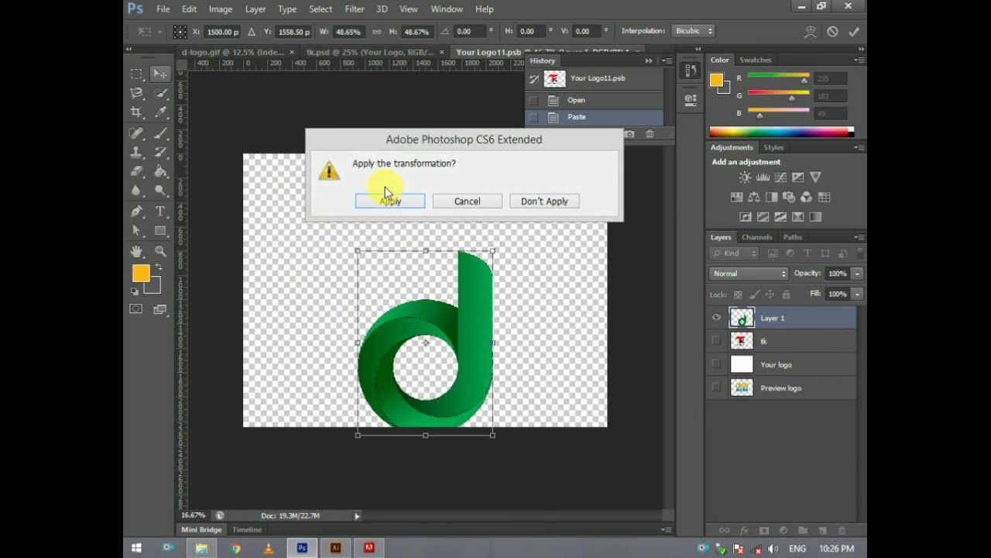
left_click(389, 203)
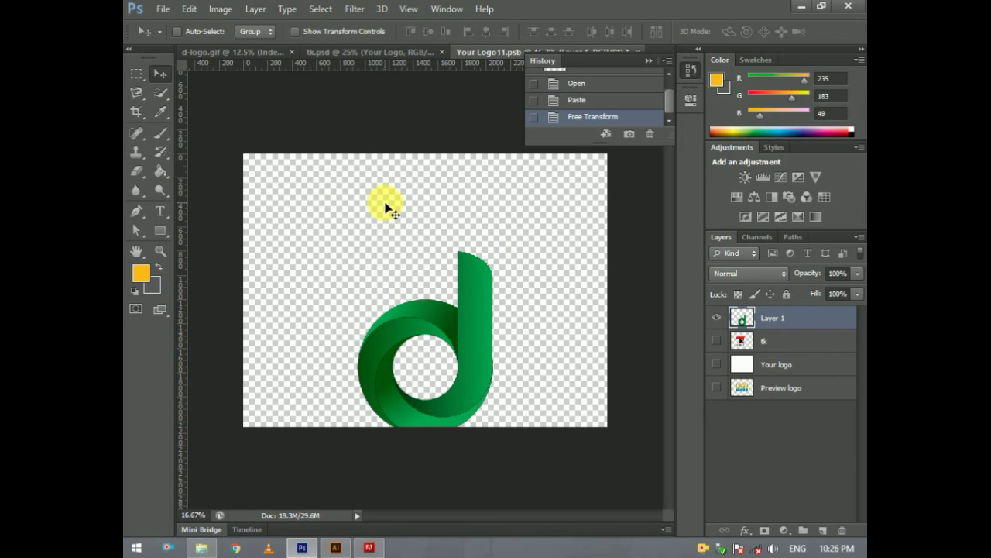
Centre the logo vertically and horizontally on the canvas and save Your Logo11.psb
key("ctrl+a")
left_click(432, 32)
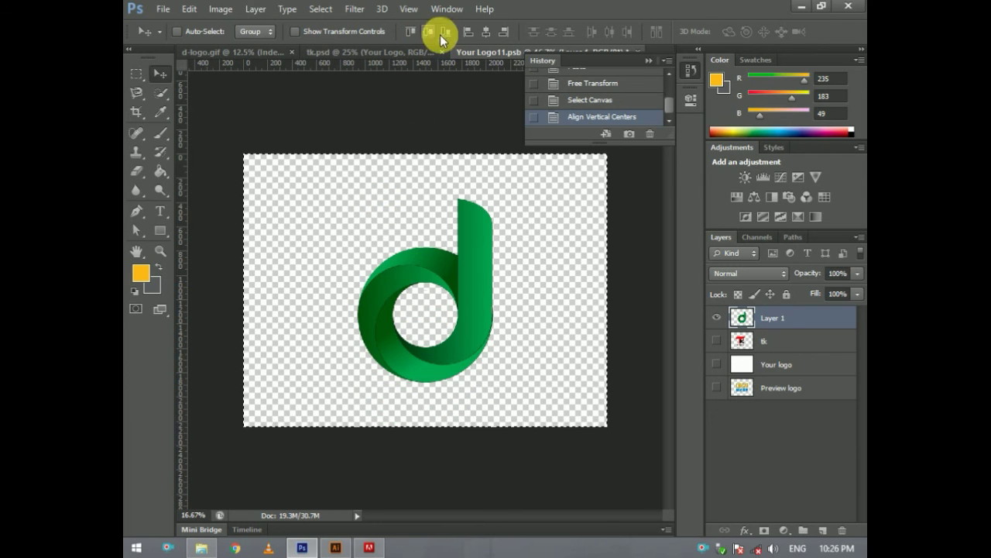
left_click(486, 32)
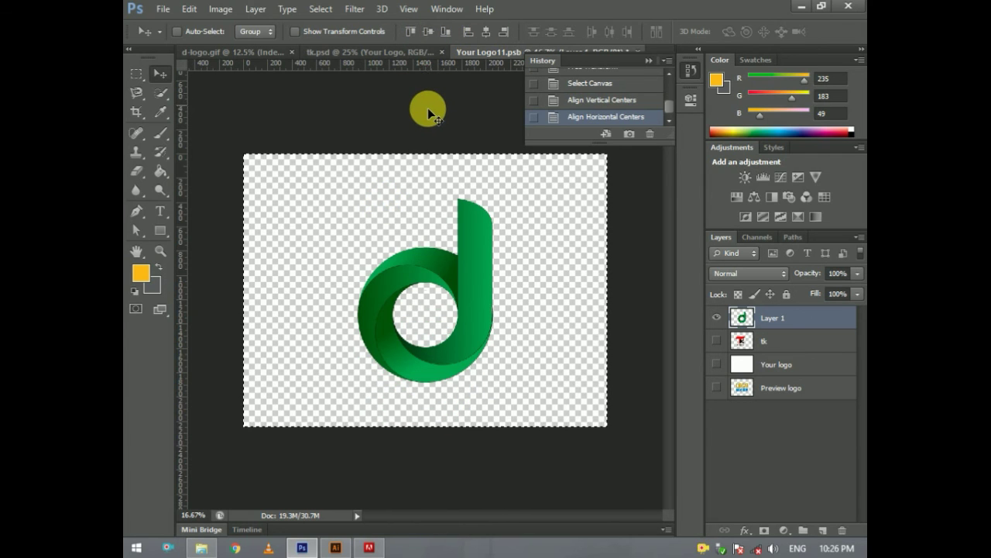
key("ctrl+s")
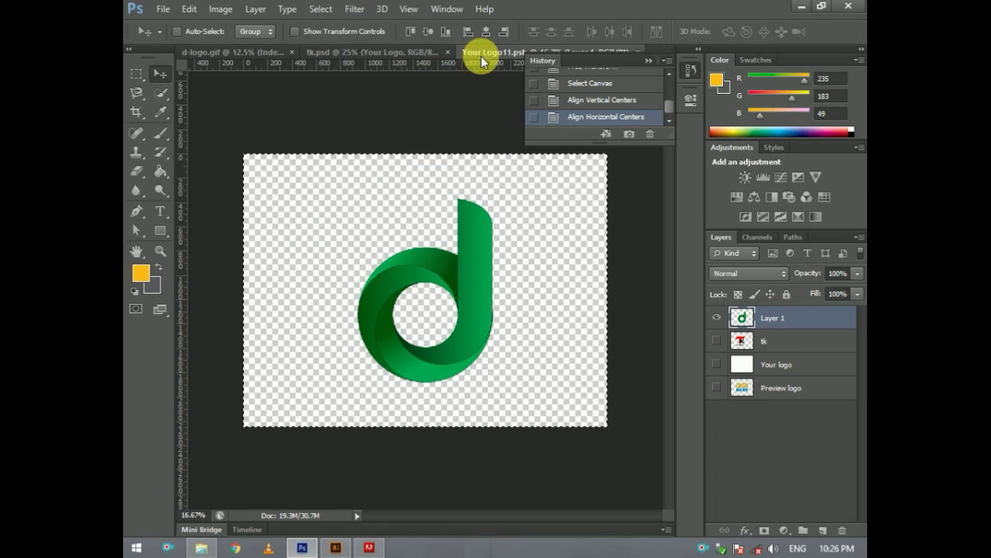
left_click_drag(594, 65, 603, 97)
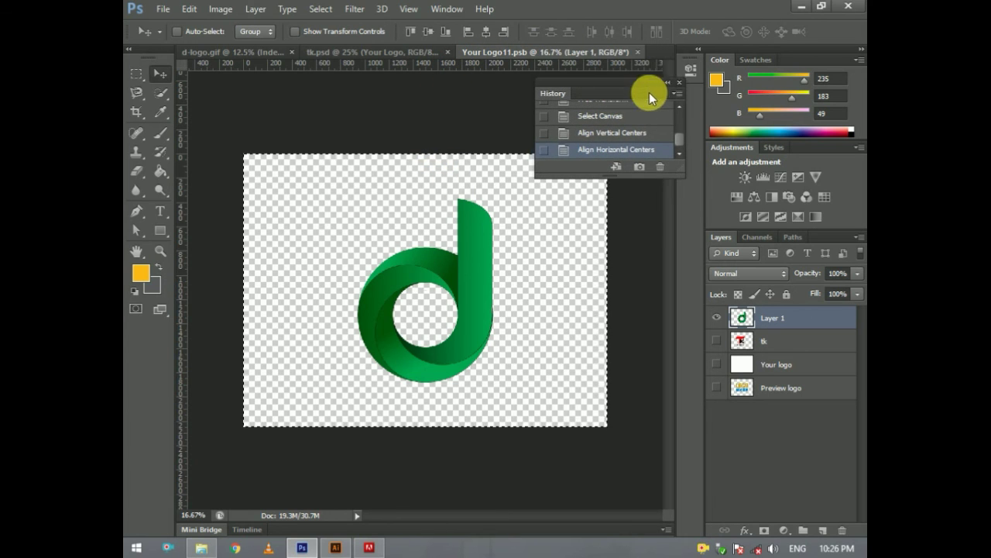
Close the History panel and Your Logo11.psb, then zoom in on tk.psd
left_click(674, 81)
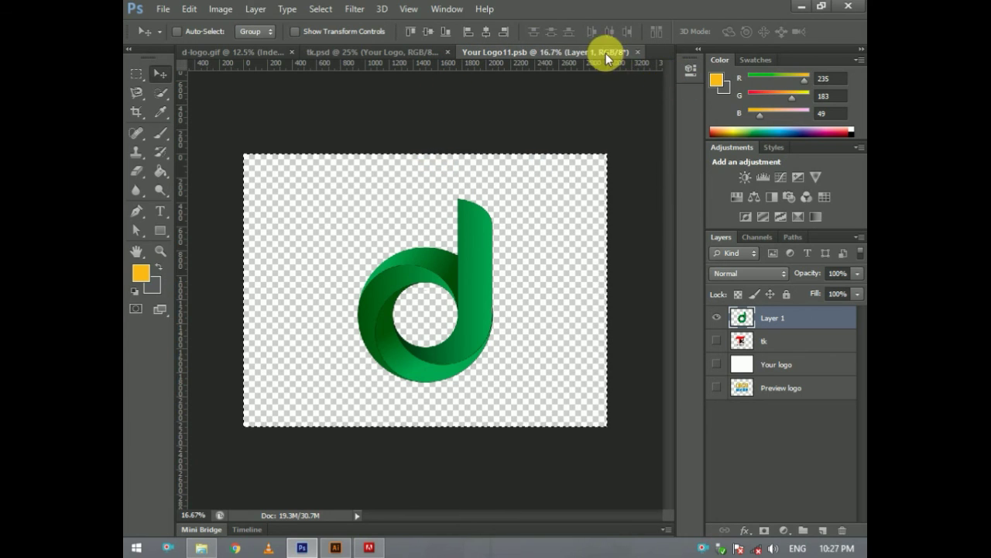
left_click(638, 52)
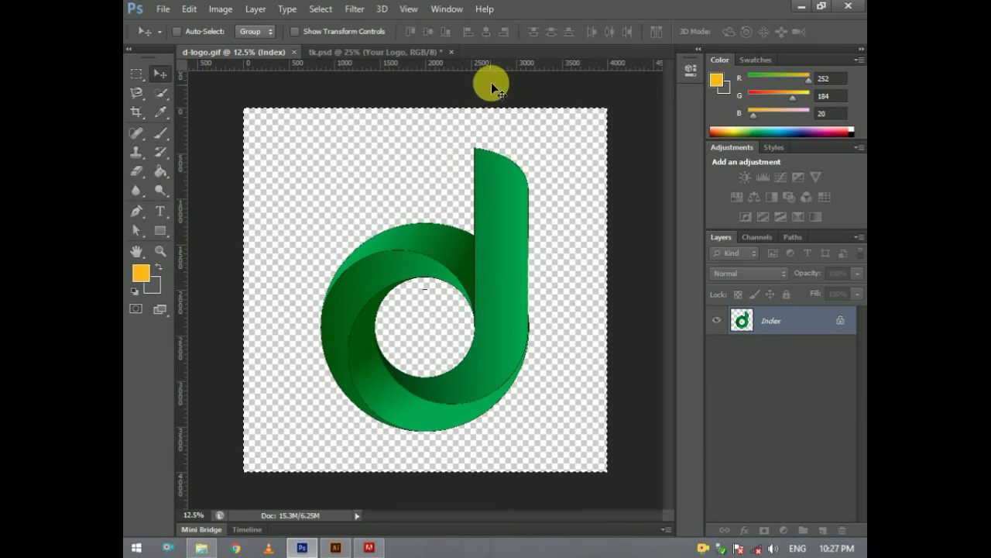
left_click(379, 51)
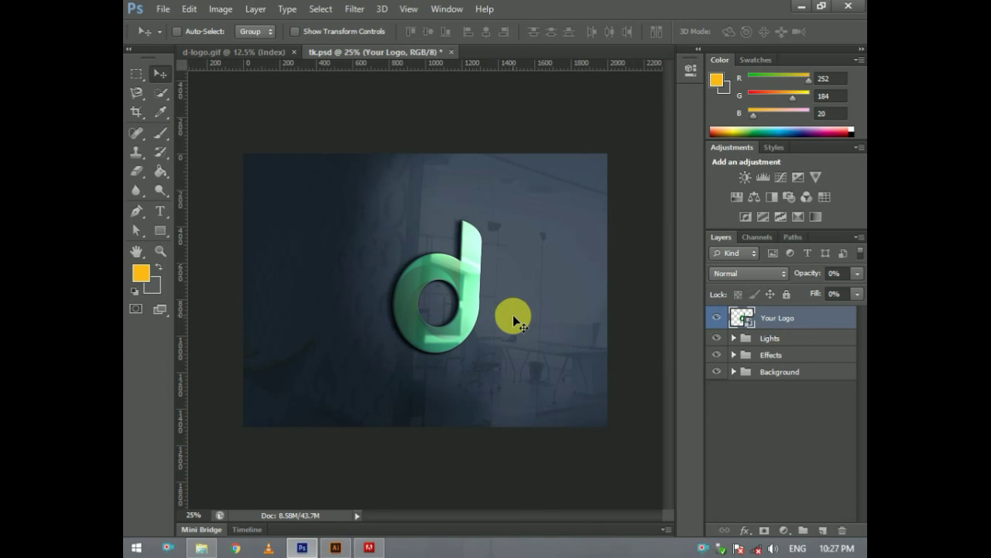
key("ctrl+plus")
key("ctrl+plus")
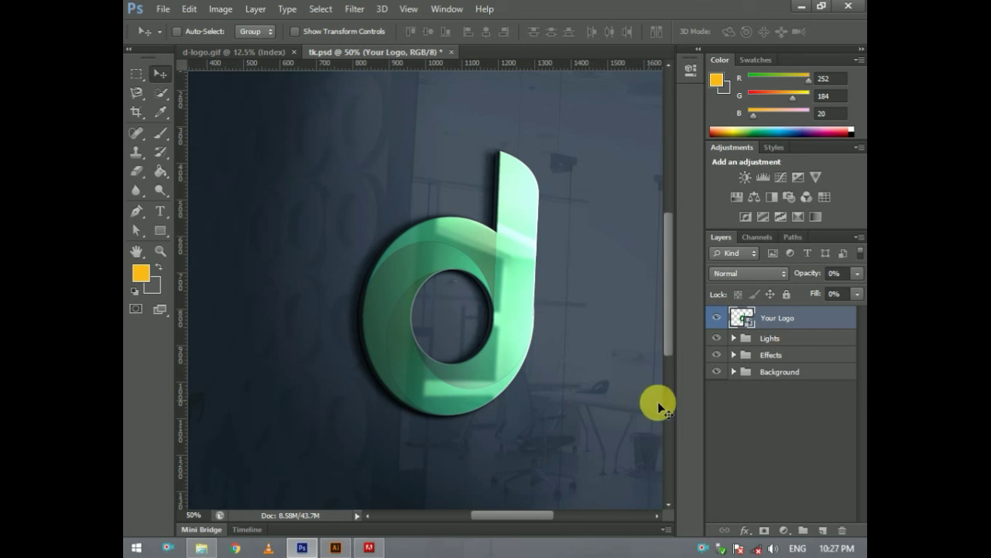
Toggle the Lights group's effect, Effect and light backlight layers to compare the lighting
left_click(733, 339)
left_click(717, 360)
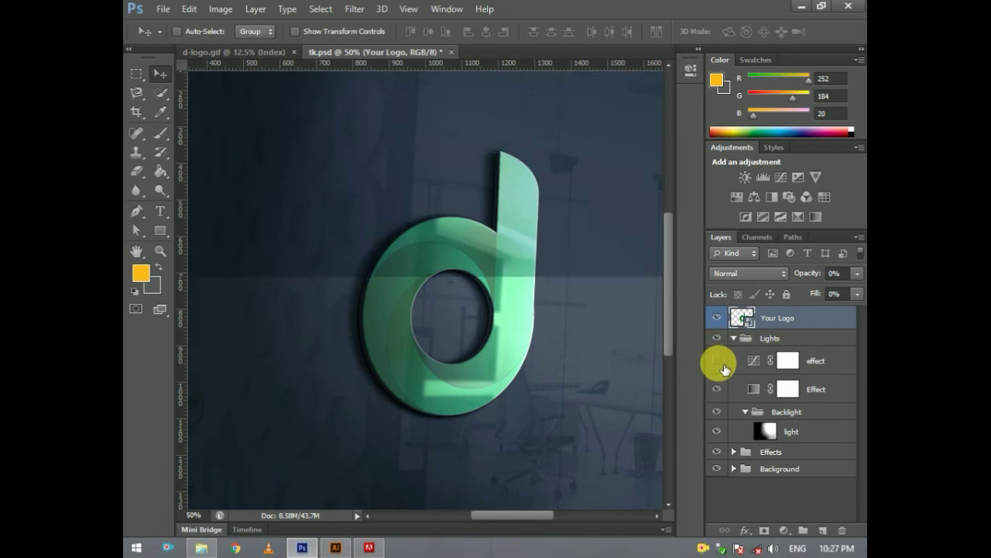
left_click(718, 361)
left_click(717, 389)
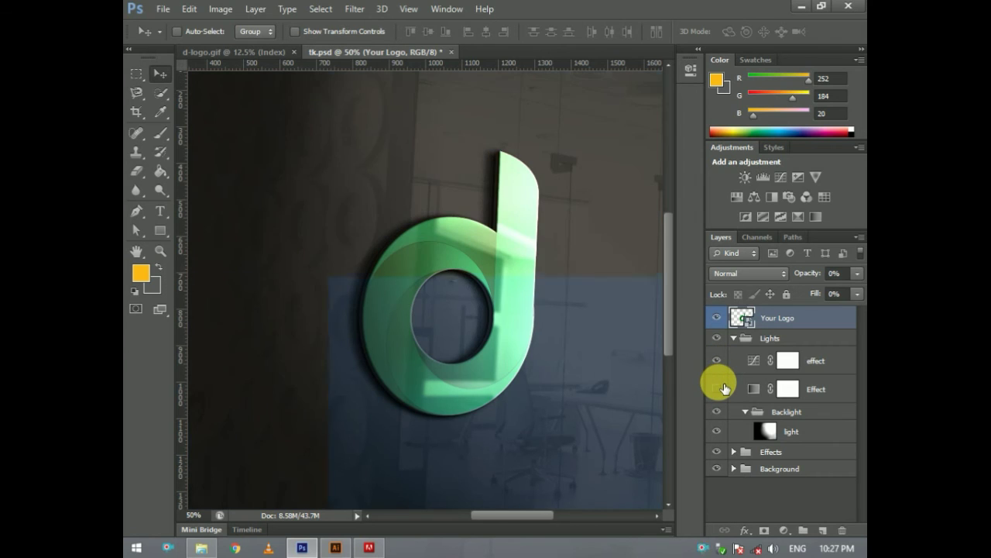
left_click(721, 389)
left_click(717, 431)
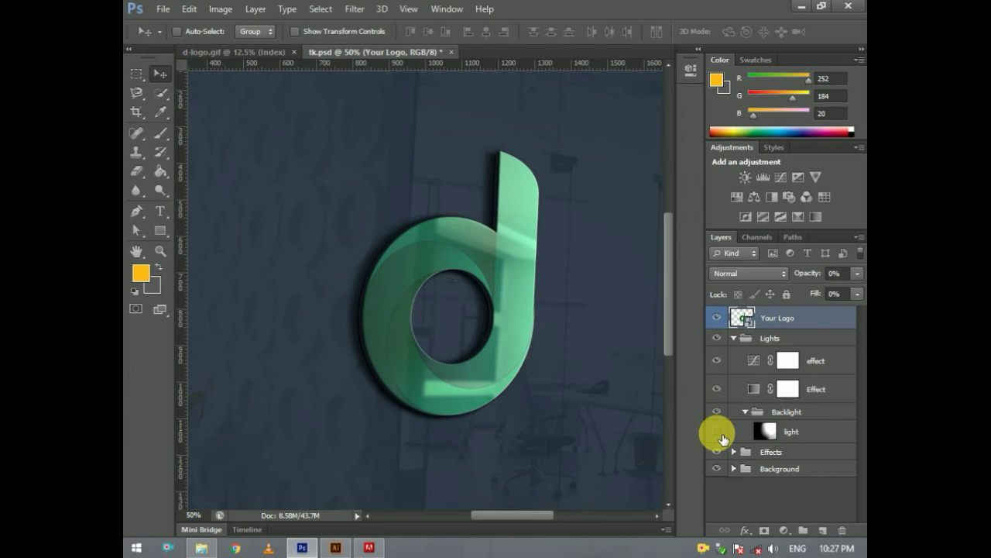
left_click(719, 433)
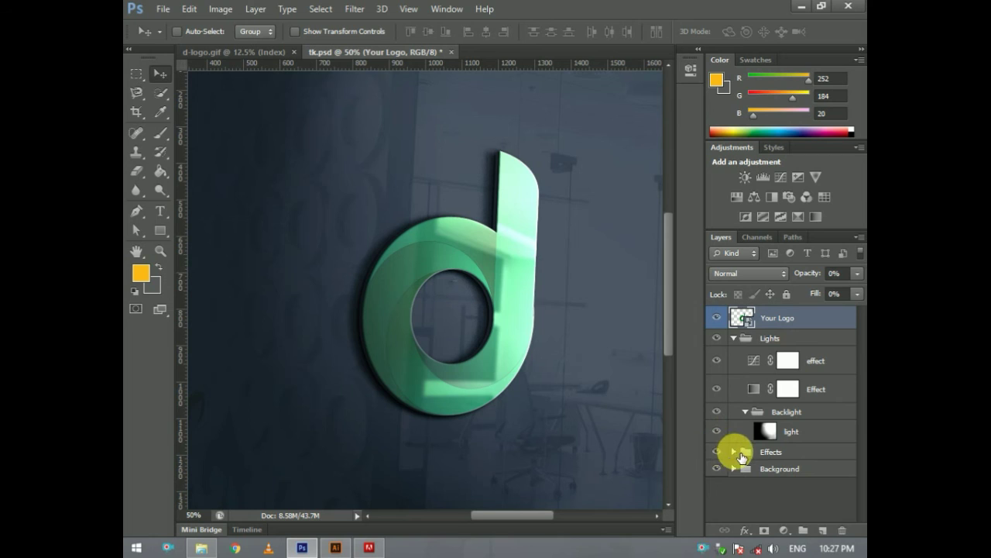
Hide the Effects group's effect layer so the logo shows solid green
left_click(736, 452)
scroll(736, 457, "down", 1)
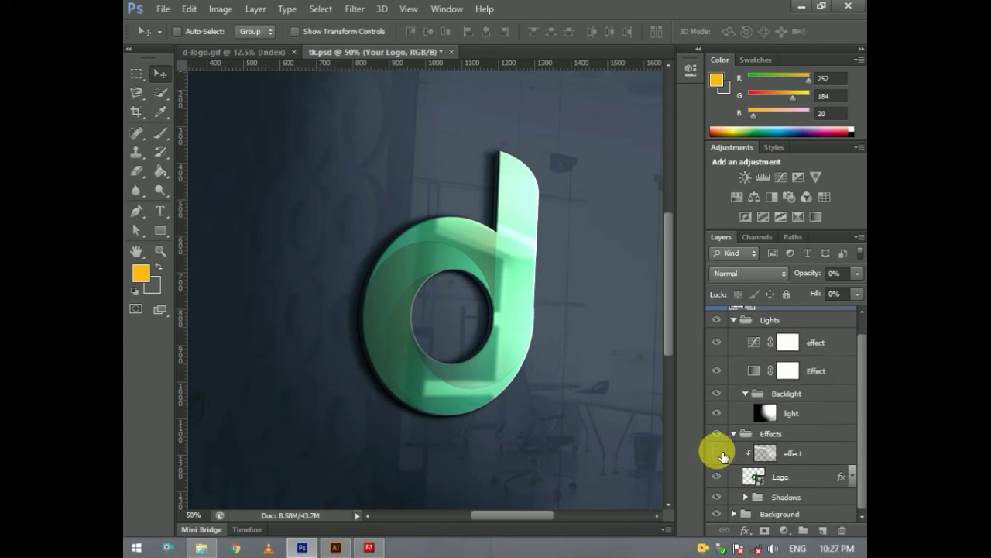
left_click(720, 454)
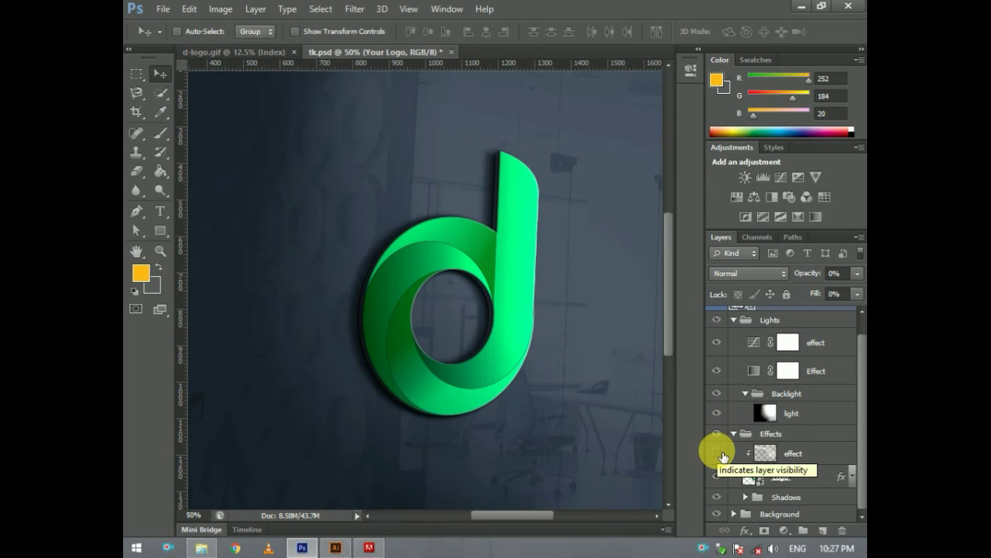